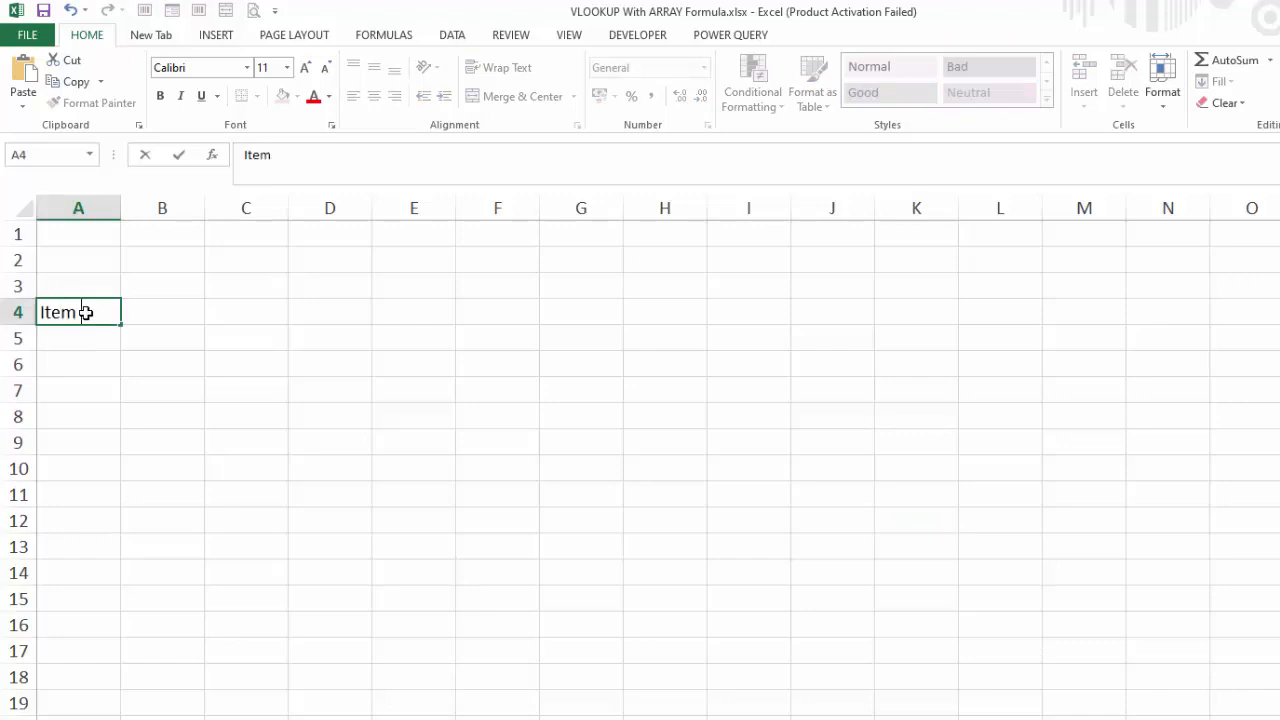
Step: Enter the headers Item Name, Unit Price, Quantity, Amount and Shipment Date across A4:E4
key("Tab")
type("Unit Price")
key("Tab")
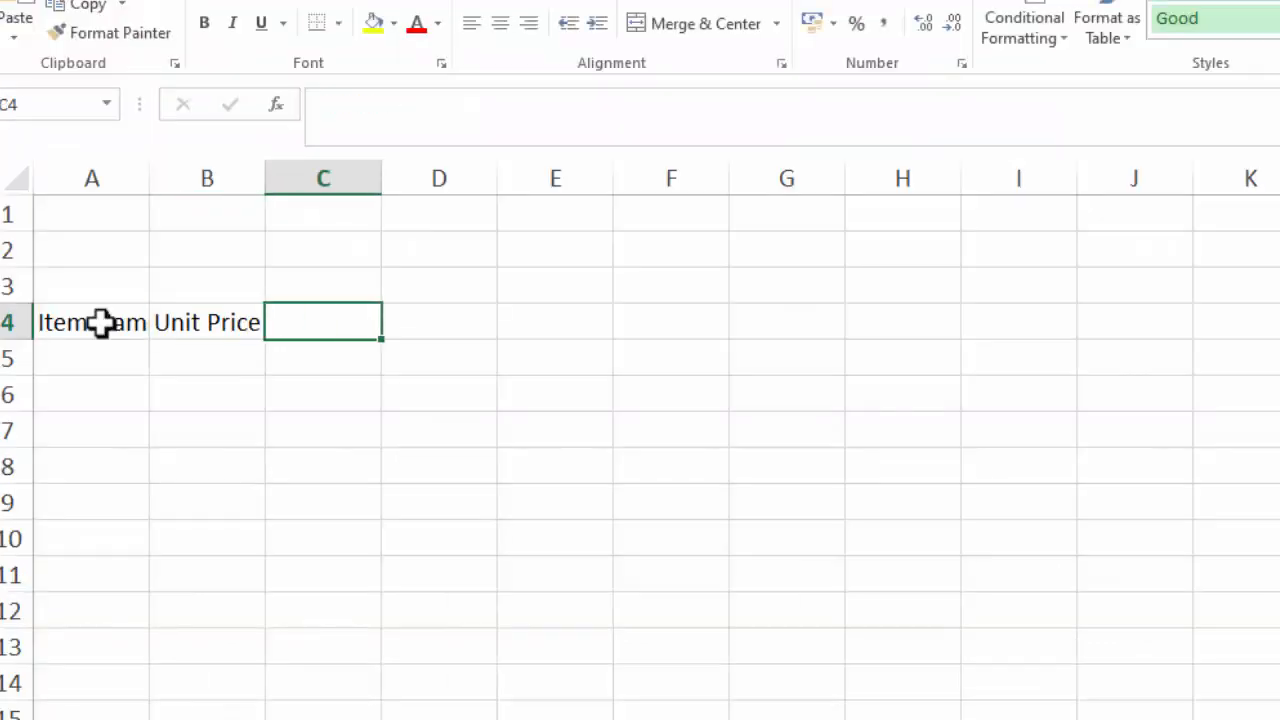
type("Quantity")
key("Tab")
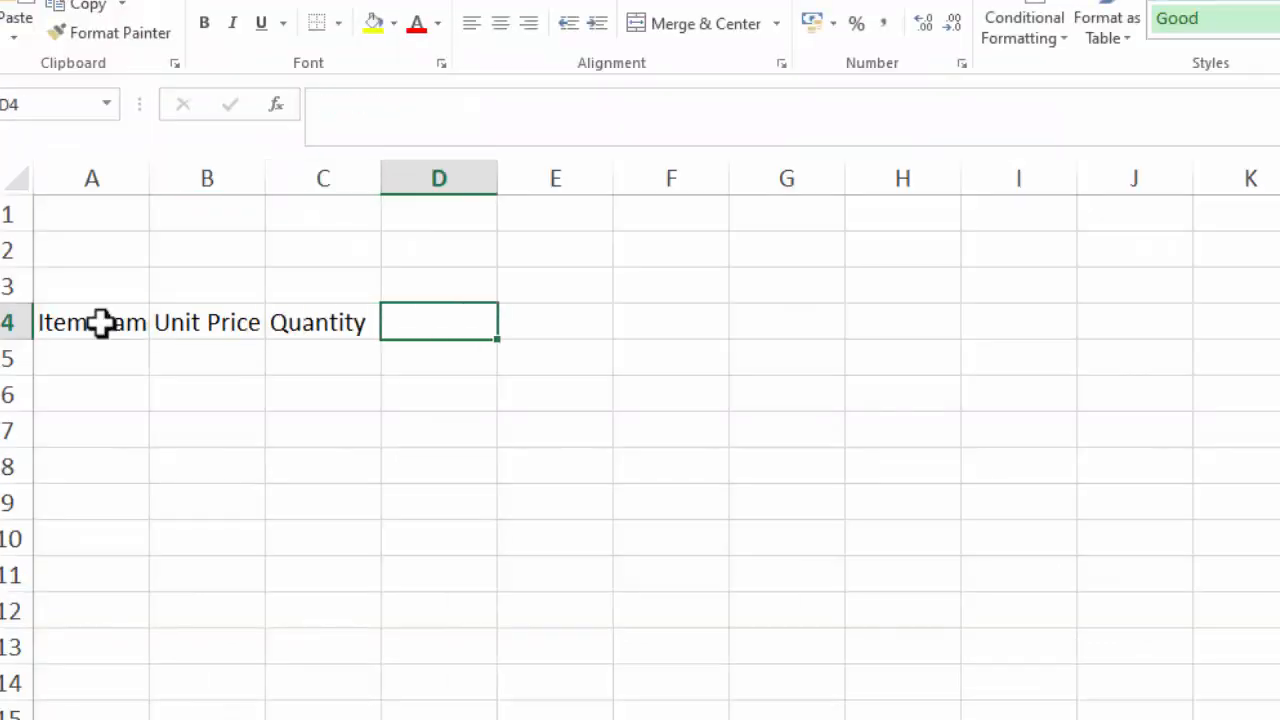
type("Amount")
key("Tab")
type("Shipment")
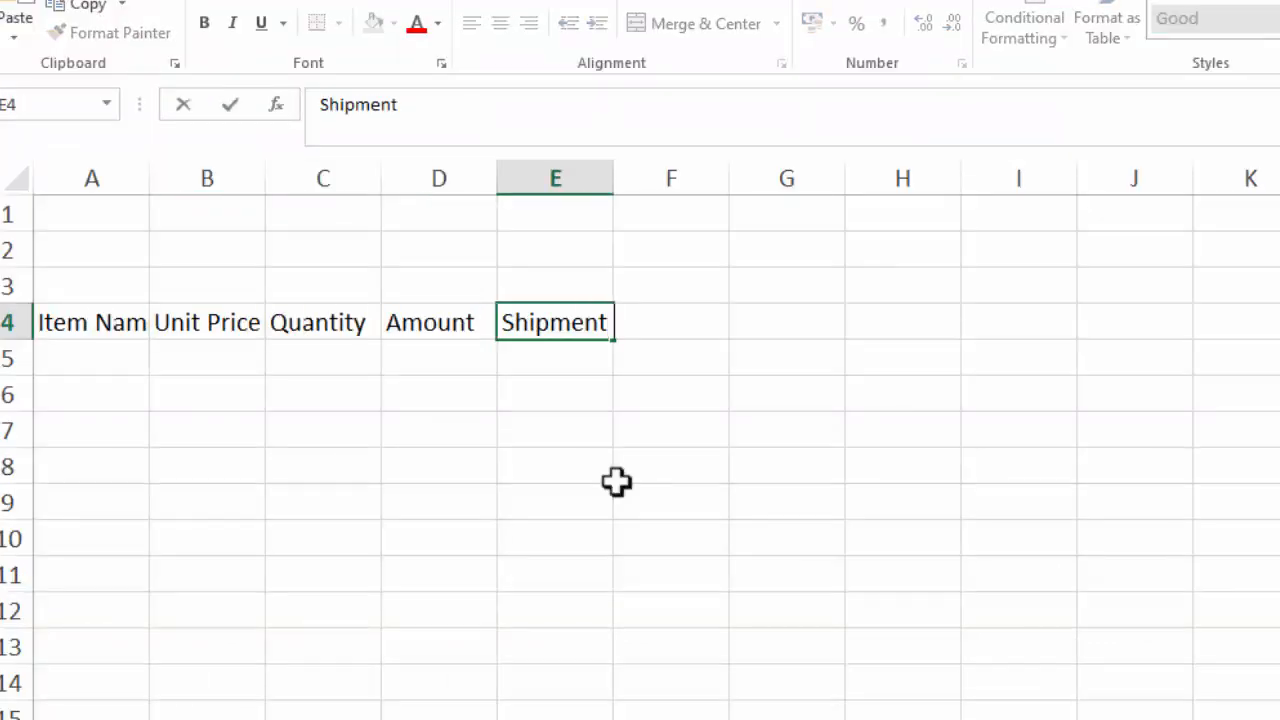
type(" Date")
Step: Autofit the widths of columns A to E to their header text
left_click_drag(92, 178, 555, 178)
double_click(270, 178)
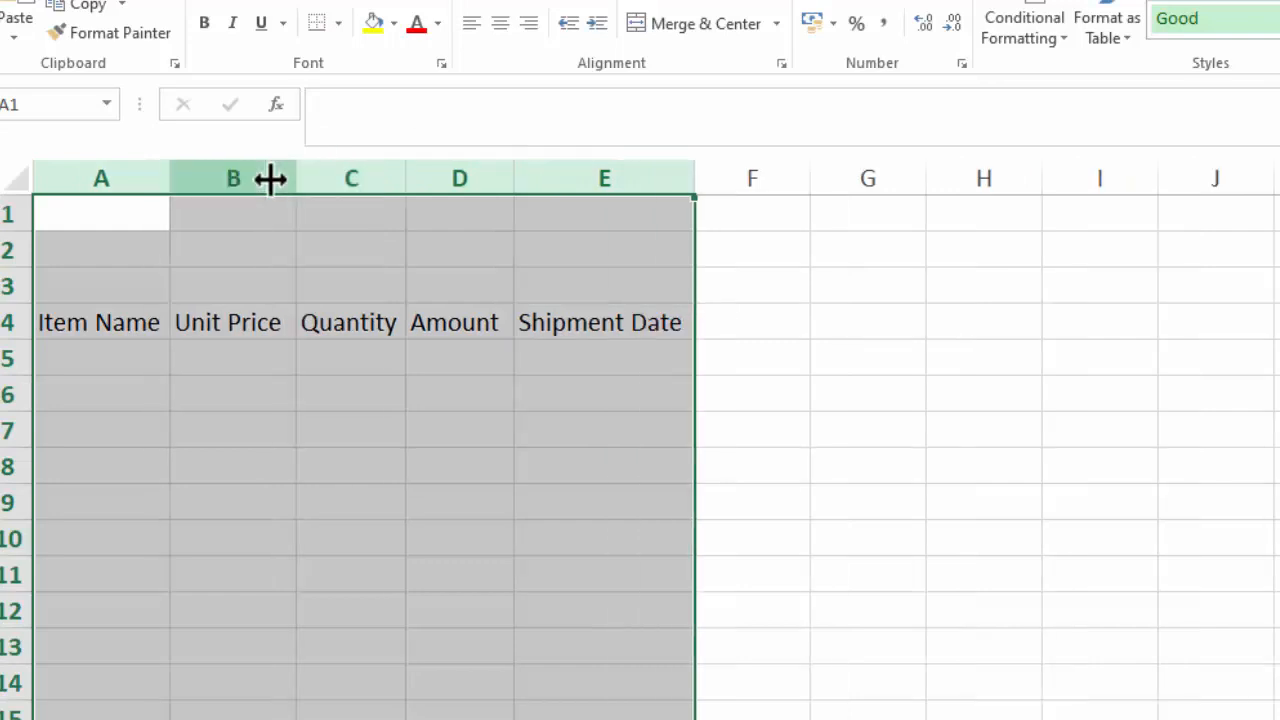
left_click(681, 170)
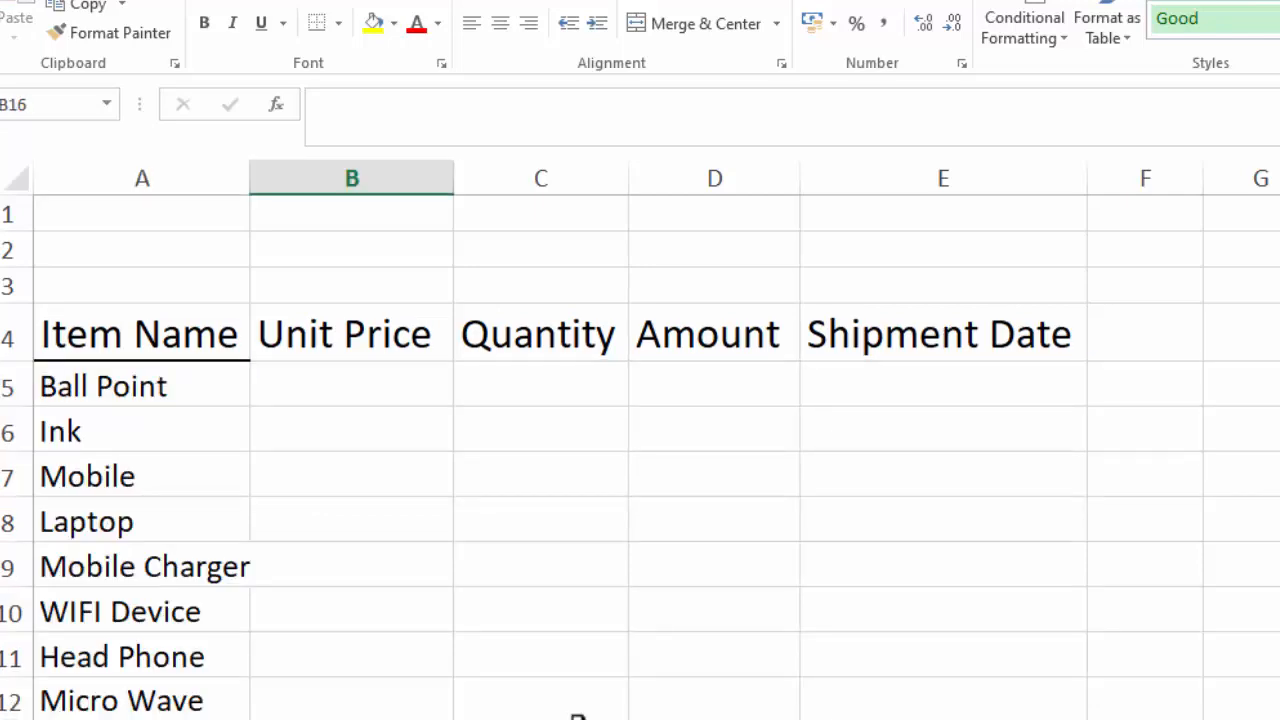
Step: Fill in each item's unit price from B5 down and its quantity from C5 down
left_click(195, 699)
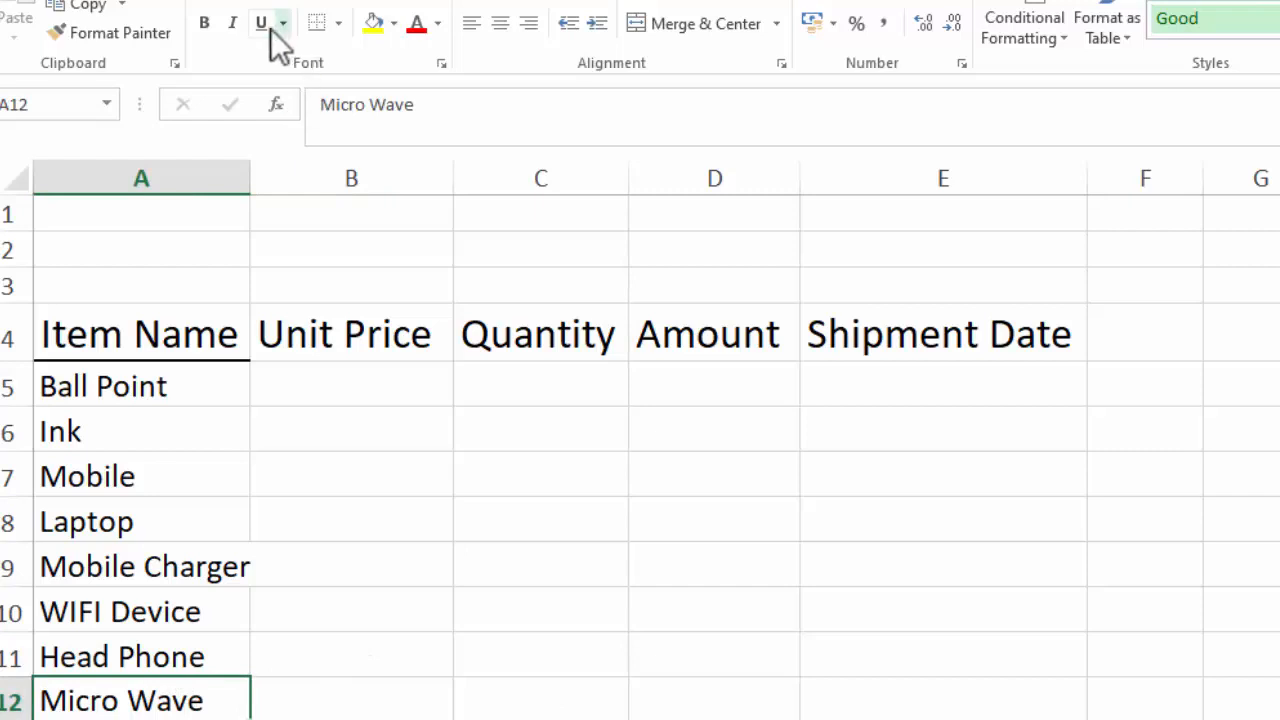
left_click(360, 380)
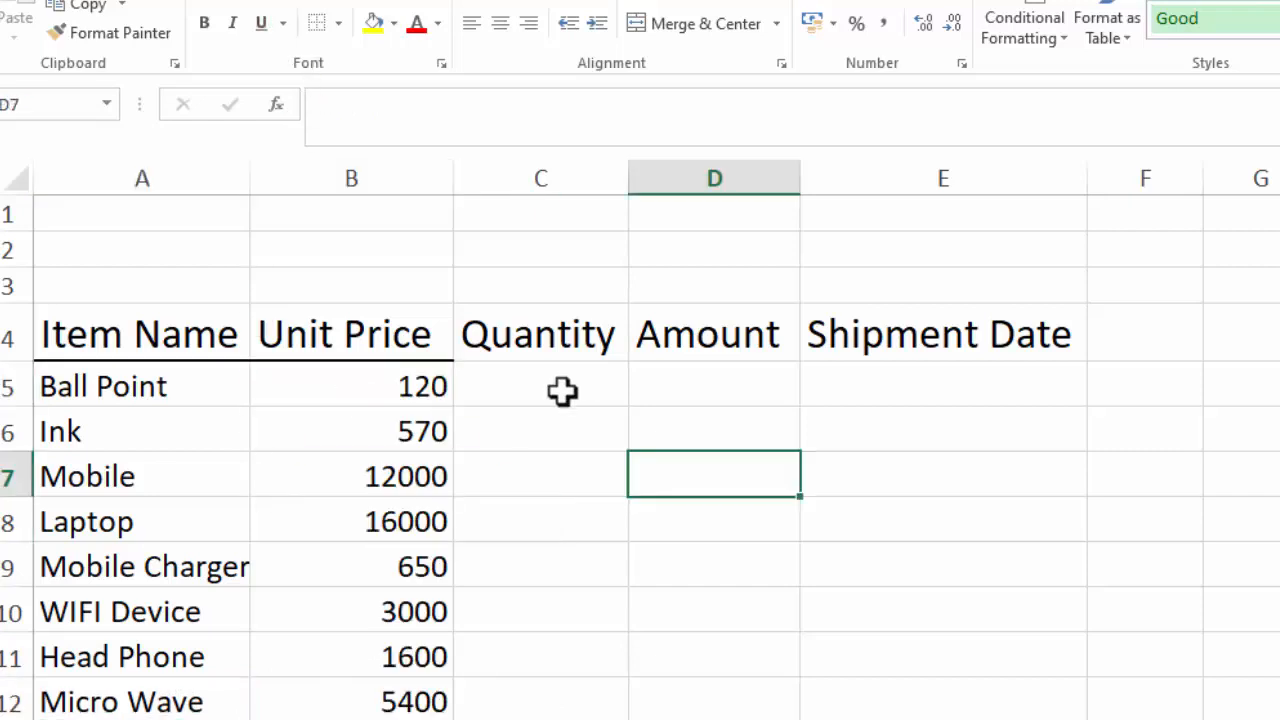
left_click(563, 391)
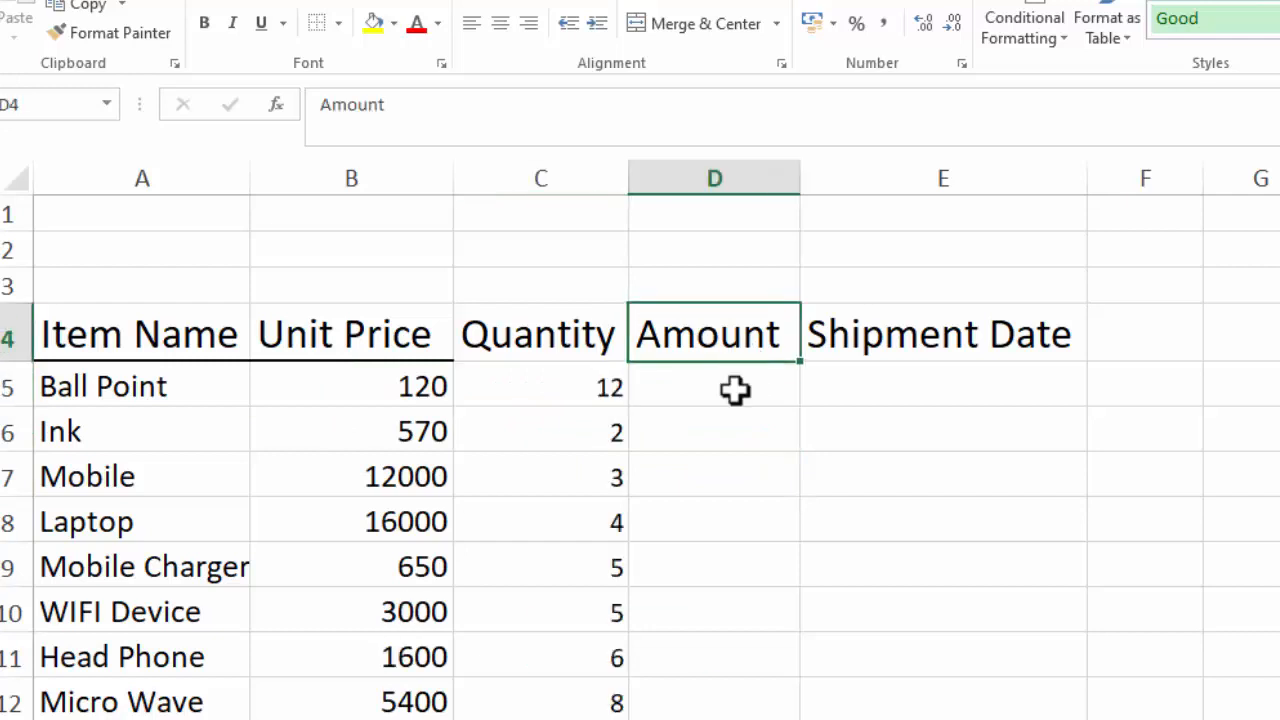
Step: Calculate the amount in D5 with =B5*C5 and fill the formula down the Amount column for all items
left_click(735, 390)
type("=")
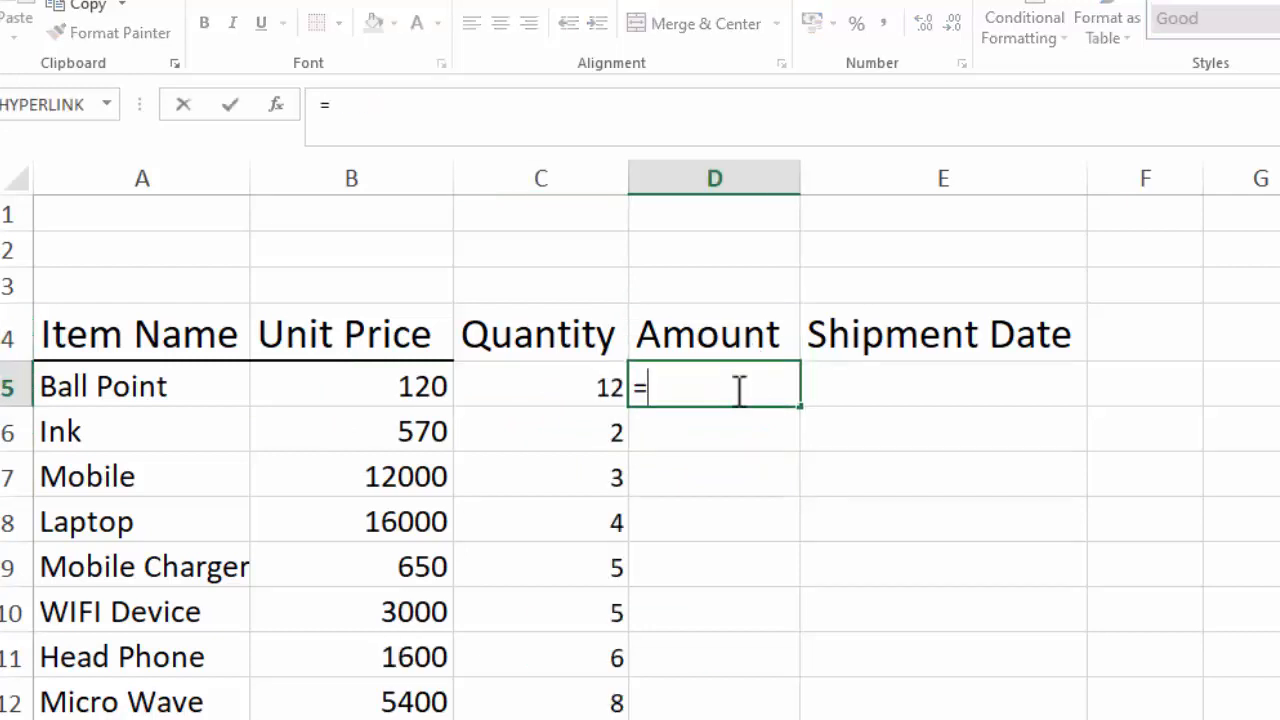
left_click(397, 381)
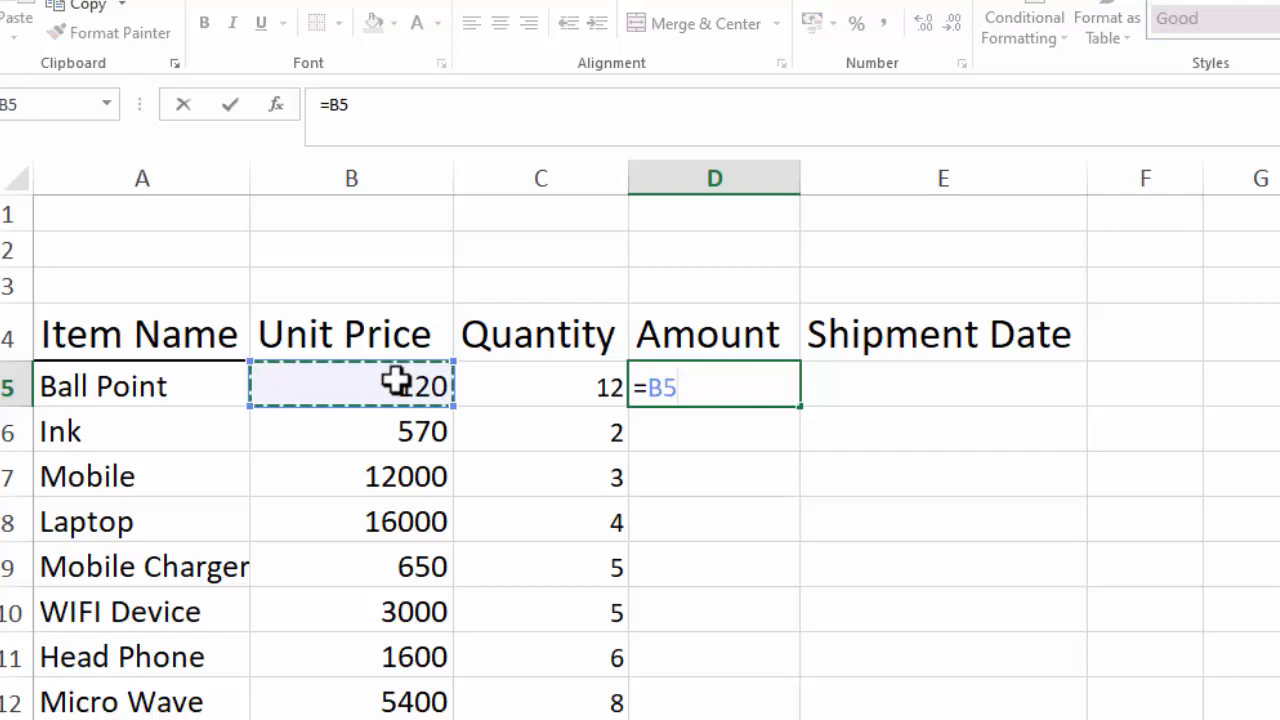
type("*")
left_click(560, 378)
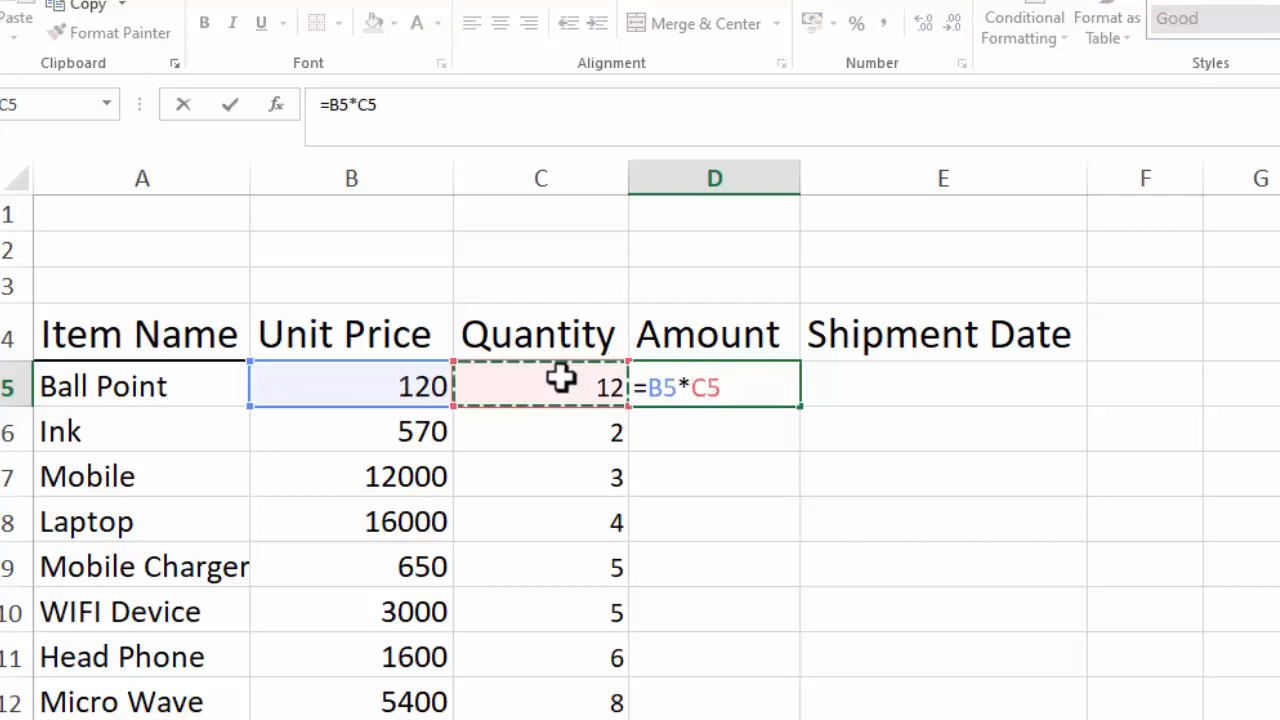
key("Return")
left_click(706, 388)
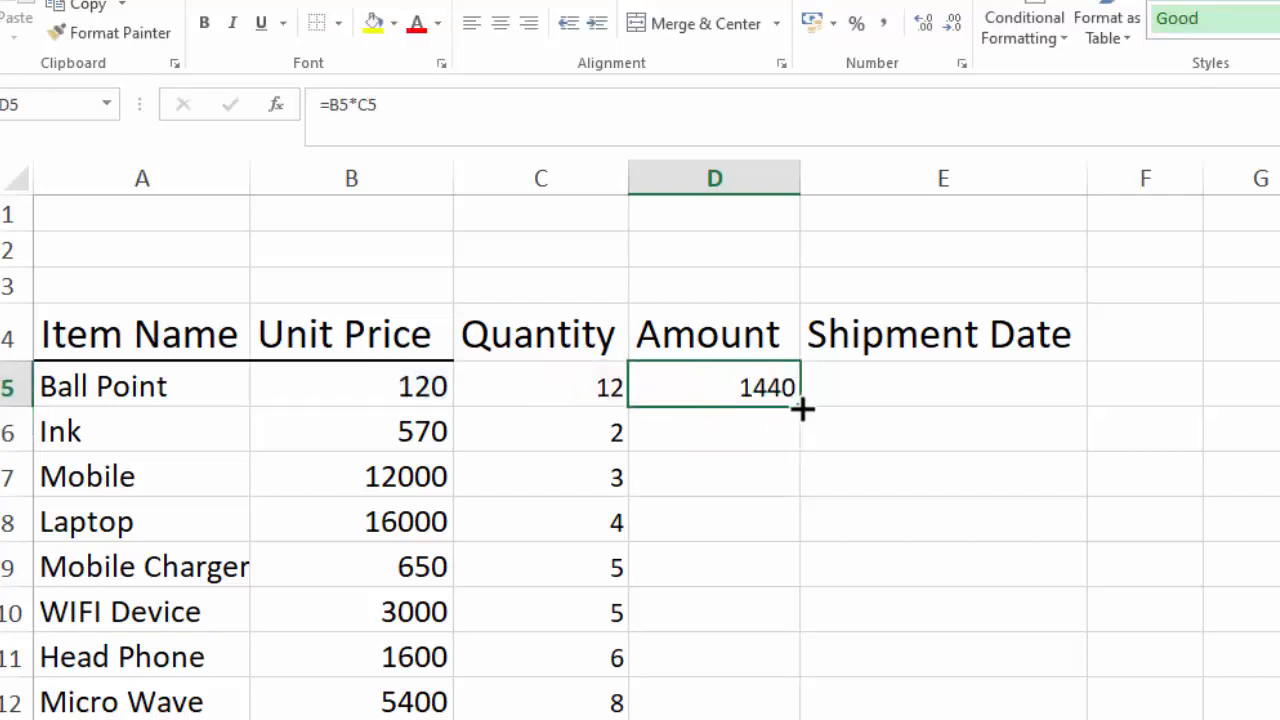
double_click(800, 407)
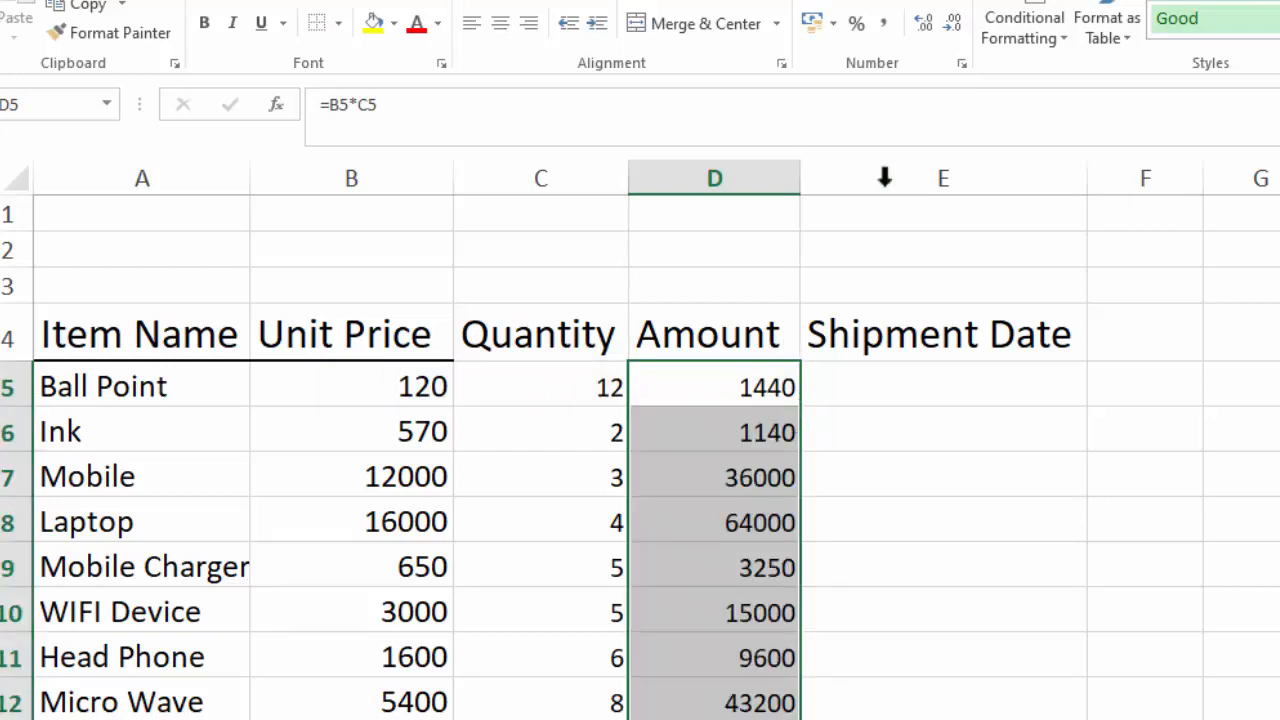
Step: Format the Amount values with the comma style and no decimal places
left_click(884, 24)
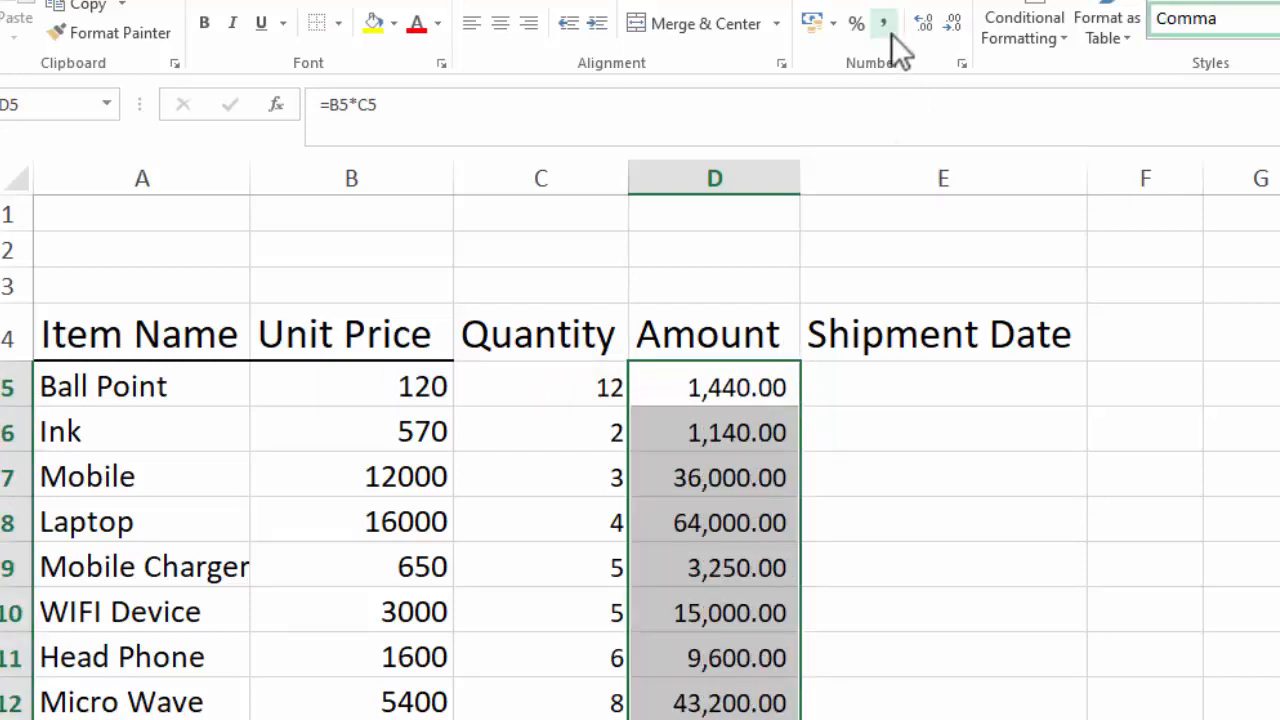
left_click(949, 28)
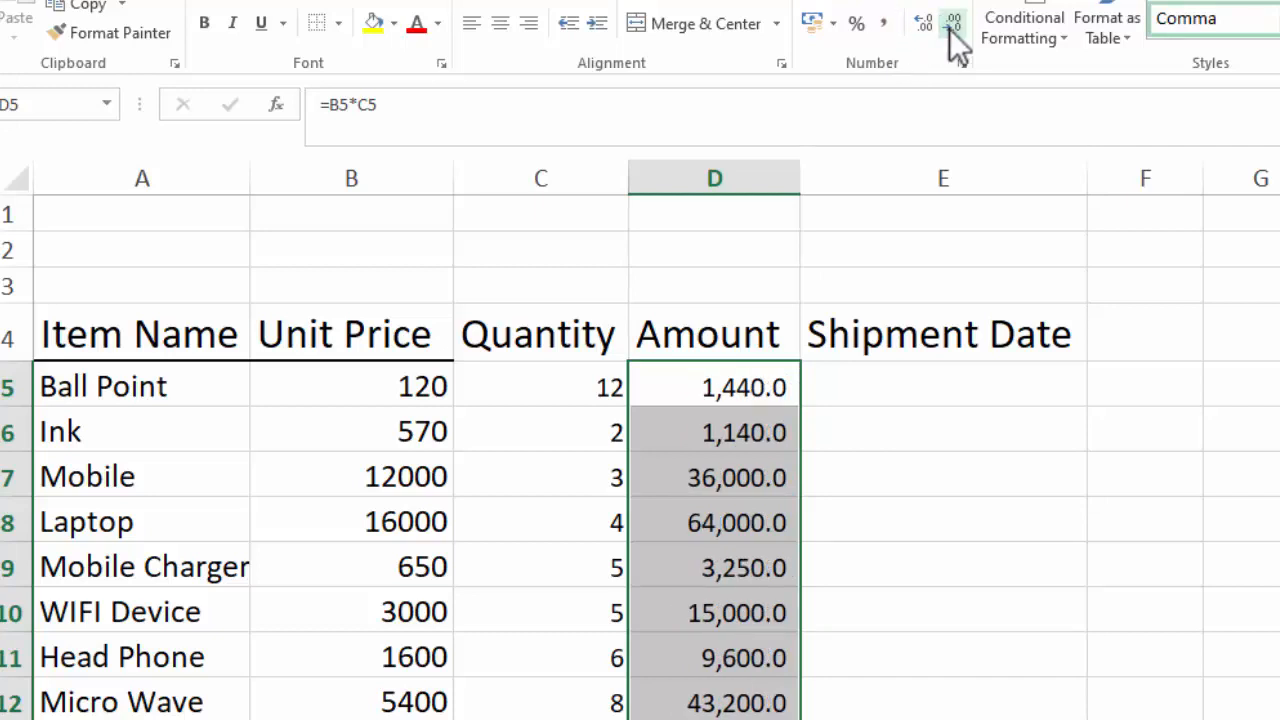
left_click(949, 28)
Step: Enter 1/1/2021 as the Ball Point shipment date in E5
left_click(872, 380)
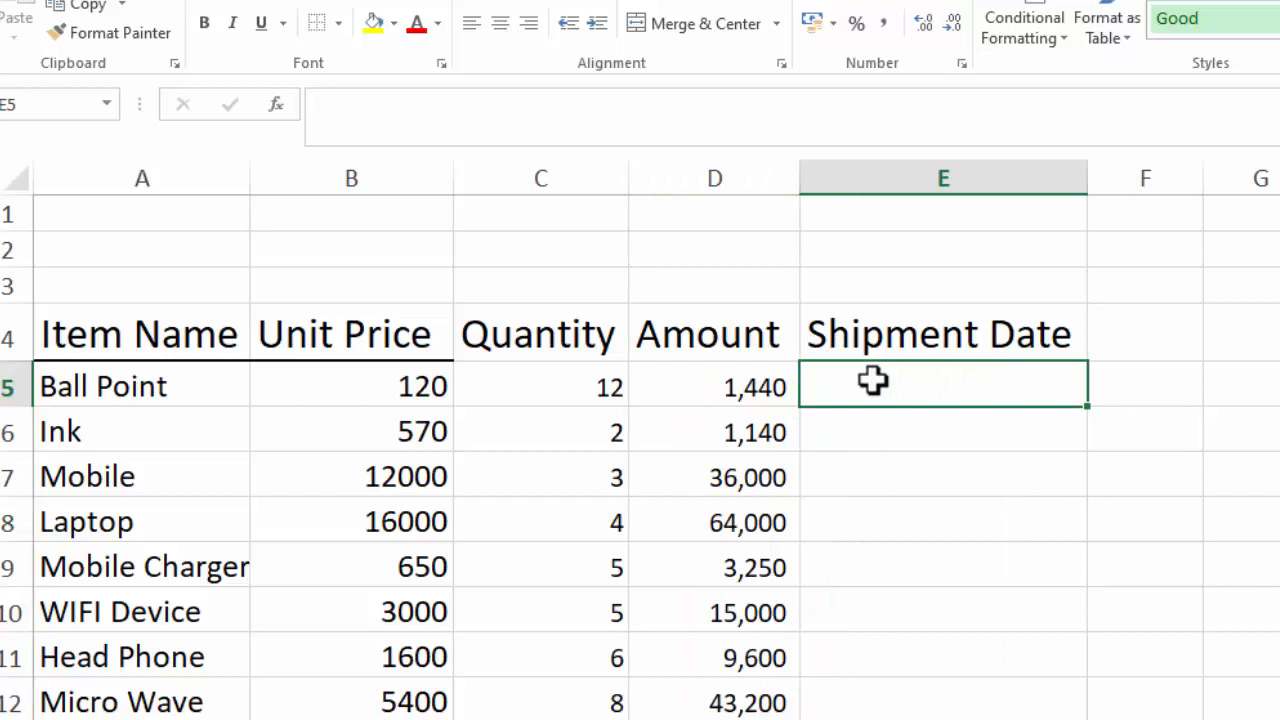
type("1/1/")
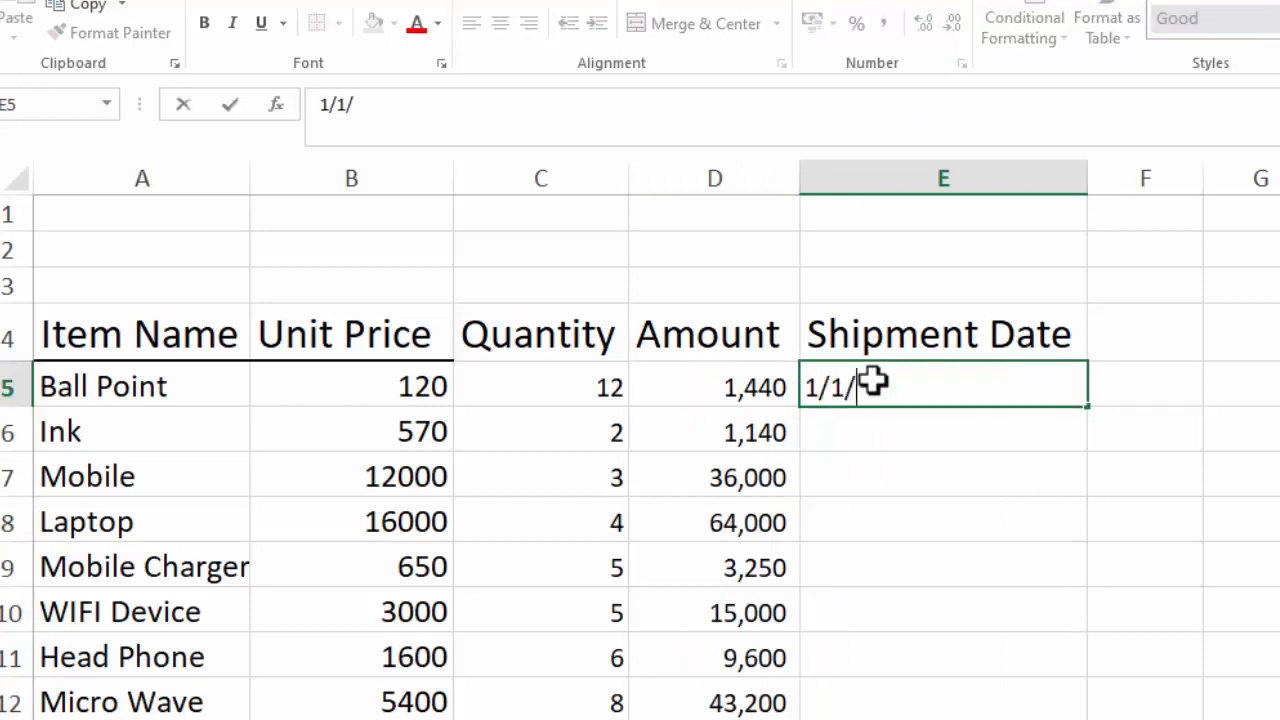
type("2021")
key("Return")
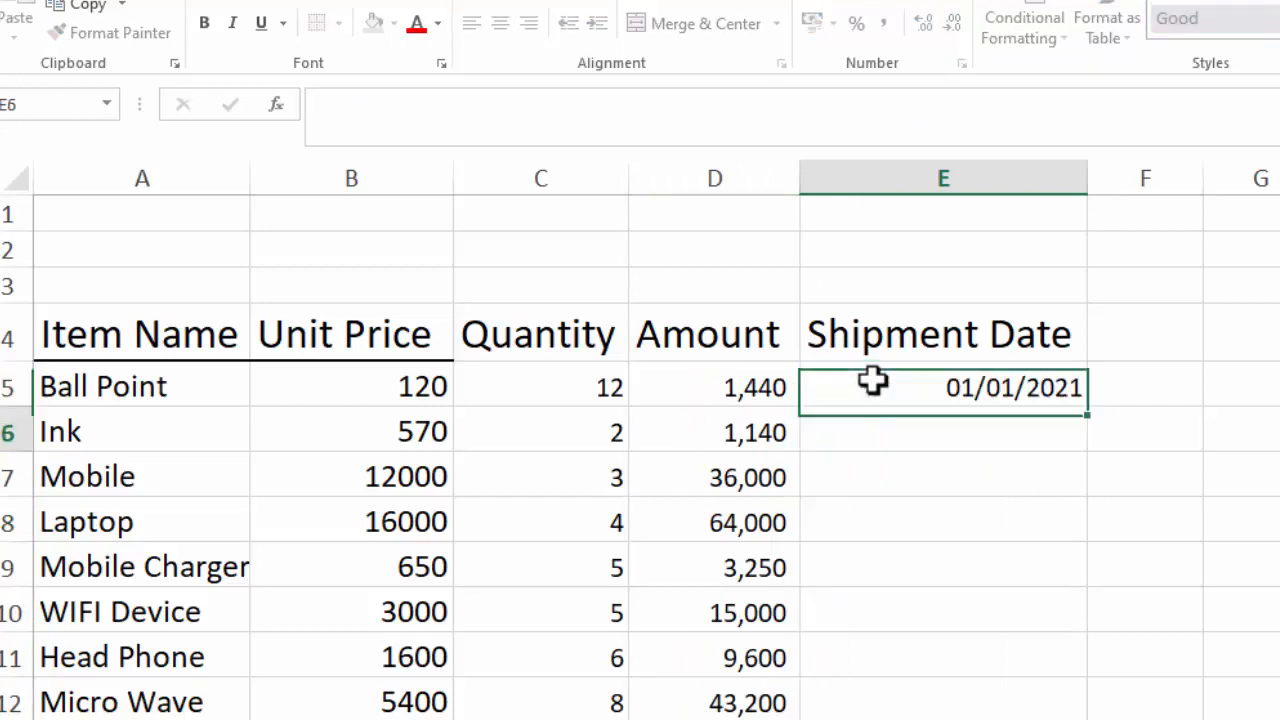
Step: Copy the E5 date into the Shipment Date cells of all remaining items, down to Hard Disk
left_click(920, 389)
key("ctrl+c")
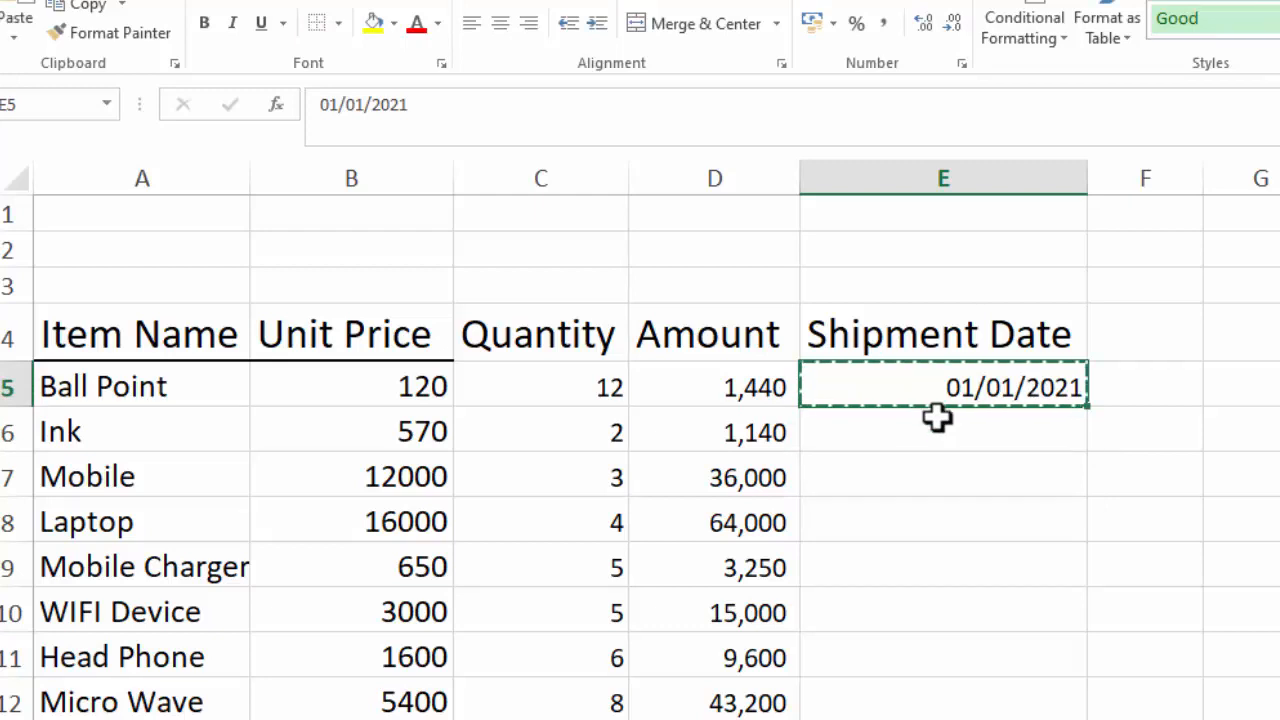
left_click_drag(937, 417, 930, 718)
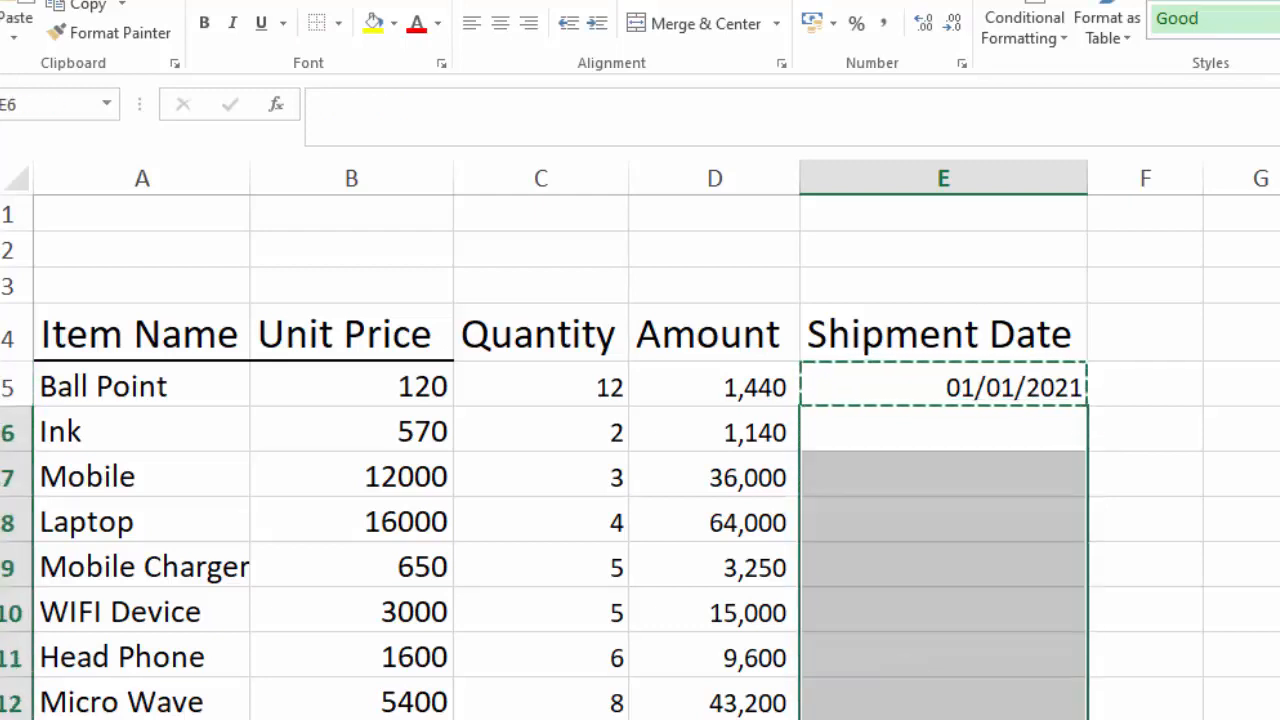
key("ctrl+v")
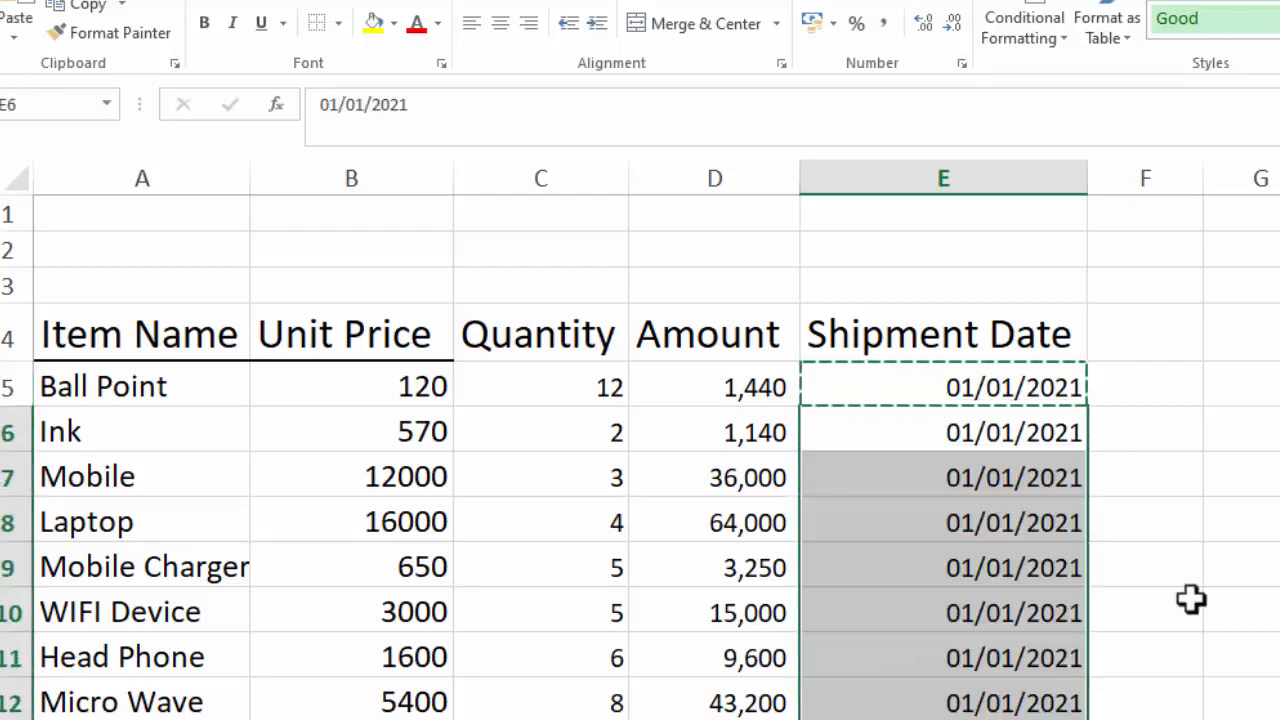
key("Escape")
Step: Change the Internet Device shipment date in E14 to 20/01/2021
double_click(958, 587)
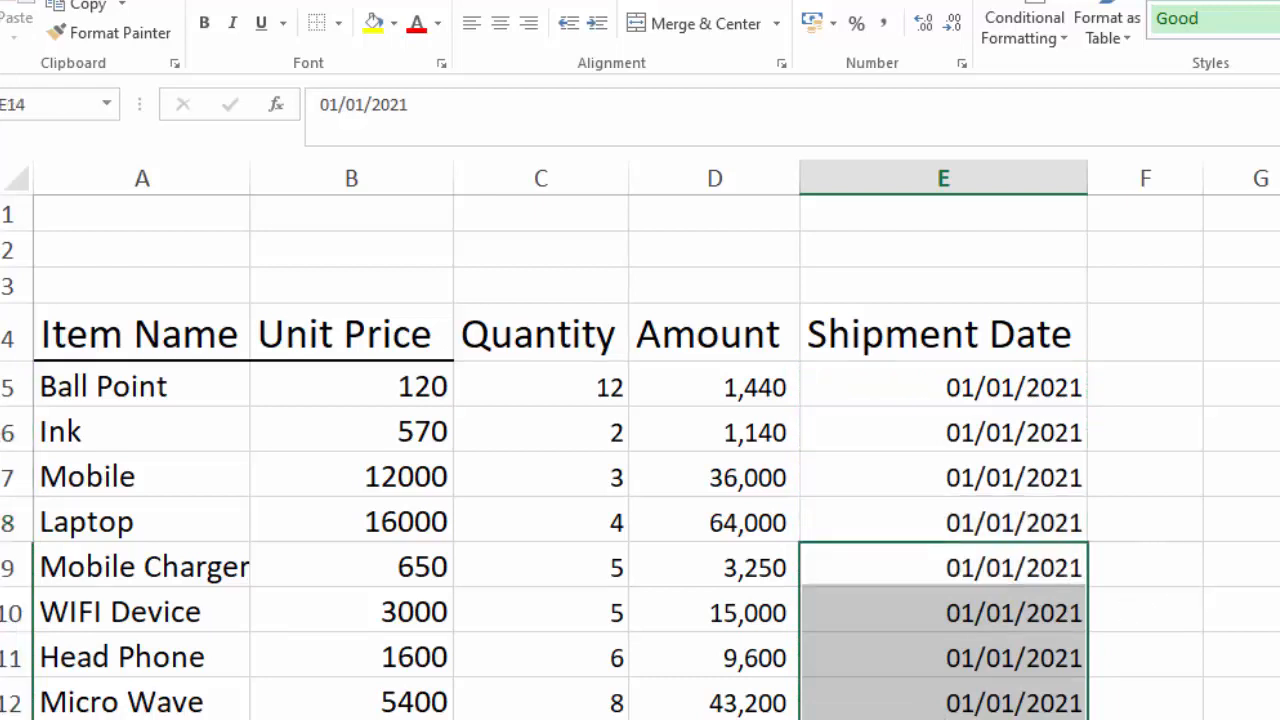
key("BackSpace")
key("BackSpace")
type("2")
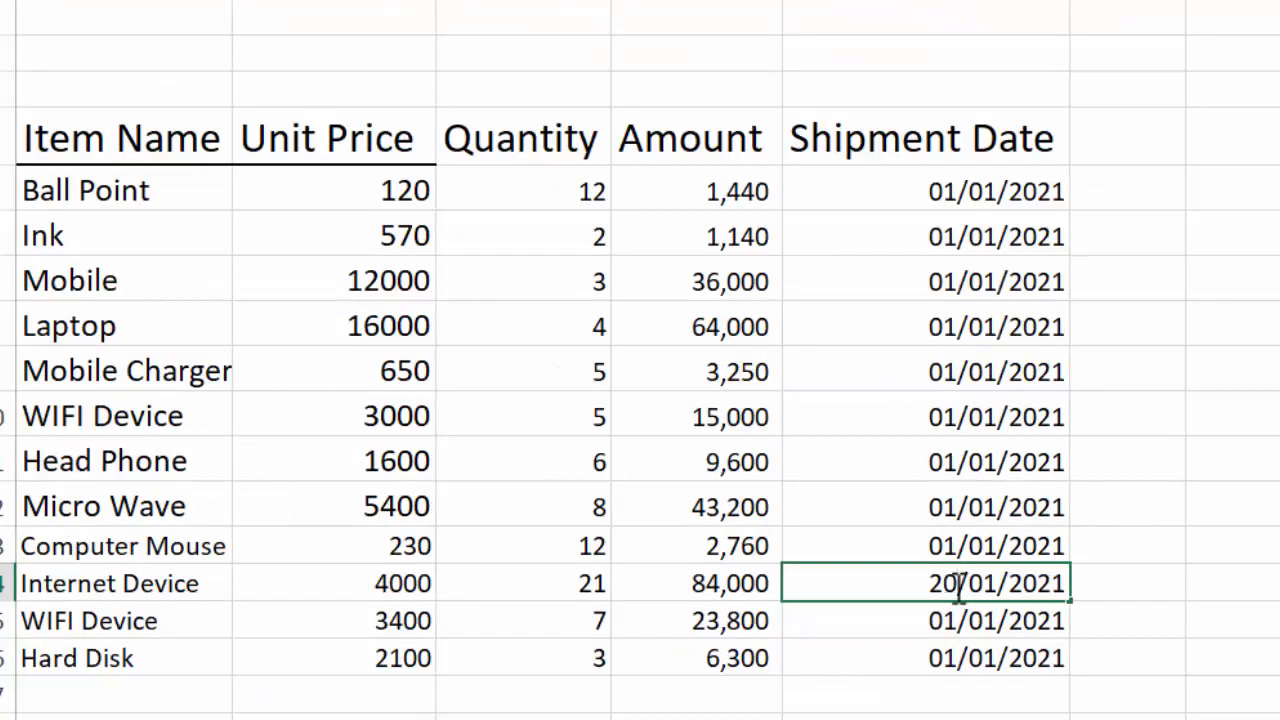
type("0")
key("Return")
Step: Copy the Internet Device shipment date to the WIFI Device and Hard Disk rows directly below it
left_click(948, 587)
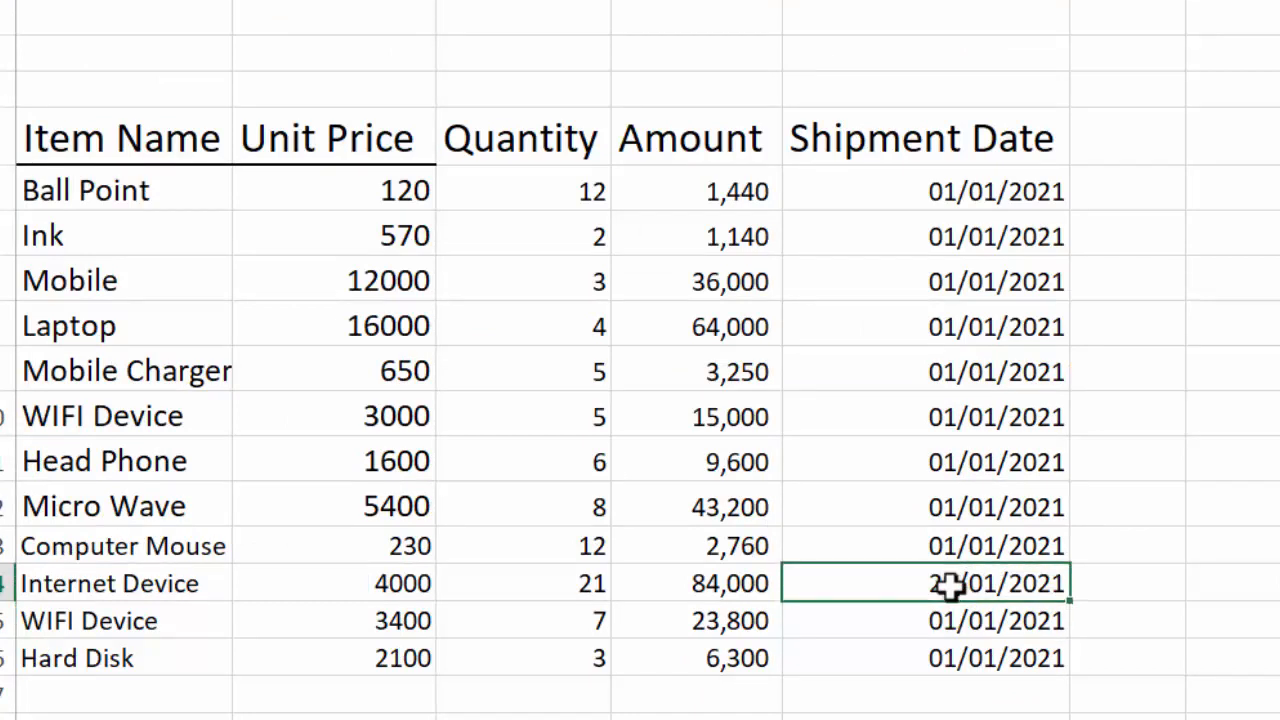
key("ctrl+c")
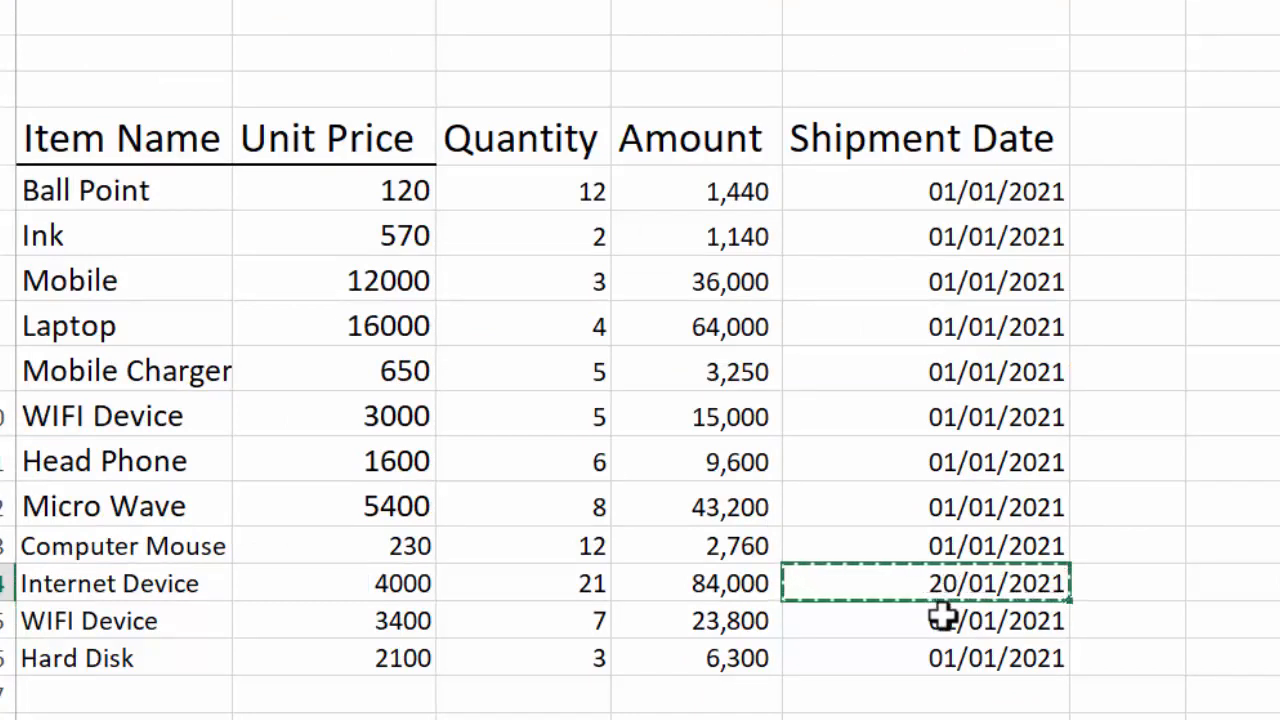
left_click_drag(943, 616, 942, 657)
key("ctrl+v")
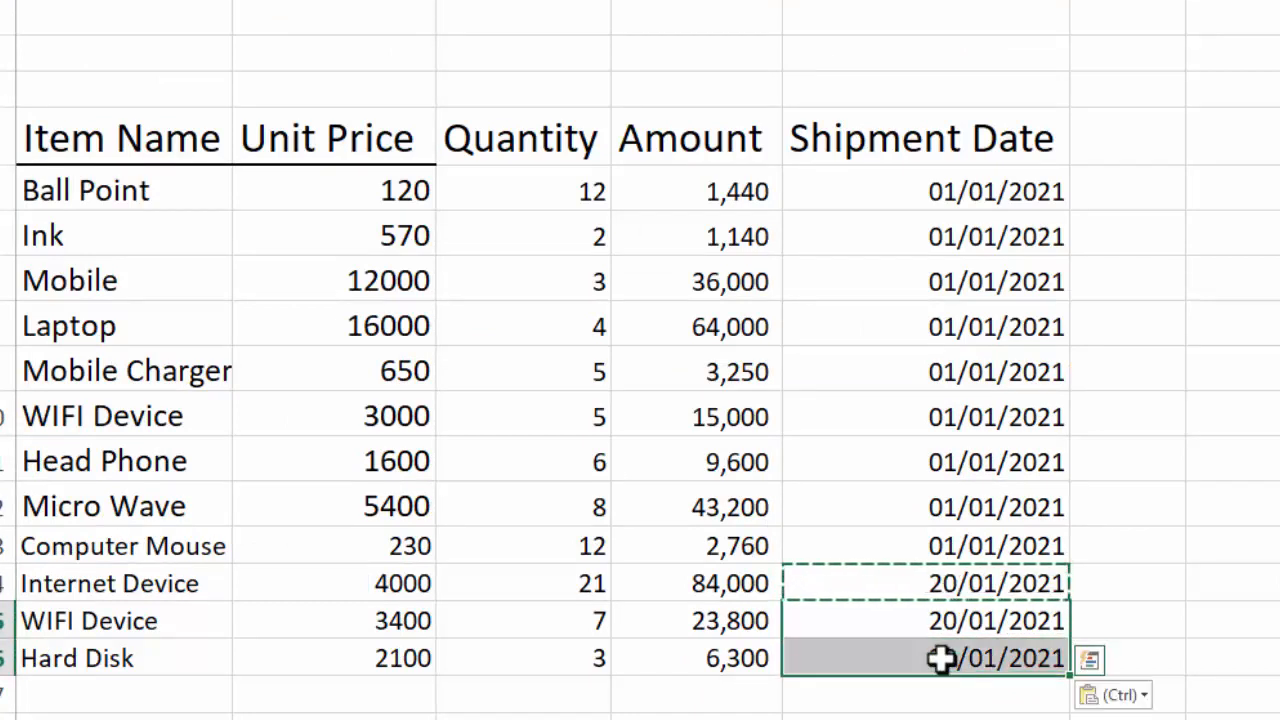
Step: Format all Shipment Date values in E5:E16 in the day-month-year style, such as 01-Jan-21
key("ctrl+shift+3")
left_click_drag(920, 200, 940, 670)
left_click(940, 670)
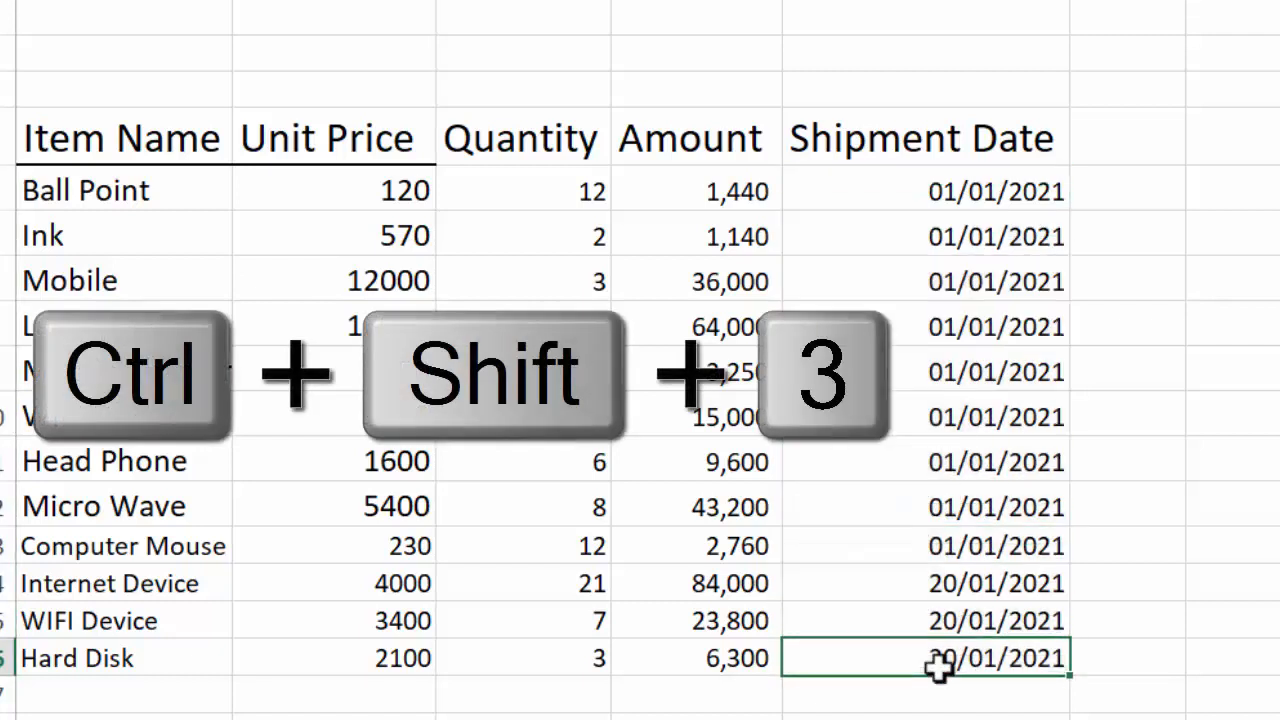
left_click_drag(940, 670, 916, 655)
key("ctrl+shift+3")
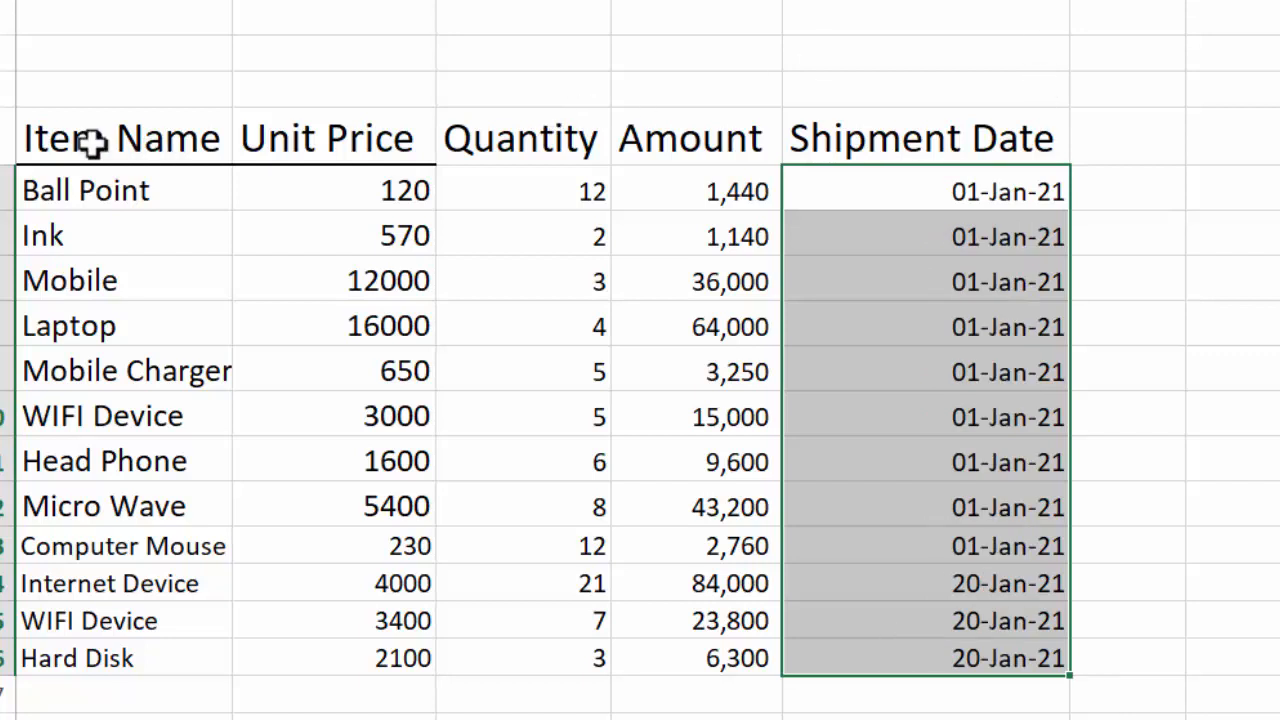
Step: Apply All Borders to the whole table A4:E16 and remove them again with No Border
left_click_drag(94, 134, 1000, 690)
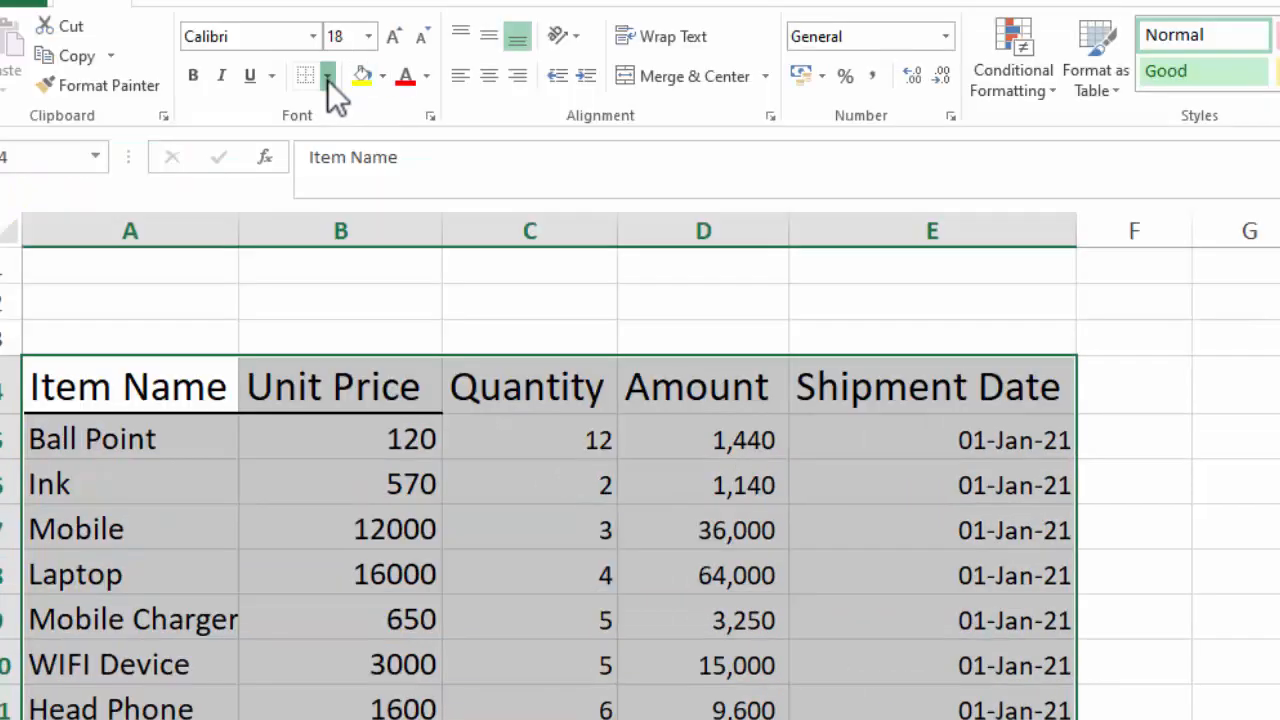
left_click(327, 77)
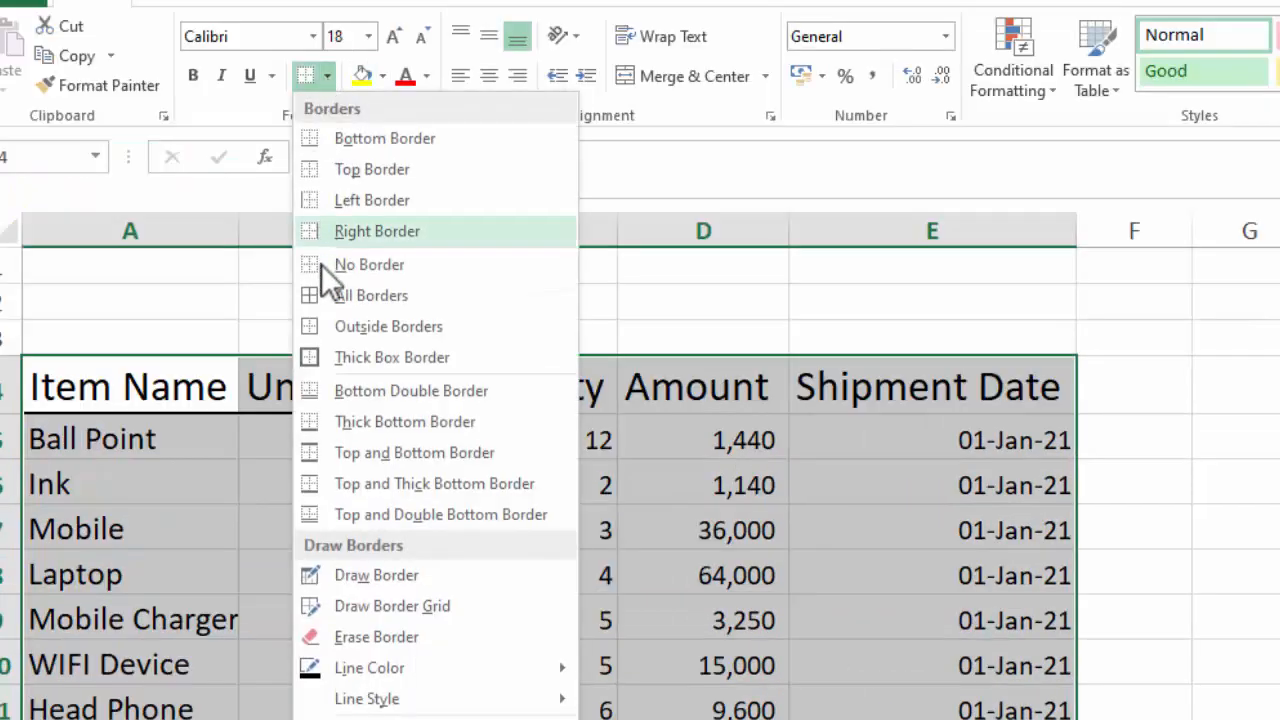
left_click(329, 292)
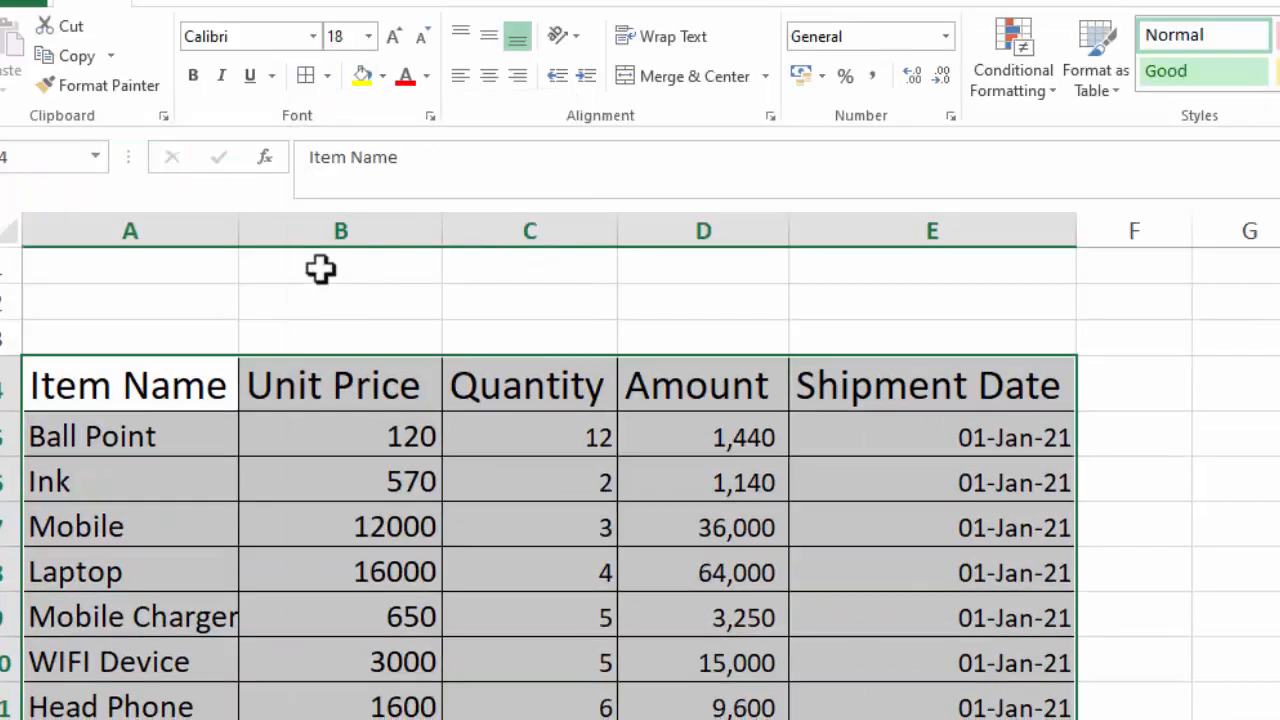
left_click(326, 80)
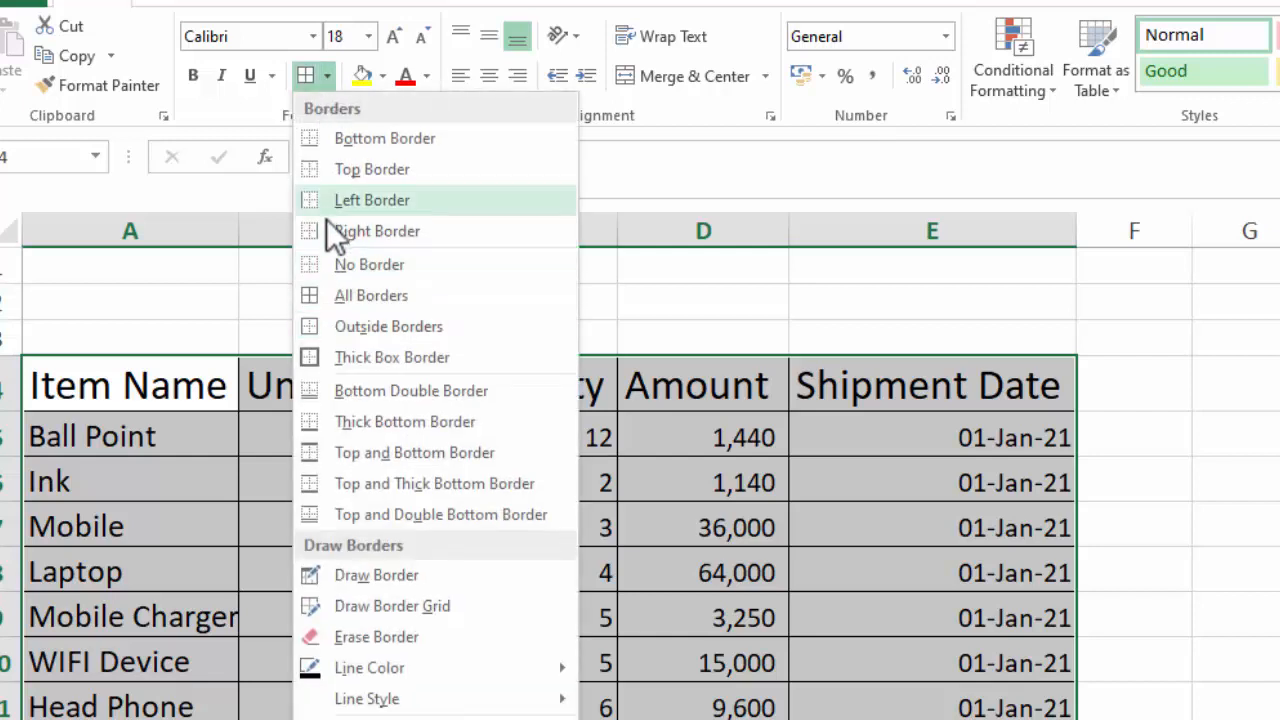
left_click(333, 265)
Step: Apply a Thick Box Border around the header row A4:E4
left_click_drag(130, 385, 803, 374)
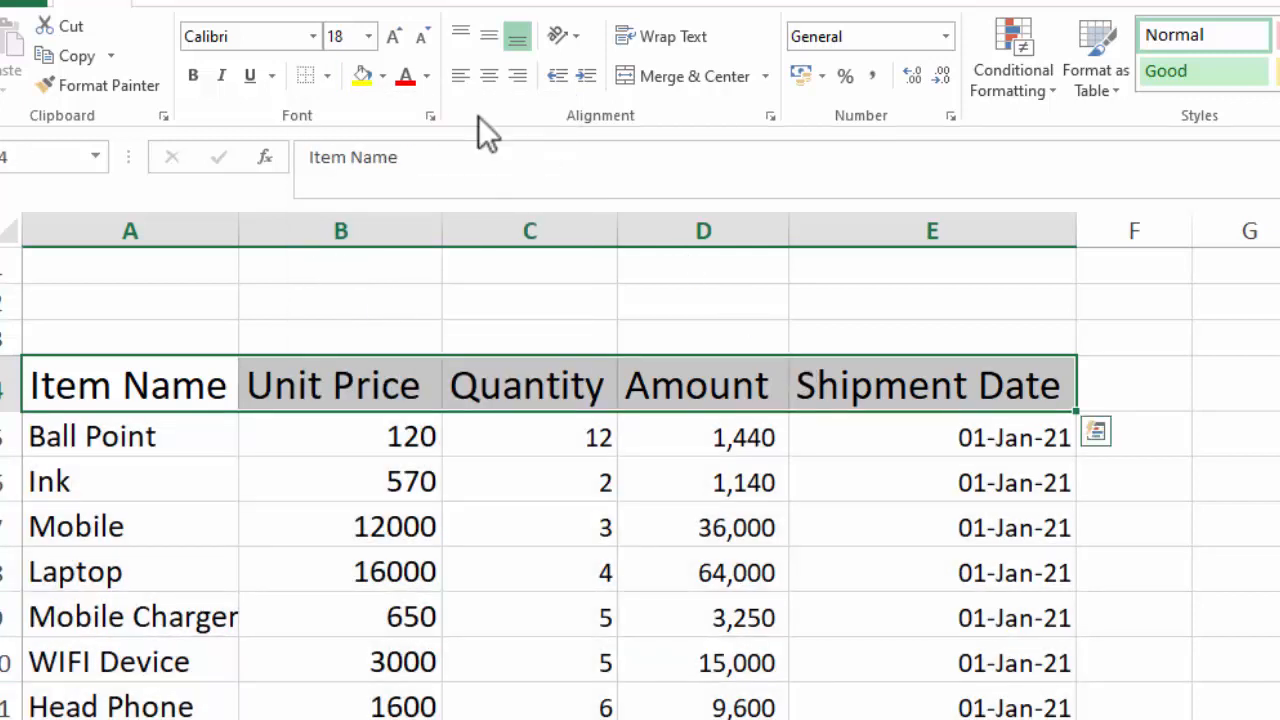
left_click(326, 80)
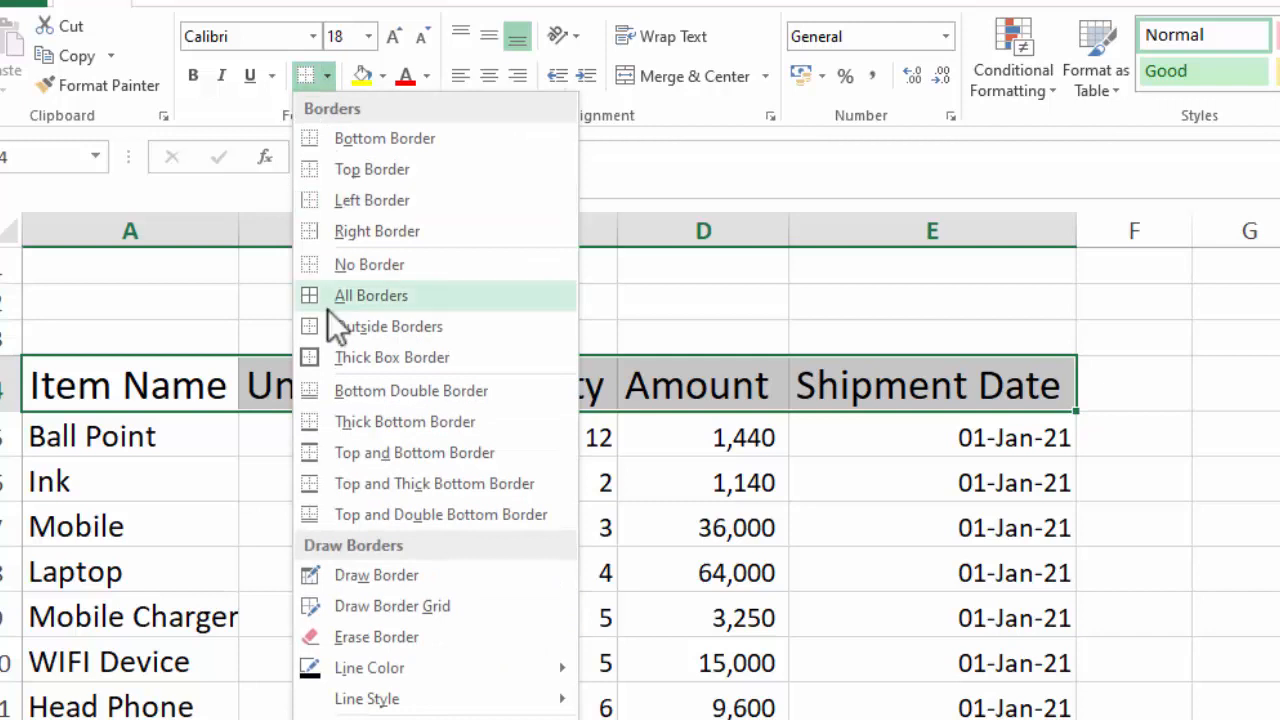
left_click(340, 358)
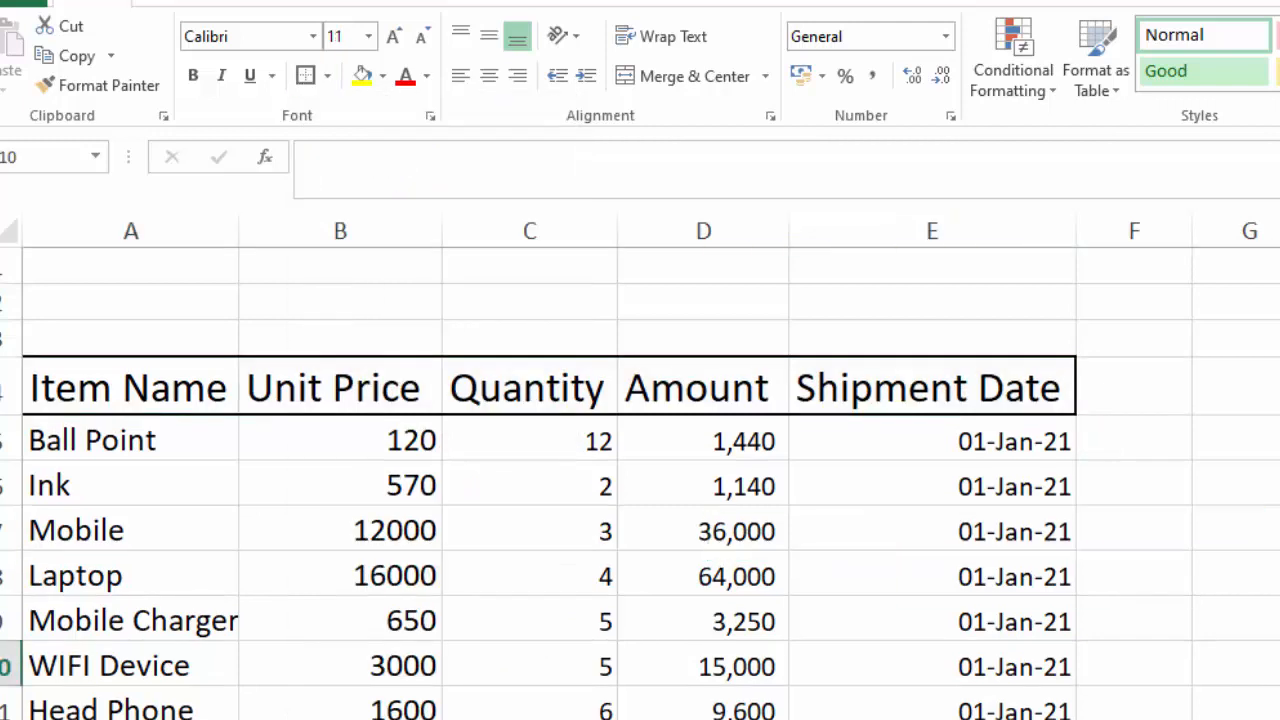
Step: Total the Unit Price column in B17 with =SUM(B5:B16)
scroll(640, 483, "down", 2)
left_click(420, 627)
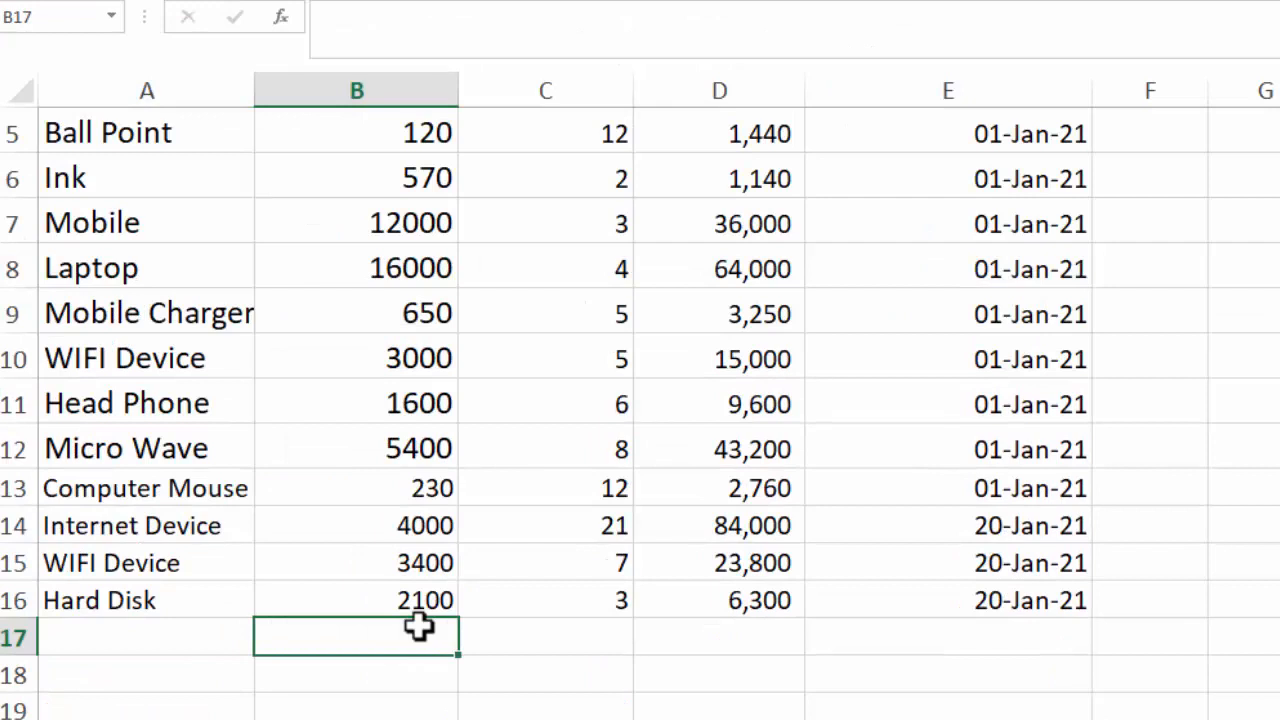
key("alt+equal")
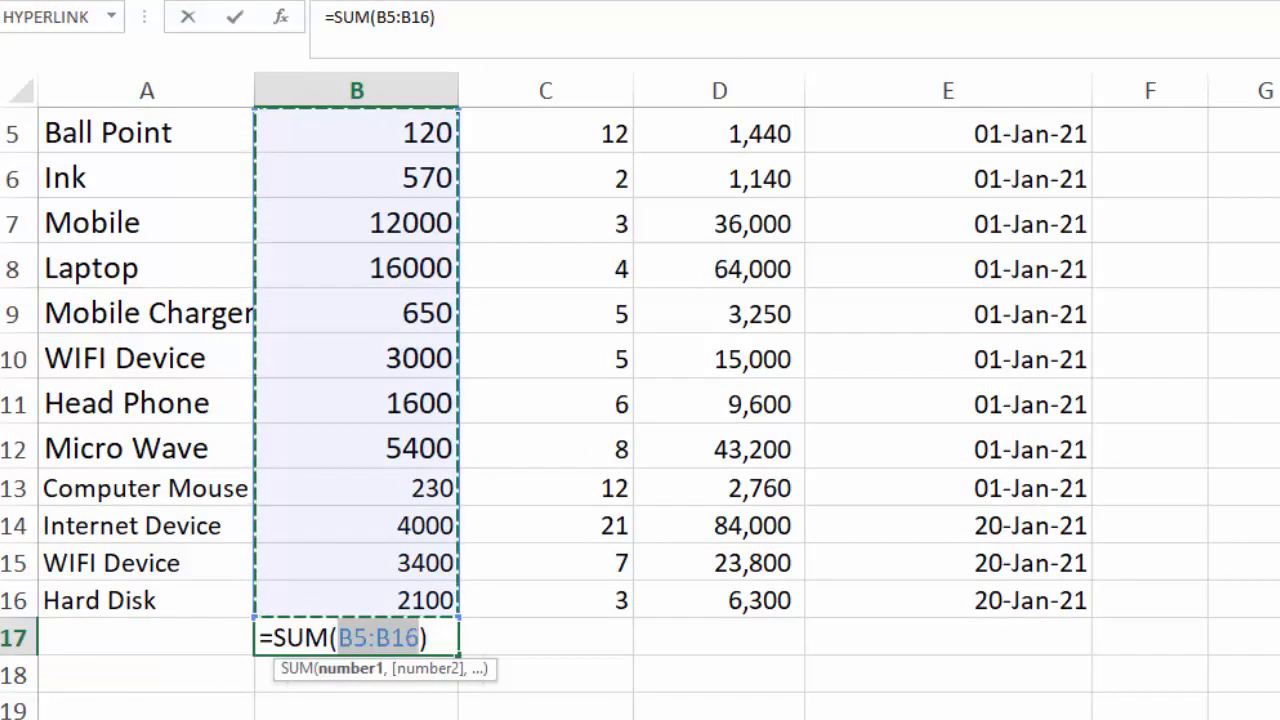
scroll(640, 413, "up", 2)
key("Return")
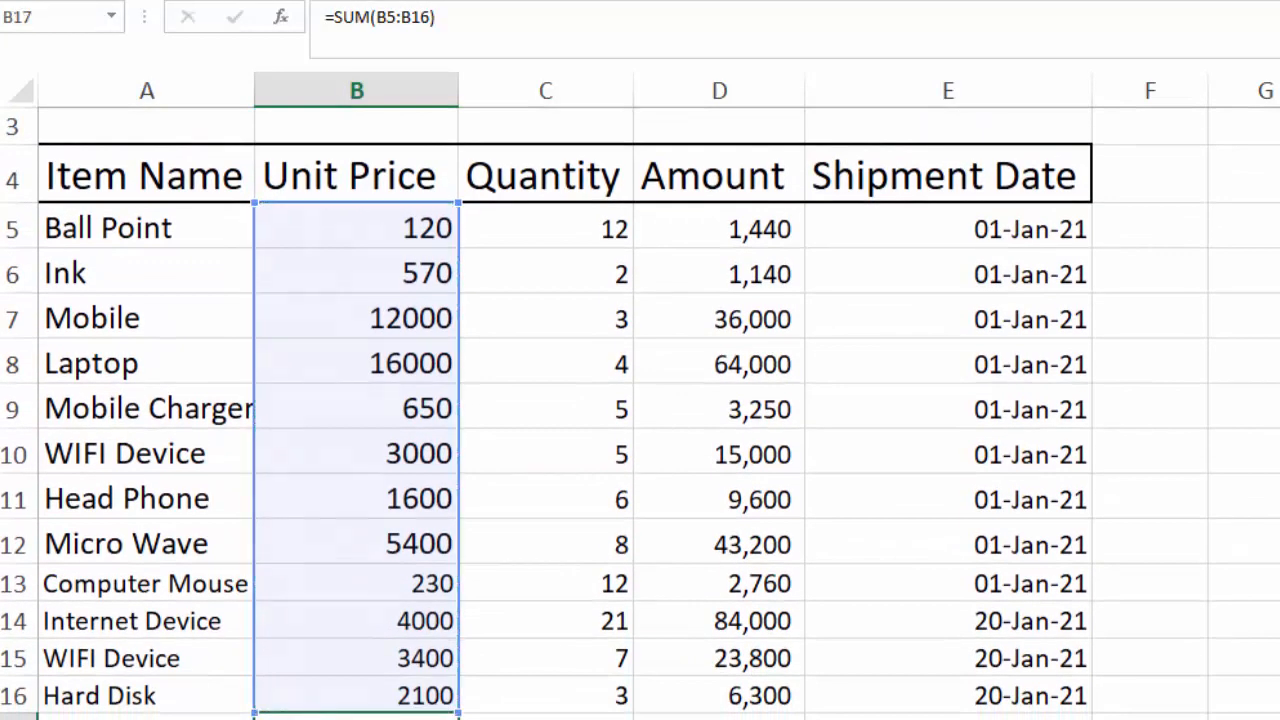
Step: Add AutoSum totals for the Quantity column in C17 and the Amount column in D17
left_click(625, 716)
key("alt+equal")
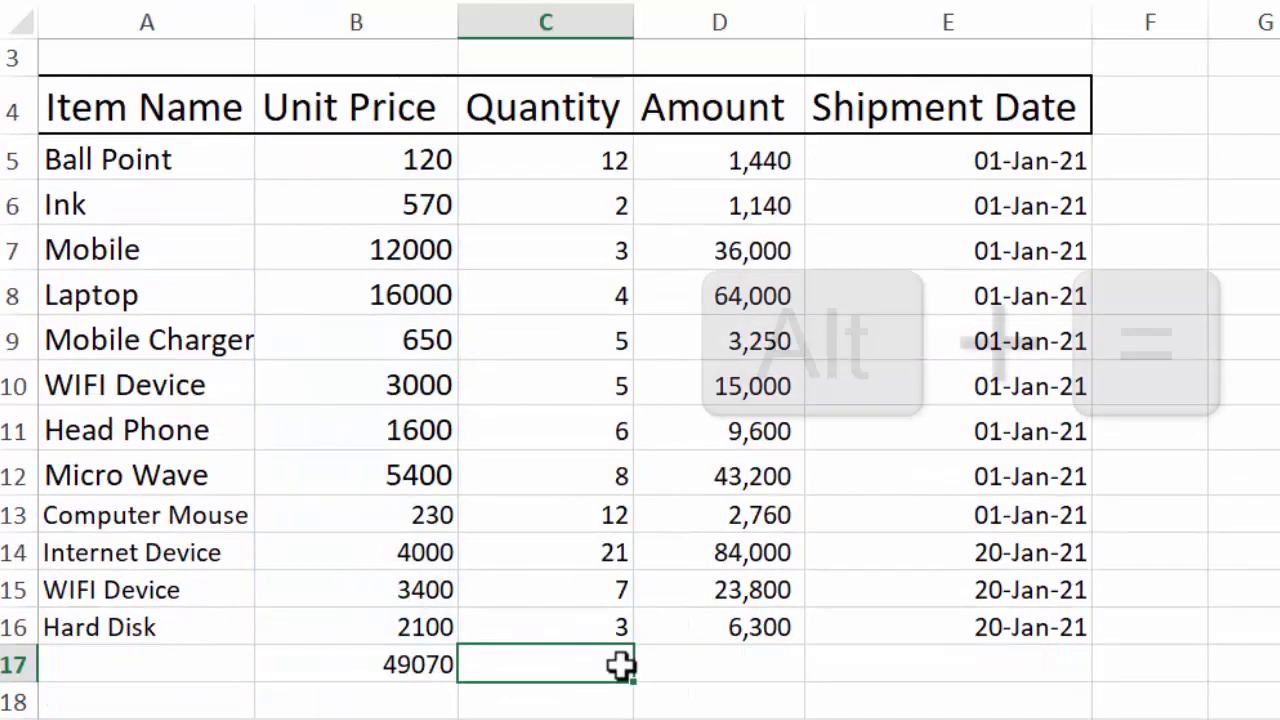
key("alt+equal")
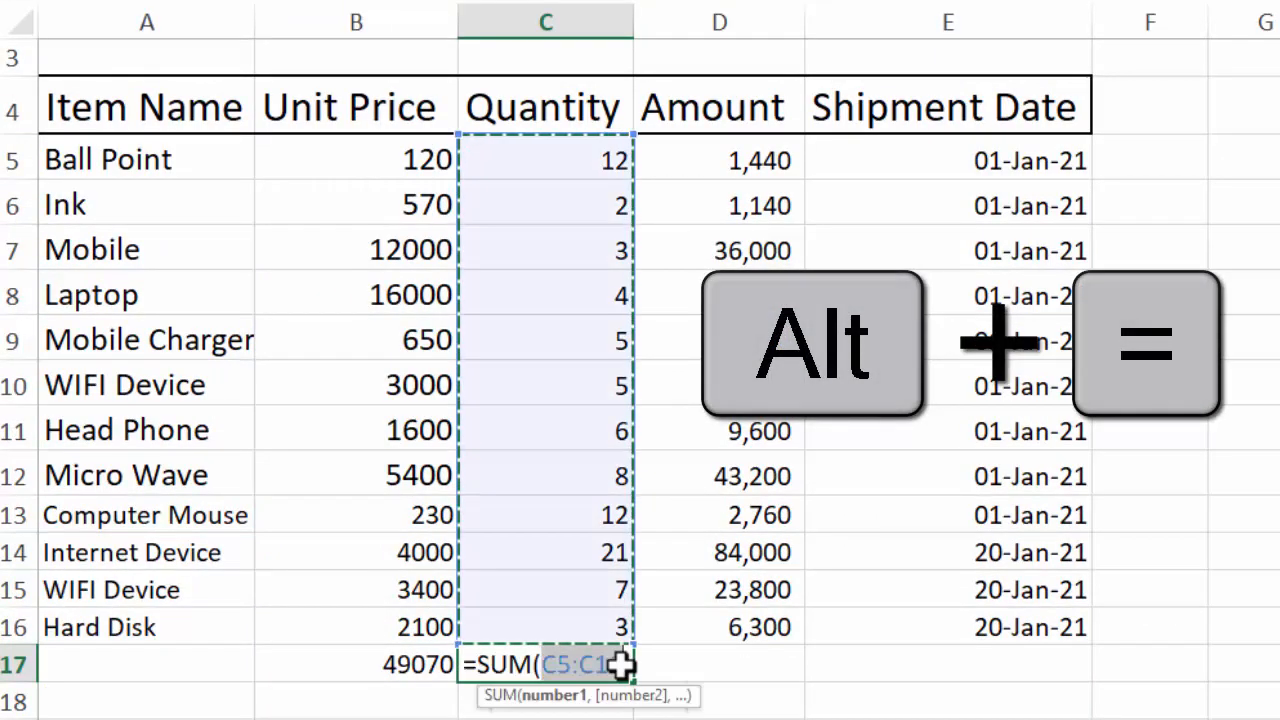
key("Return")
left_click(718, 673)
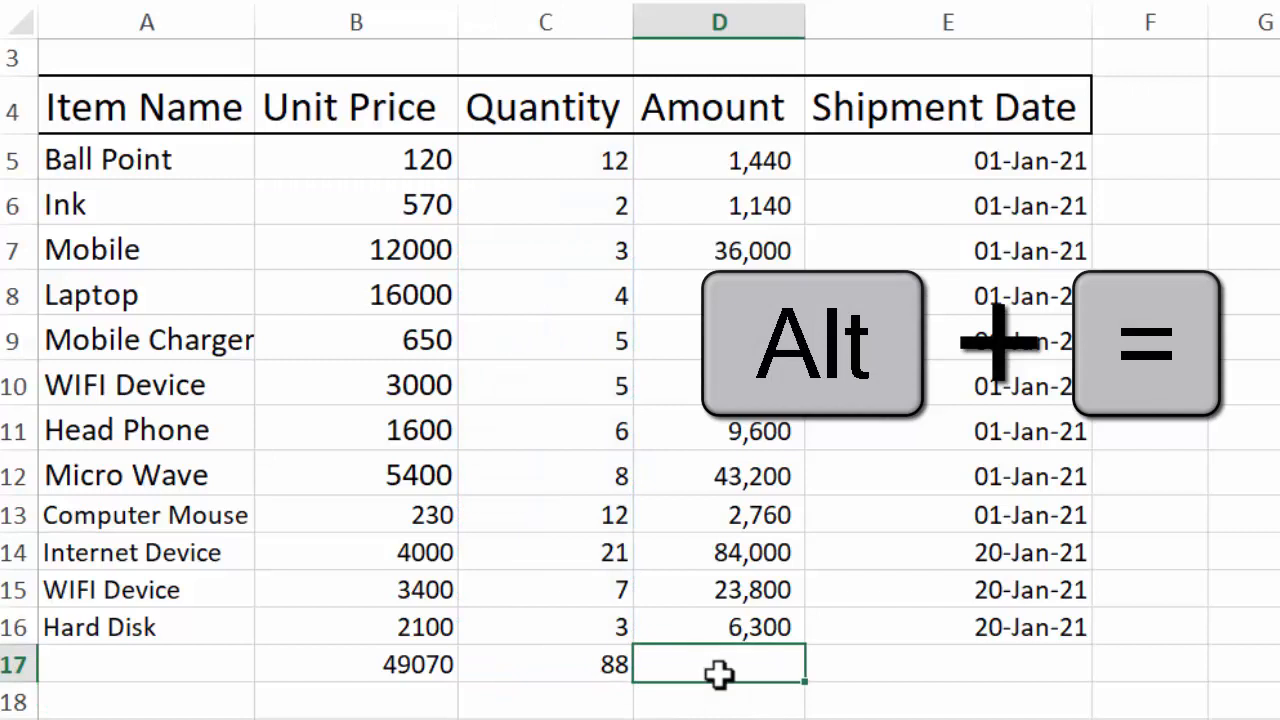
key("alt+equal")
key("Return")
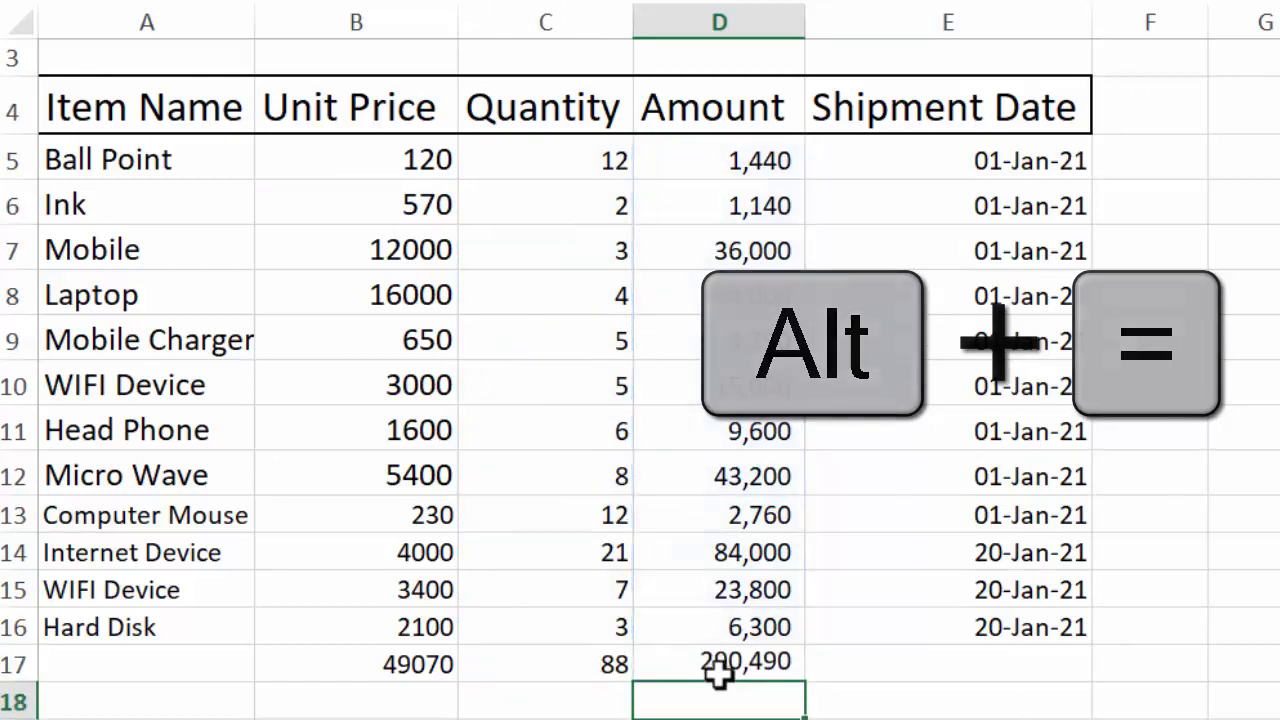
Step: Label A17 as Total and apply a Thick Box Border around the item rows A5:E16
double_click(231, 660)
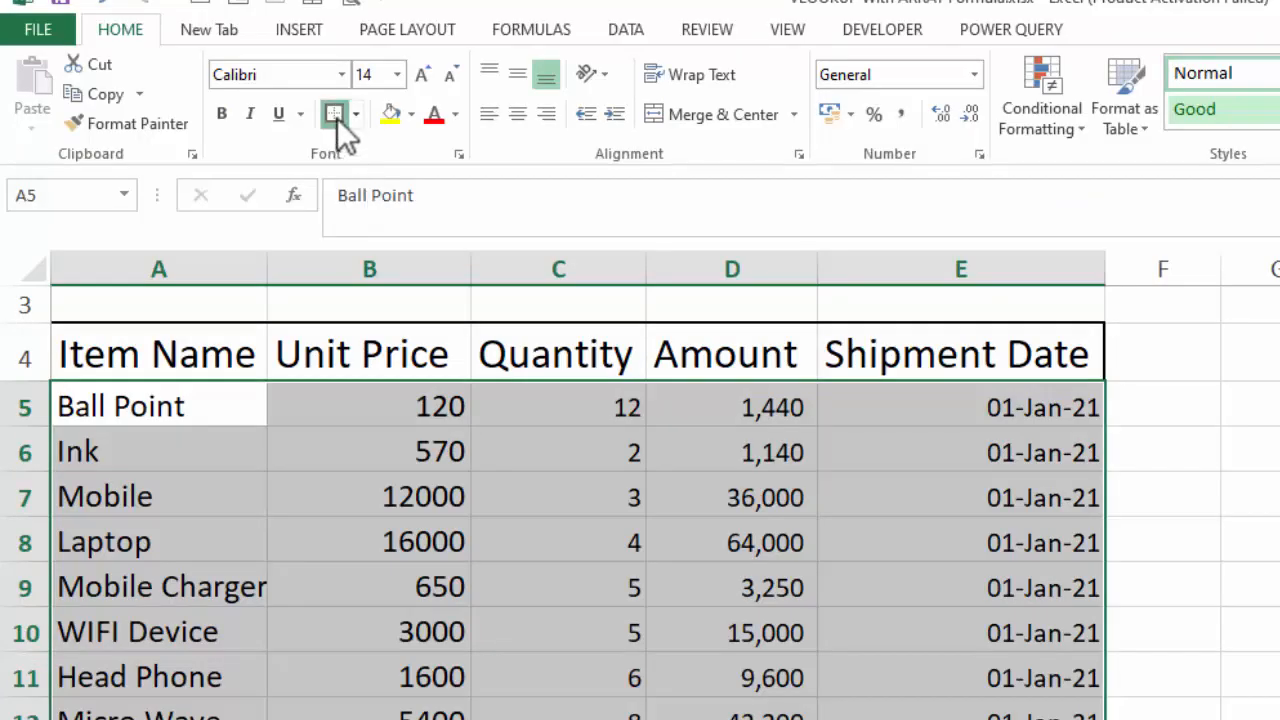
left_click(337, 118)
left_click(1279, 630)
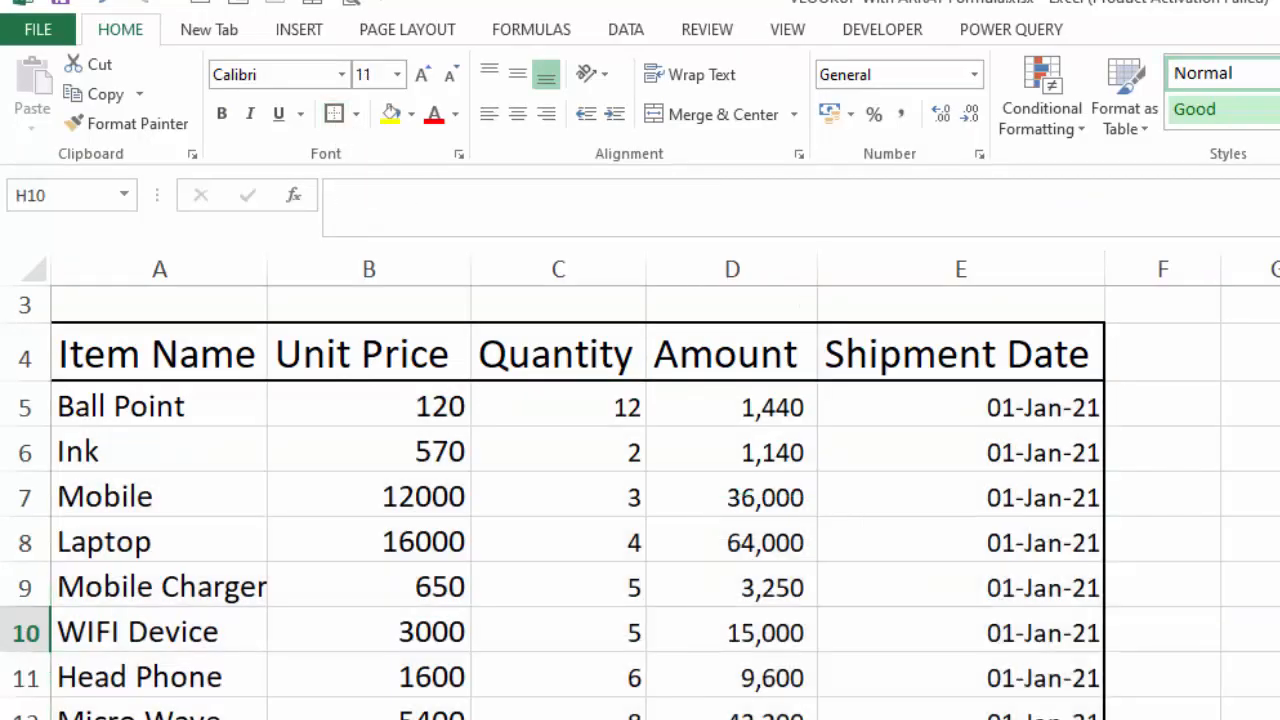
Step: Format the Unit Price total in B17 with Comma Style and no decimals, and make the Total row A17:E17 bold
left_click(899, 113)
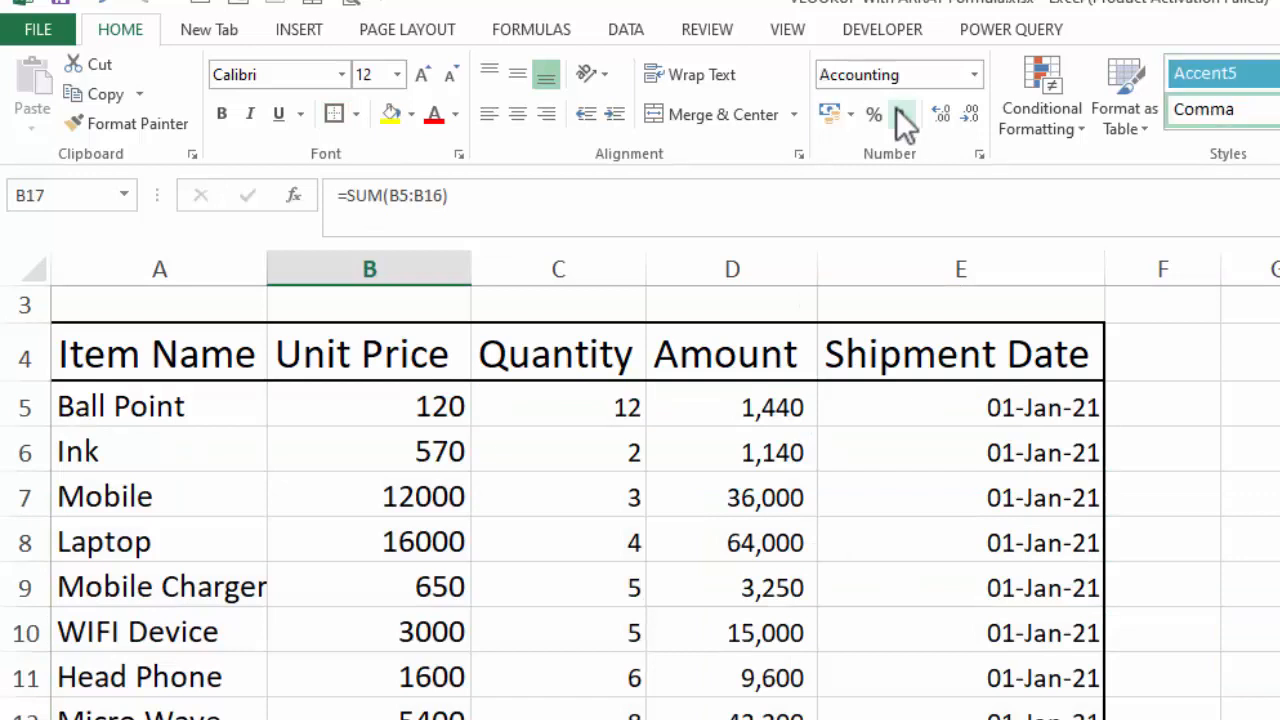
left_click(978, 121)
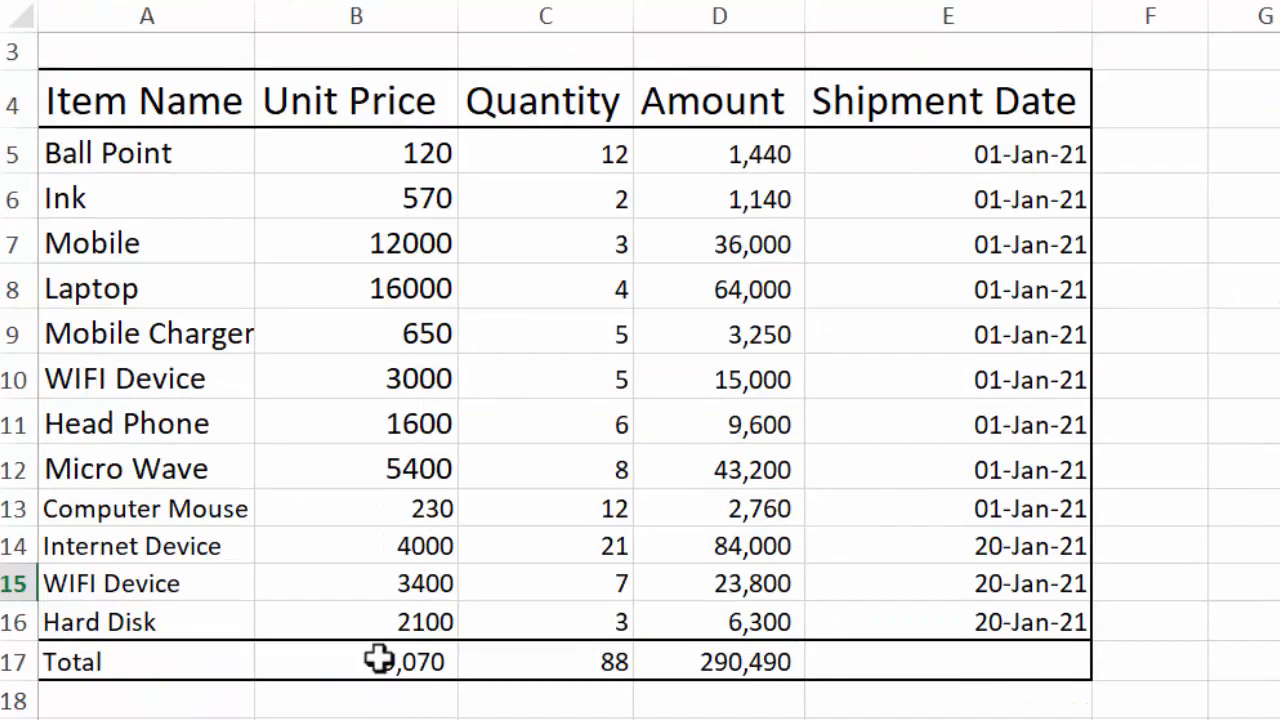
left_click_drag(194, 660, 845, 668)
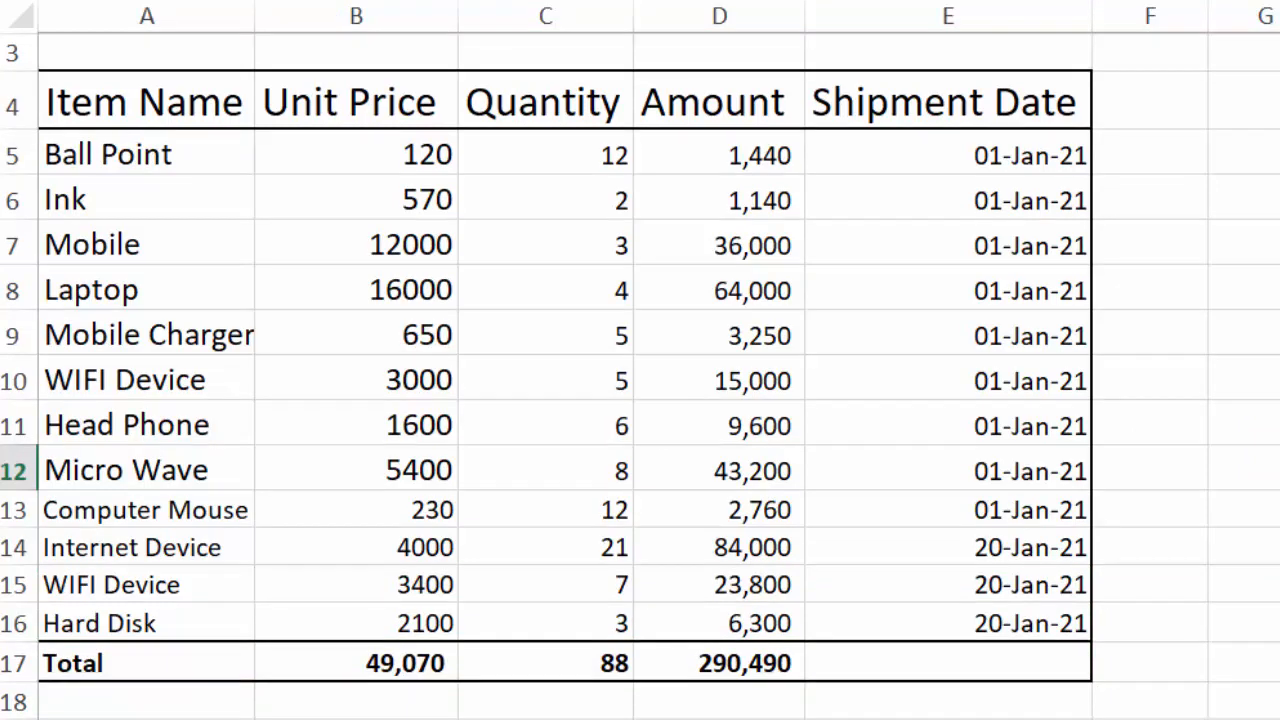
Step: Apply All Borders to the header row A4:E4 and surround it with a Thick Box Border
left_click(365, 235)
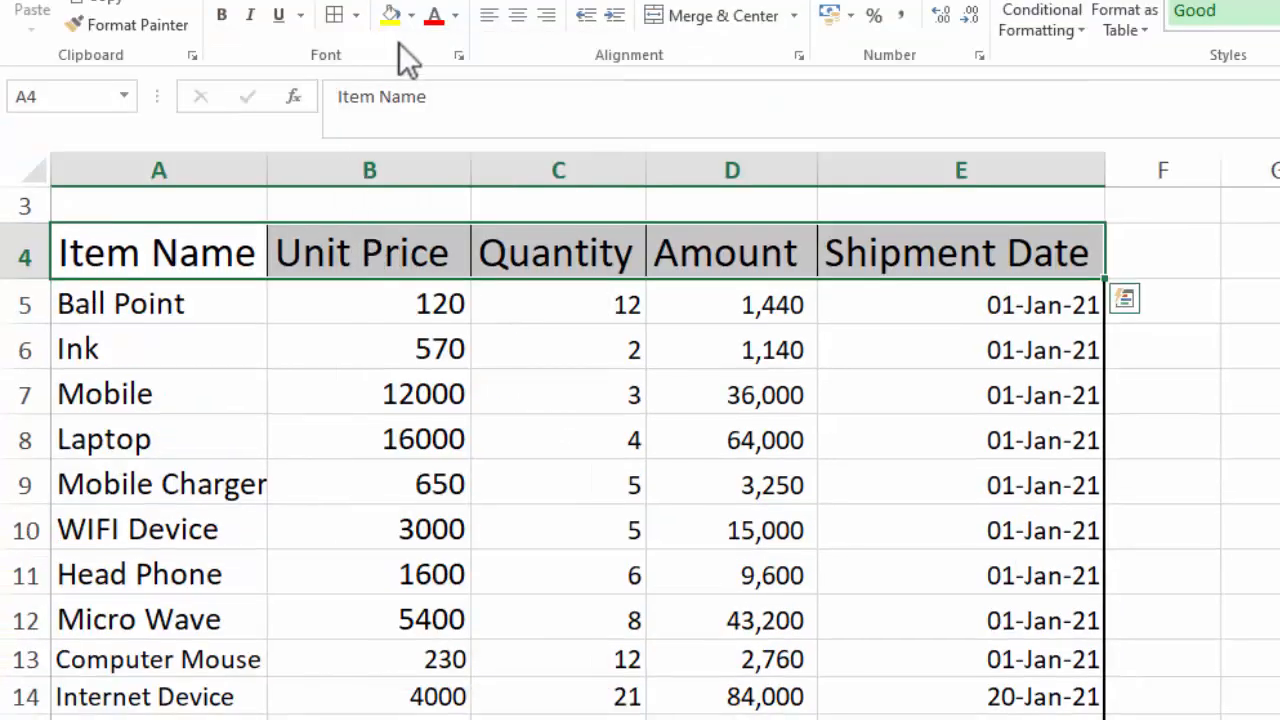
left_click(355, 13)
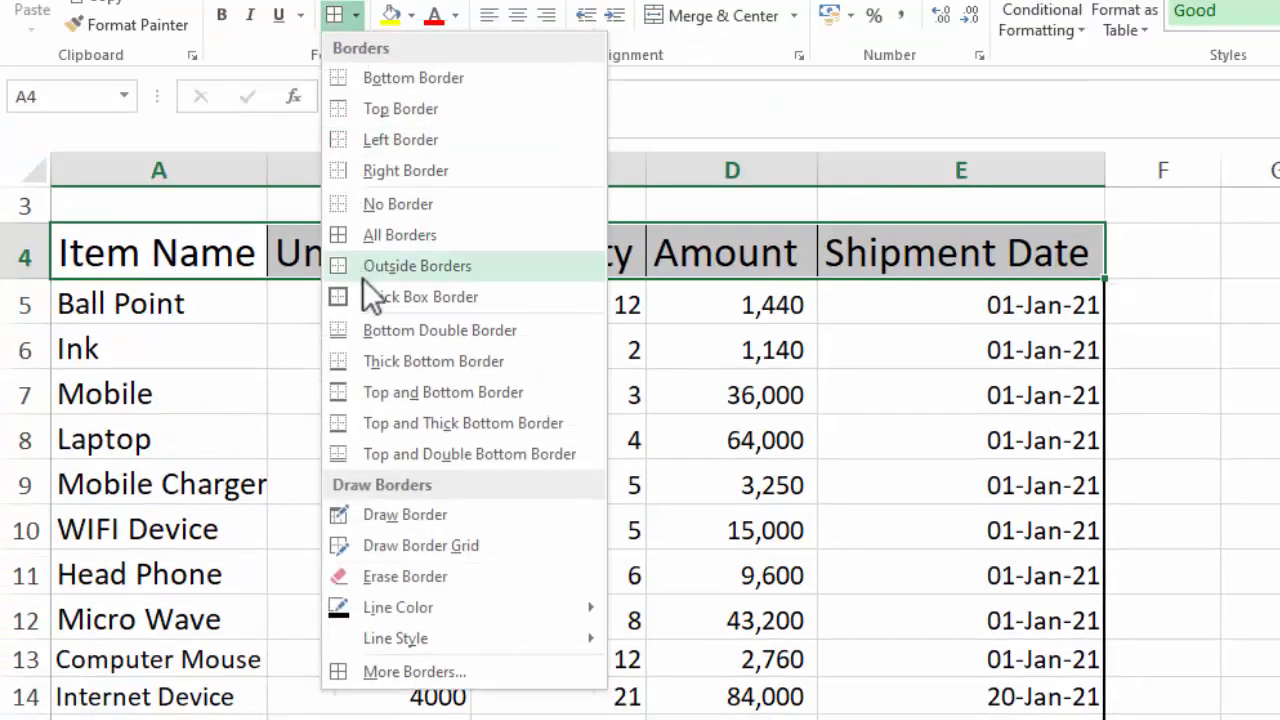
left_click(366, 289)
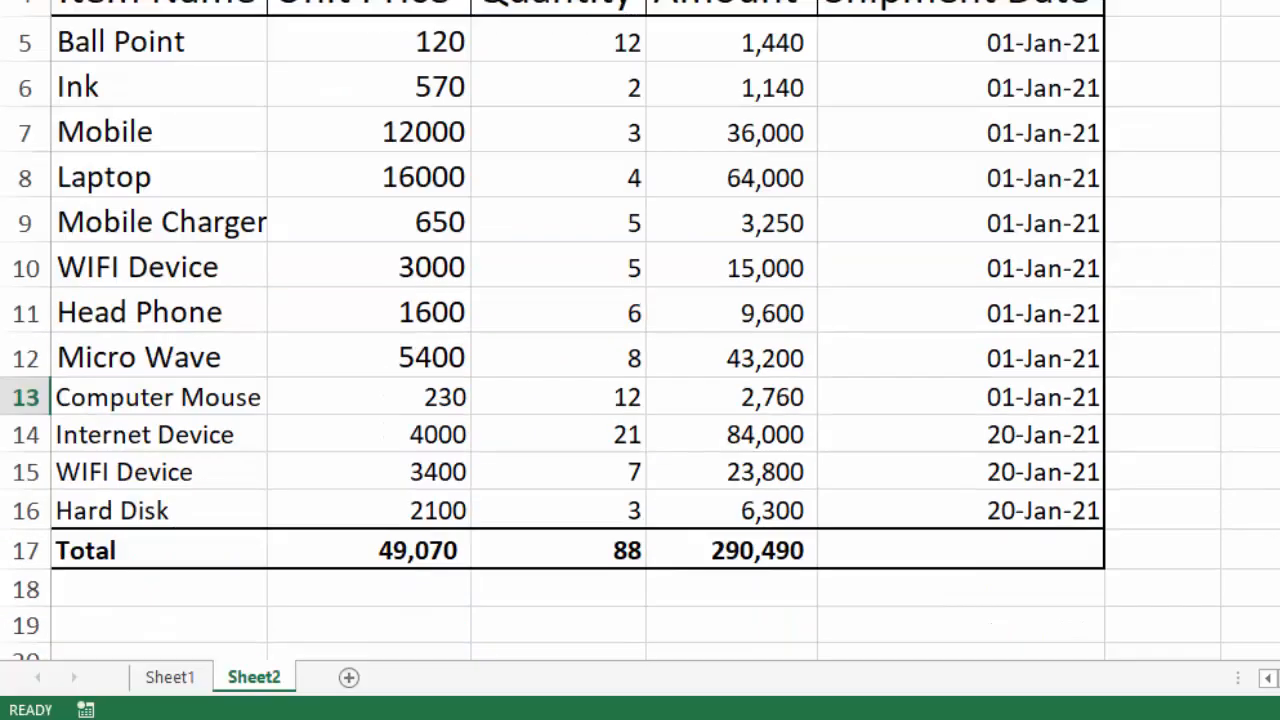
Step: Format the cells A18:E18 below the Total row with a larger, bold font
left_click(217, 600)
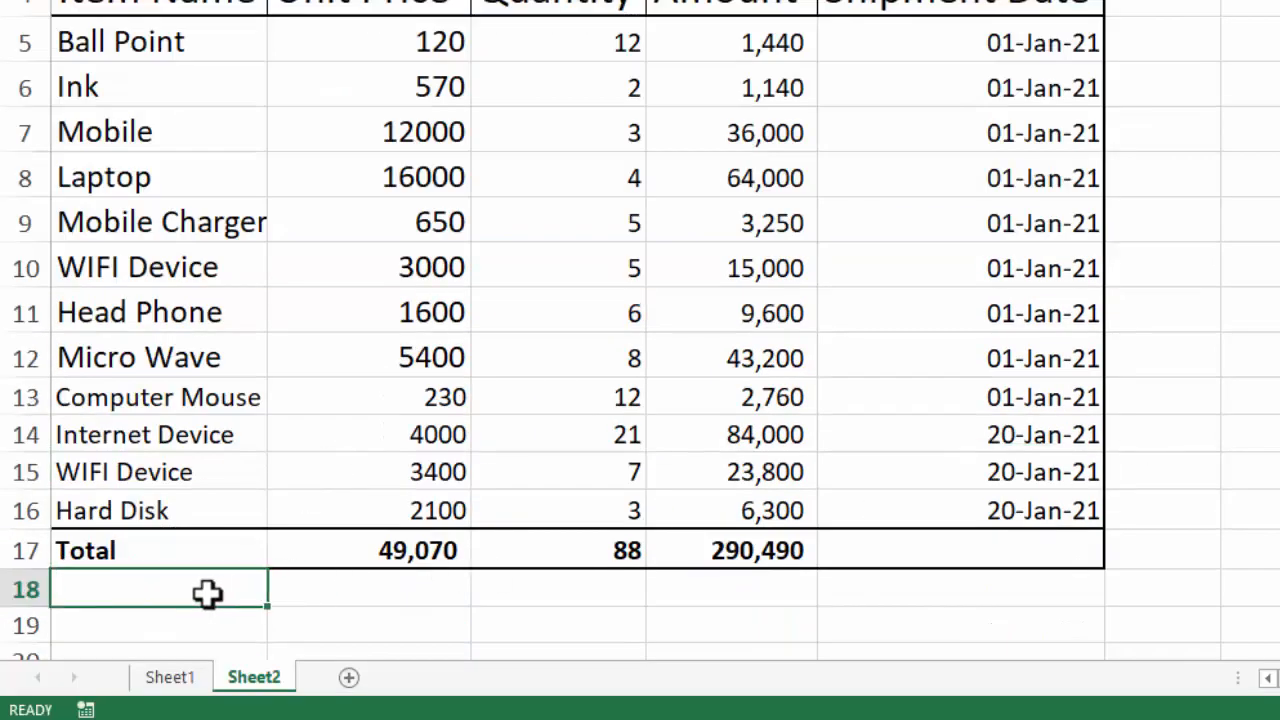
left_click_drag(209, 594, 907, 609)
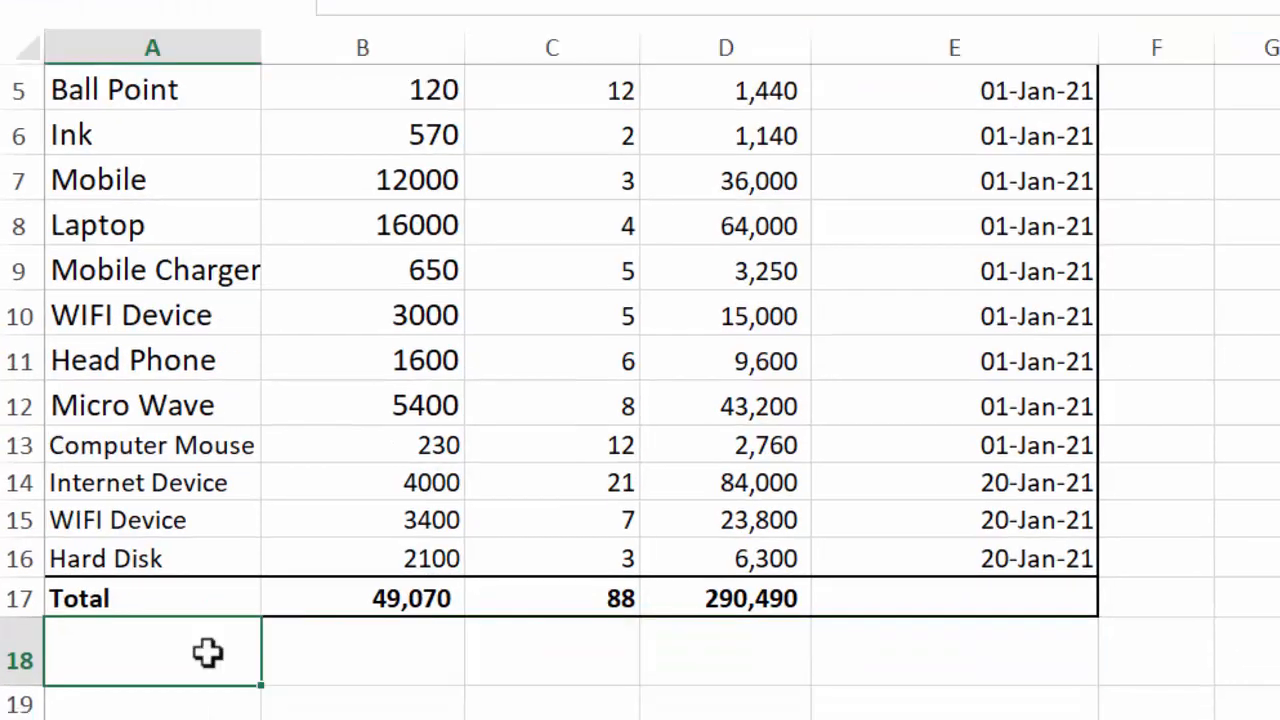
Step: Add a List data validation to A18 with the item names in A5:A16 as its source
left_click(627, 32)
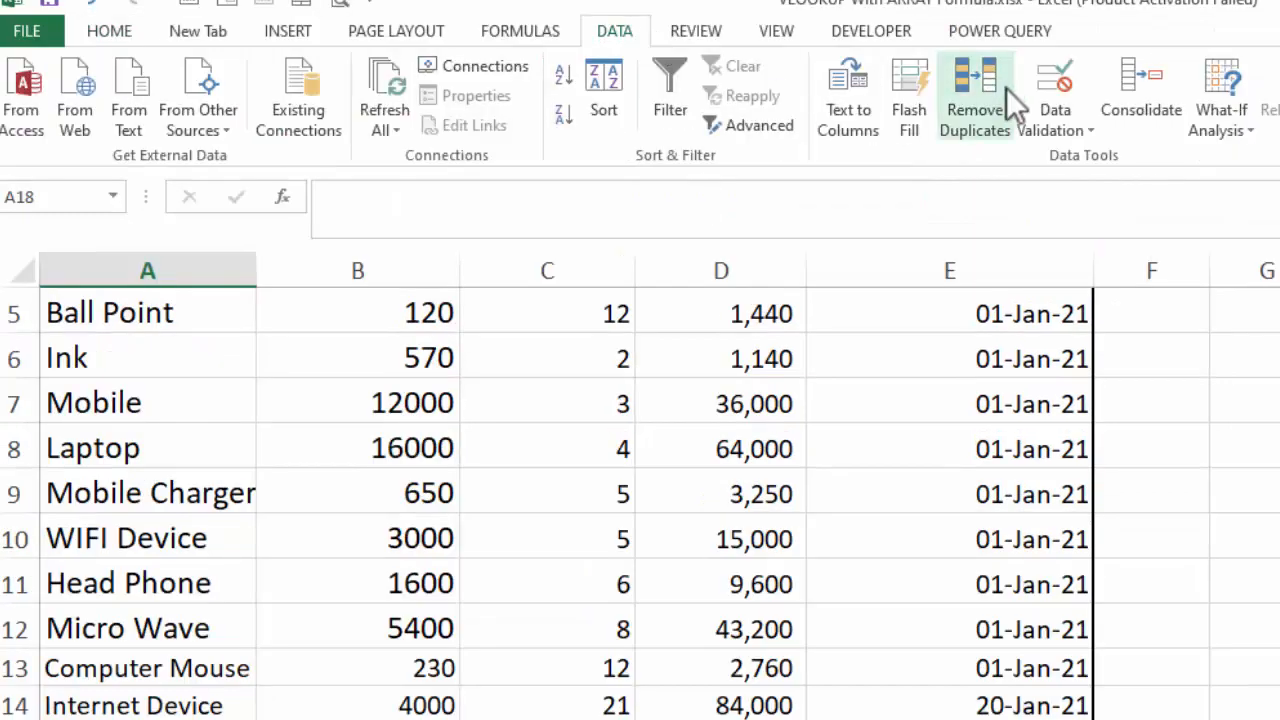
left_click(1047, 120)
left_click(1077, 161)
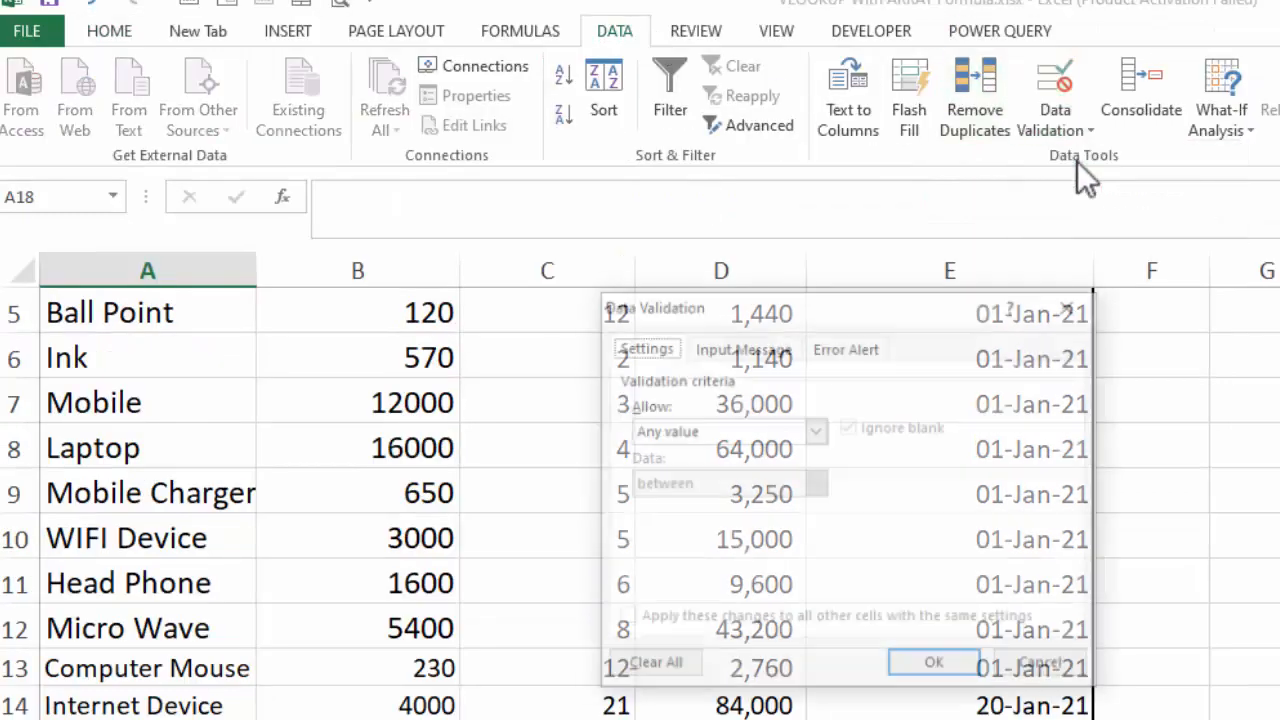
left_click(816, 431)
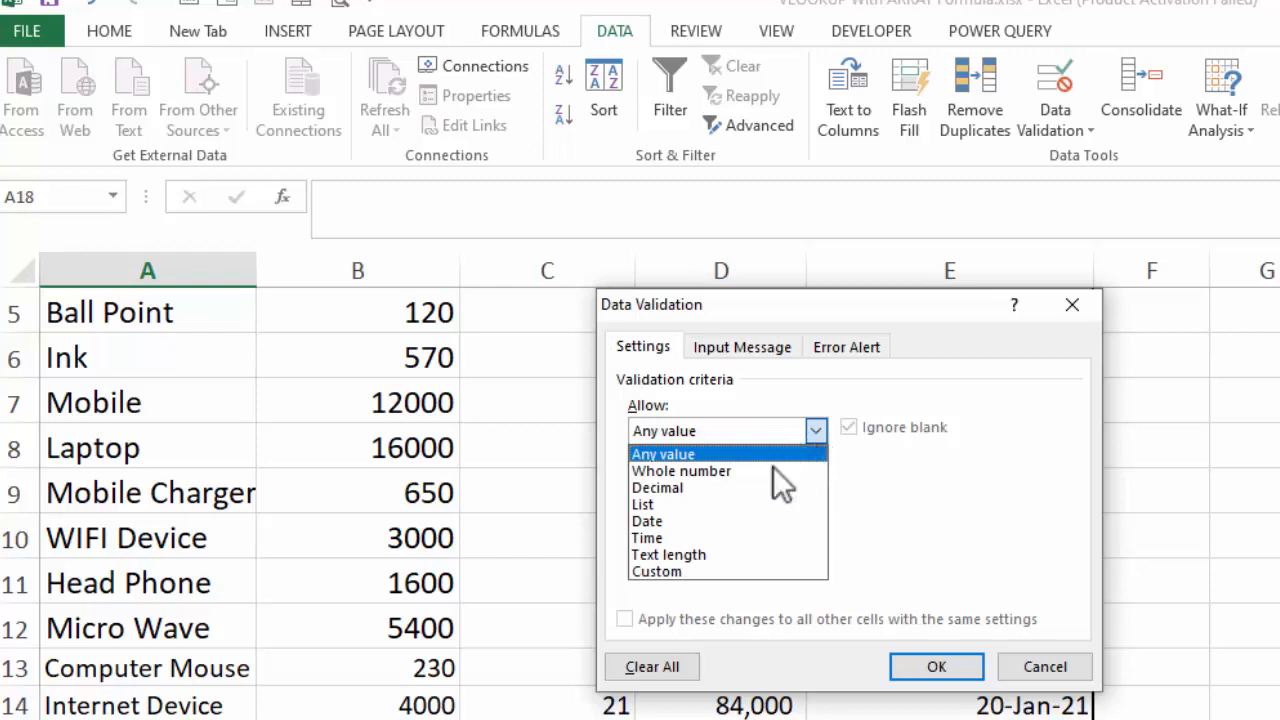
left_click(735, 505)
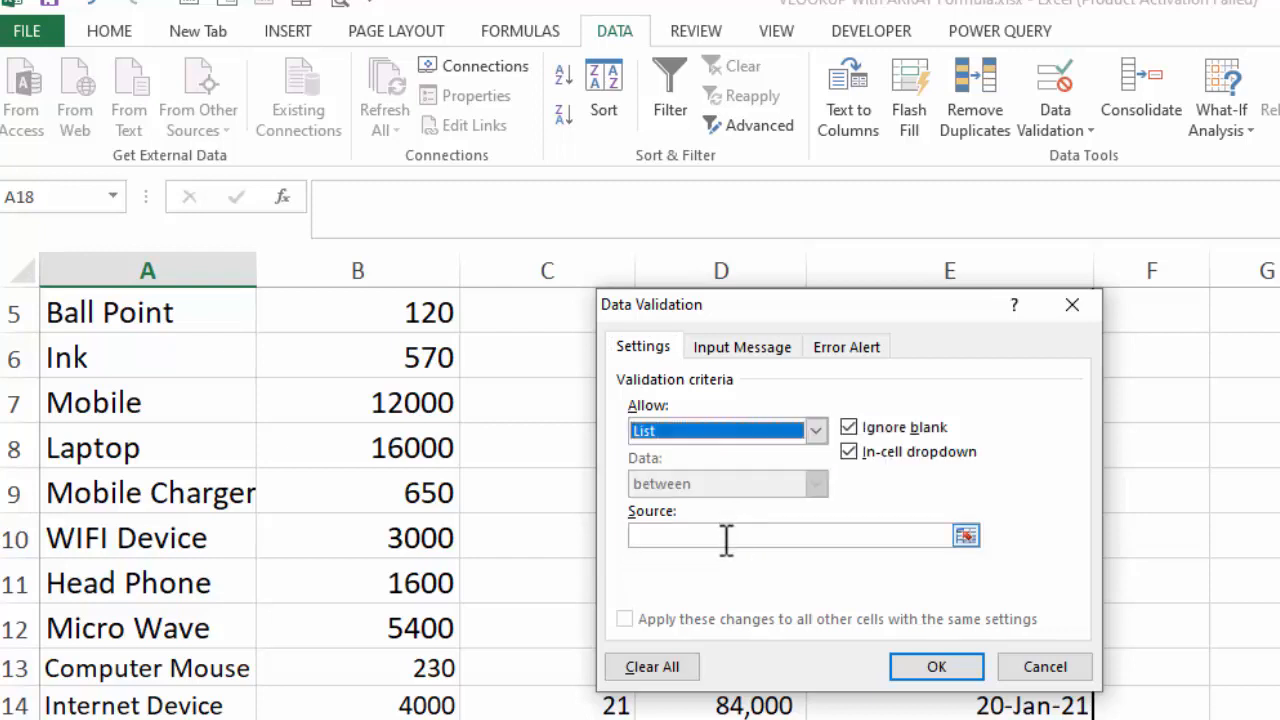
left_click(727, 537)
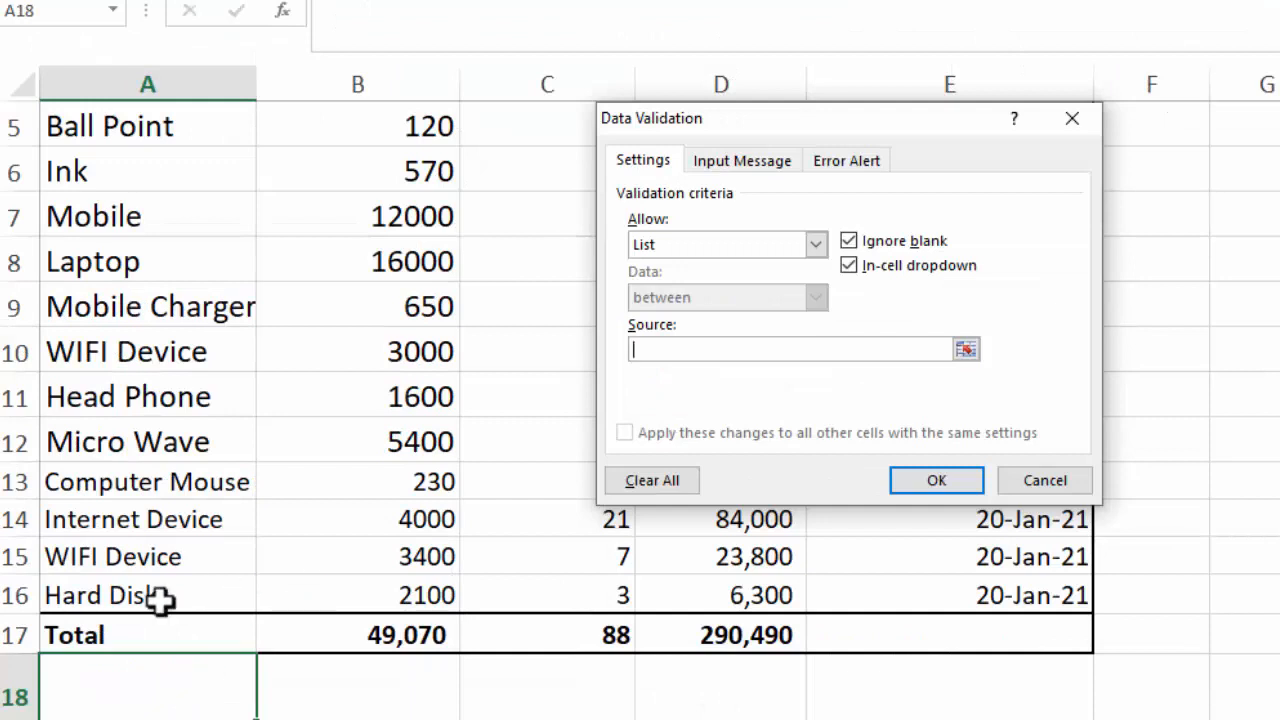
left_click_drag(163, 600, 150, 224)
left_click(926, 489)
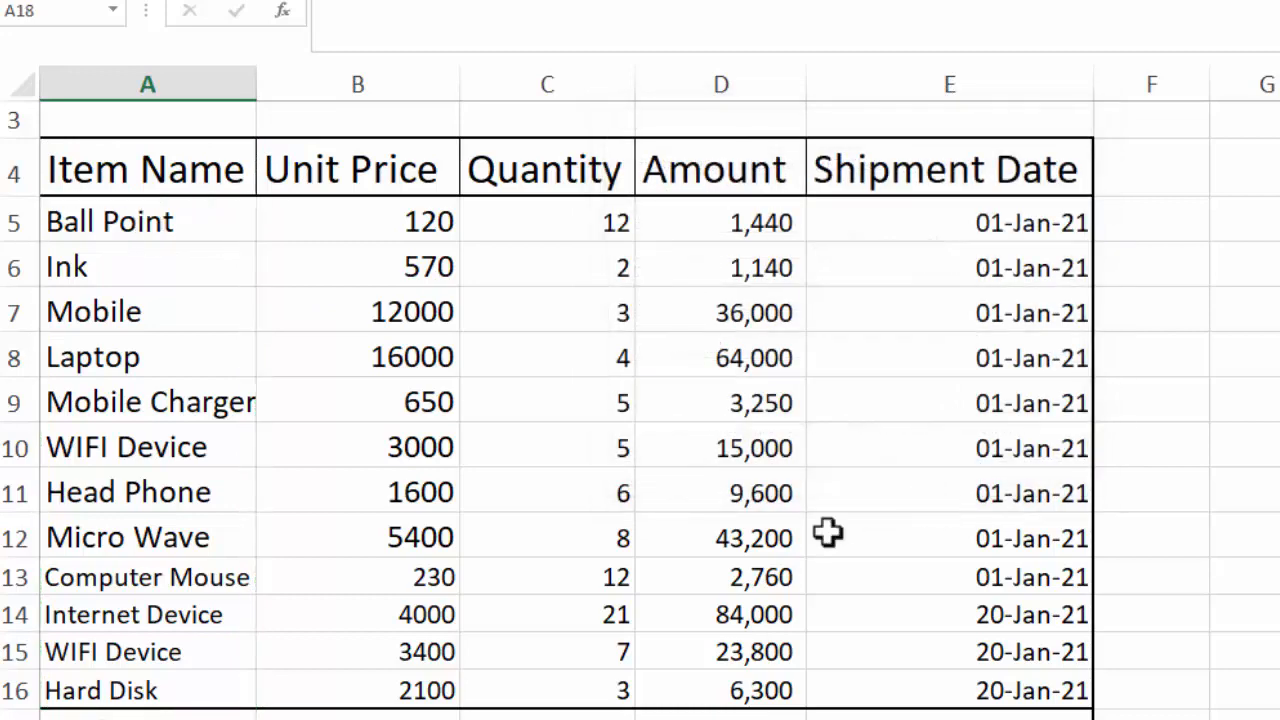
Step: Check the items offered by the drop-down list in A18 without picking one
left_click(274, 683)
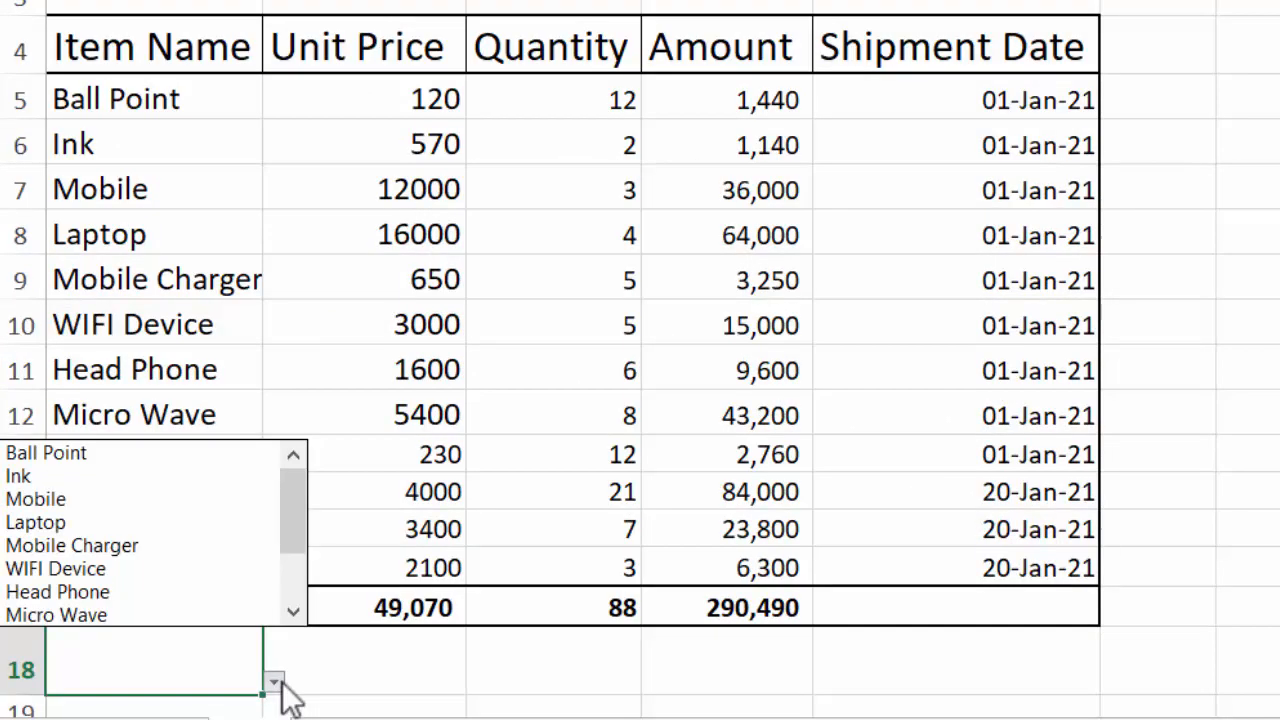
left_click(293, 583)
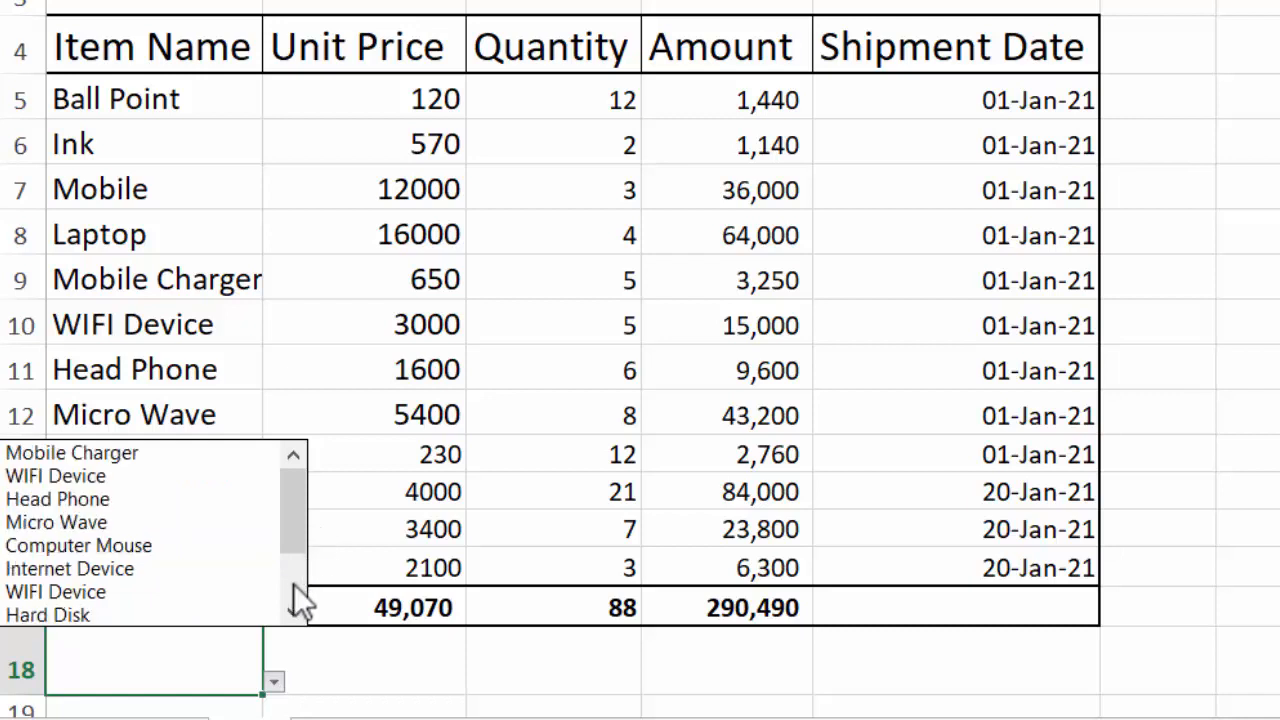
left_click(358, 655)
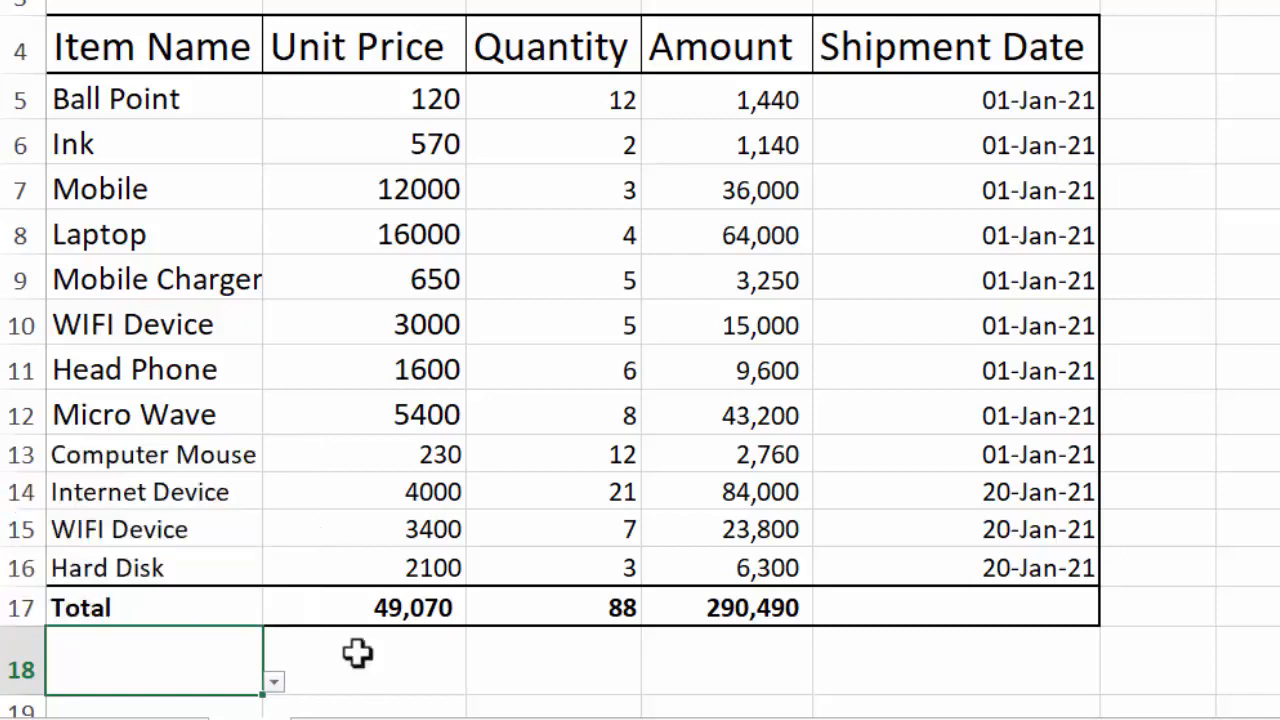
Step: Begin a VLOOKUP formula in B18 with A18 as the lookup value and A5:E16 as the table array
left_click(358, 653)
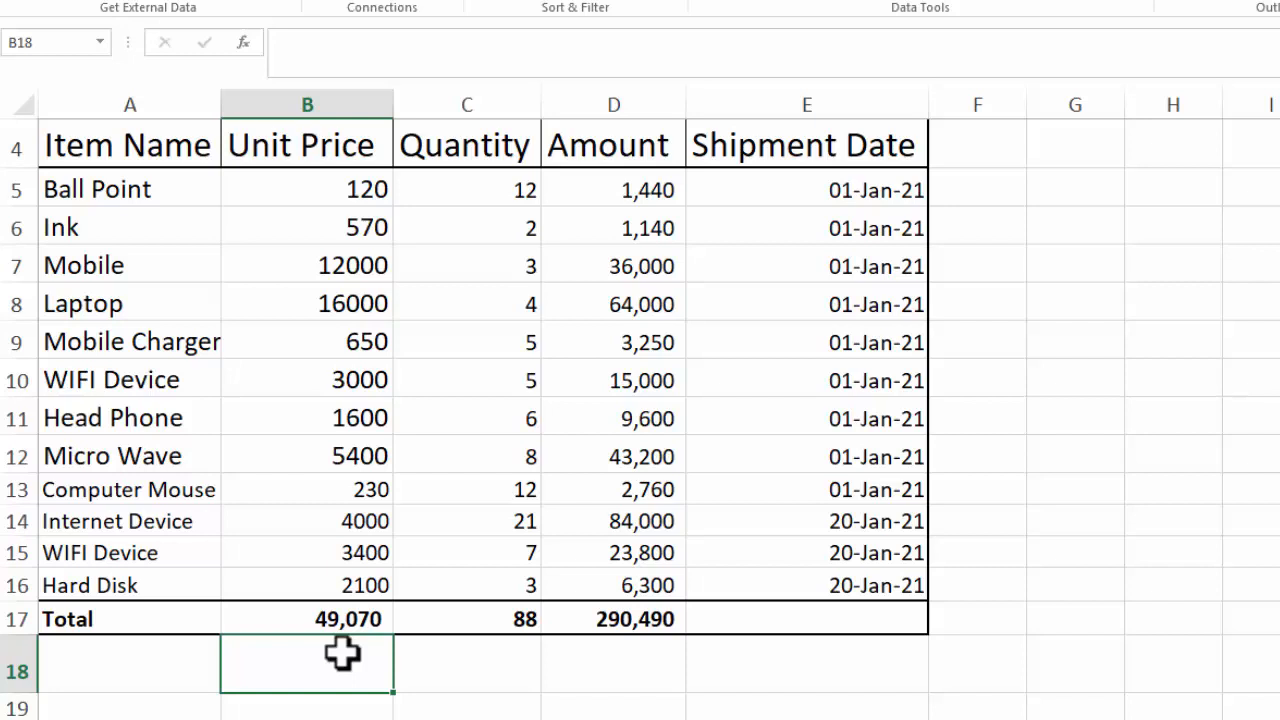
type("=VLOO")
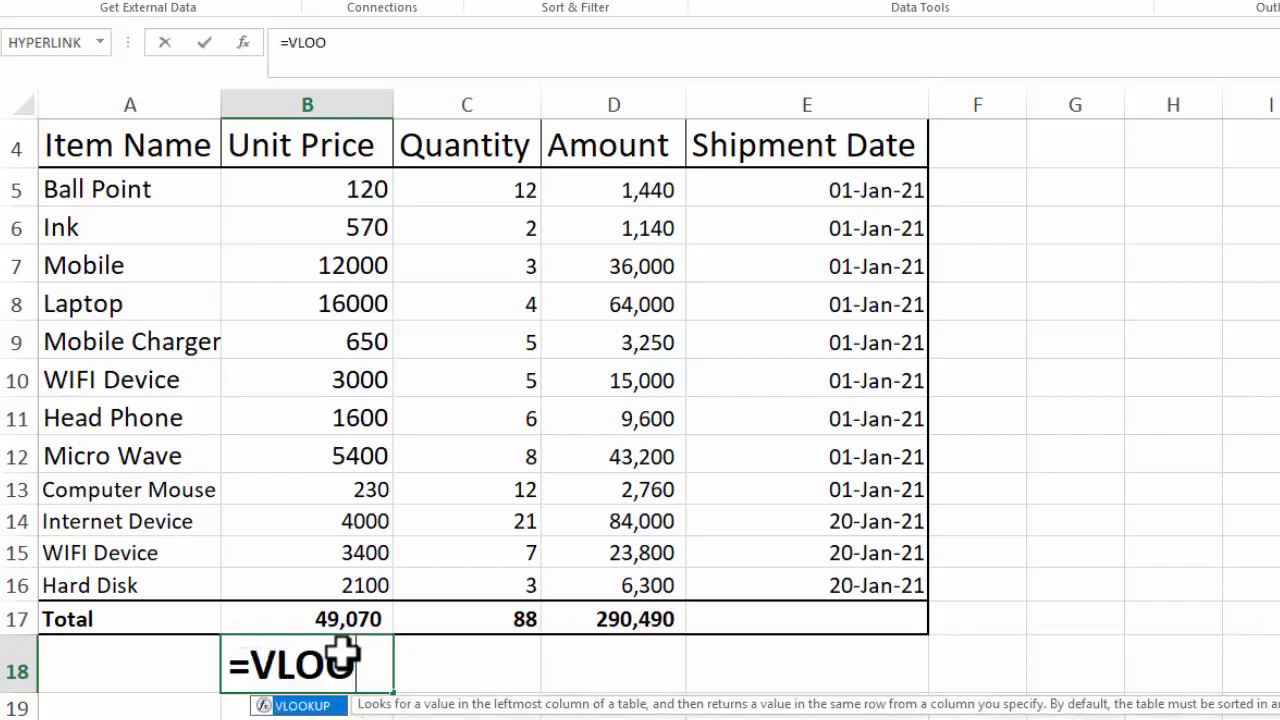
key("Escape")
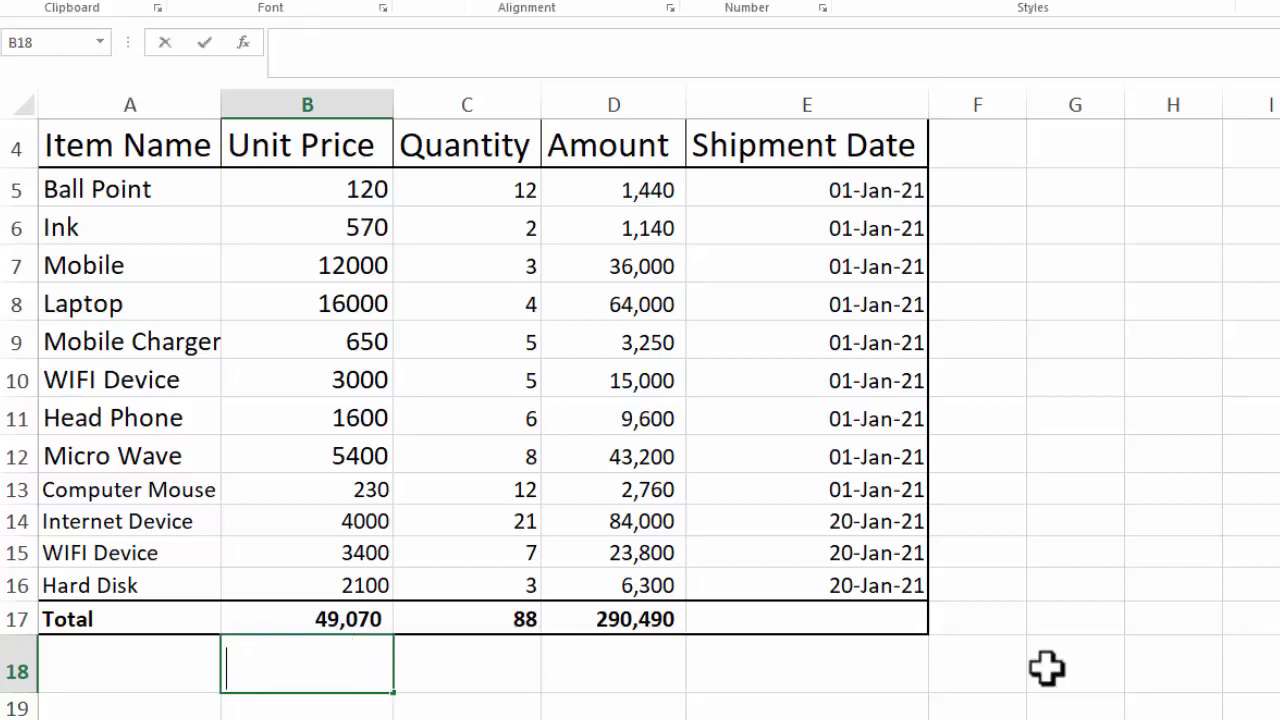
type("=VLOOKUP(")
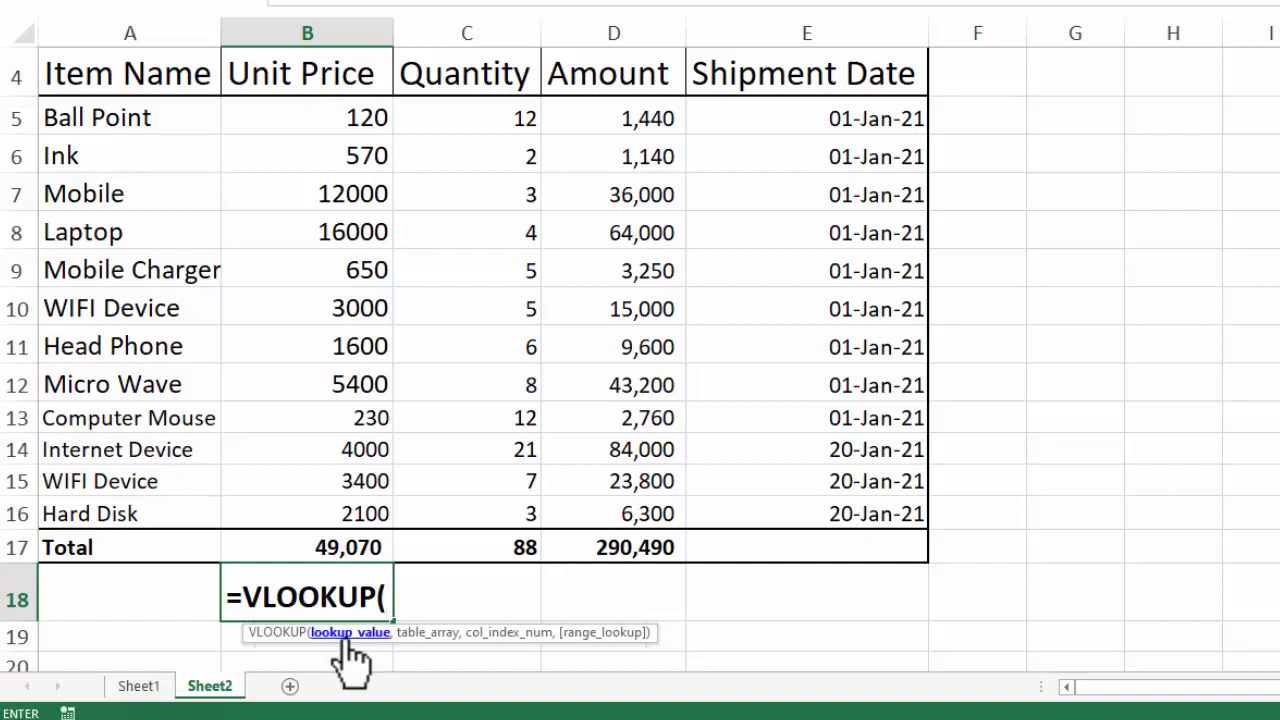
left_click(151, 597)
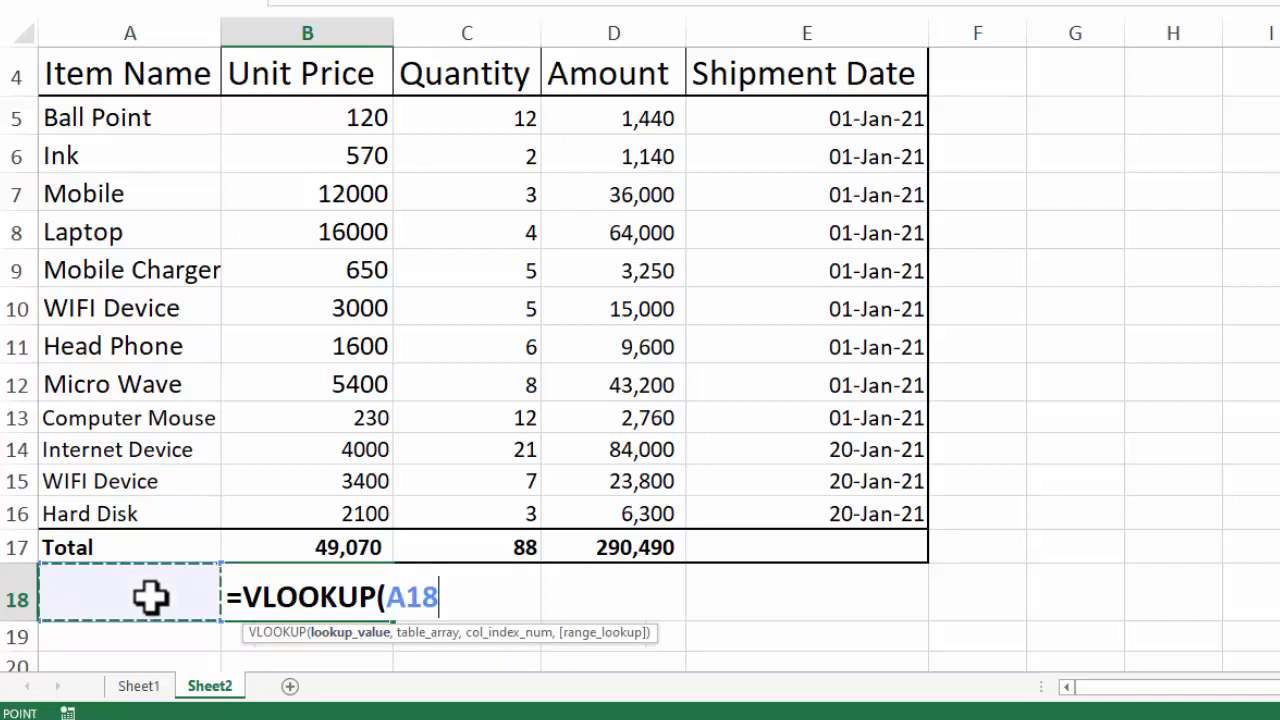
type(",")
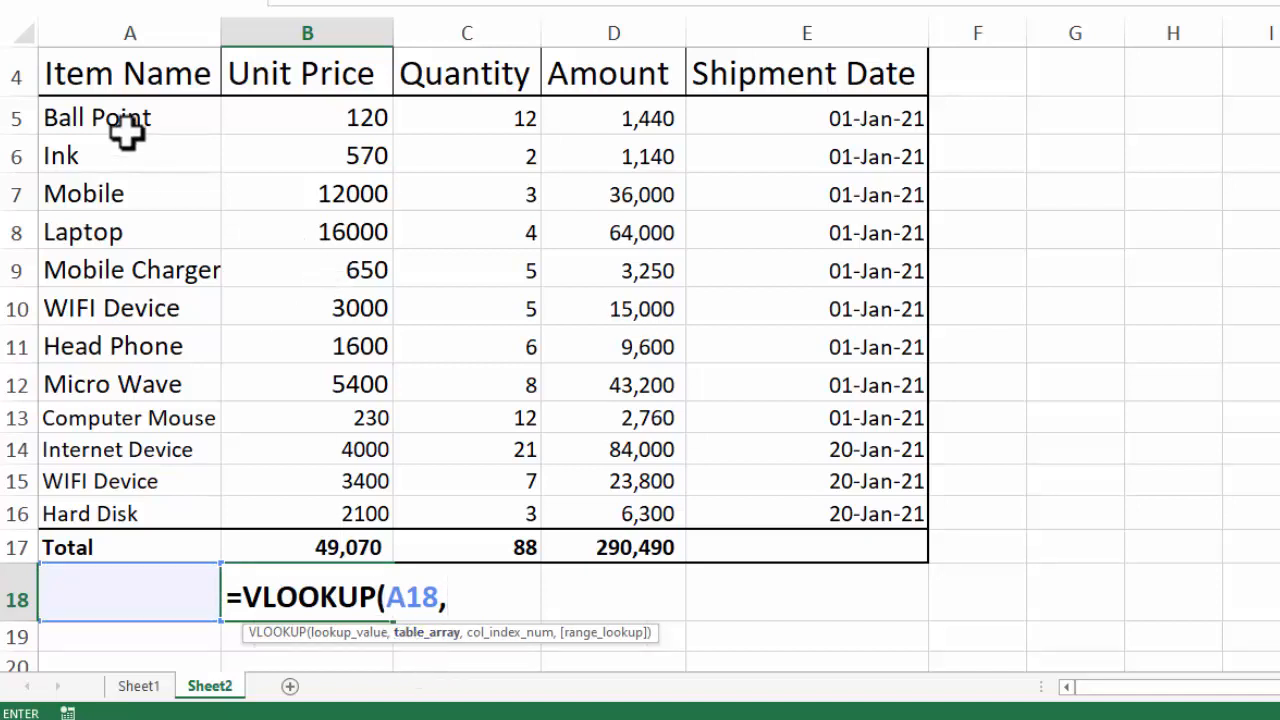
left_click_drag(105, 118, 750, 500)
Step: Complete the B18 VLOOKUP with column indexes {2,3,4,5} and FALSE for an exact match, and enter it
type(",{2")
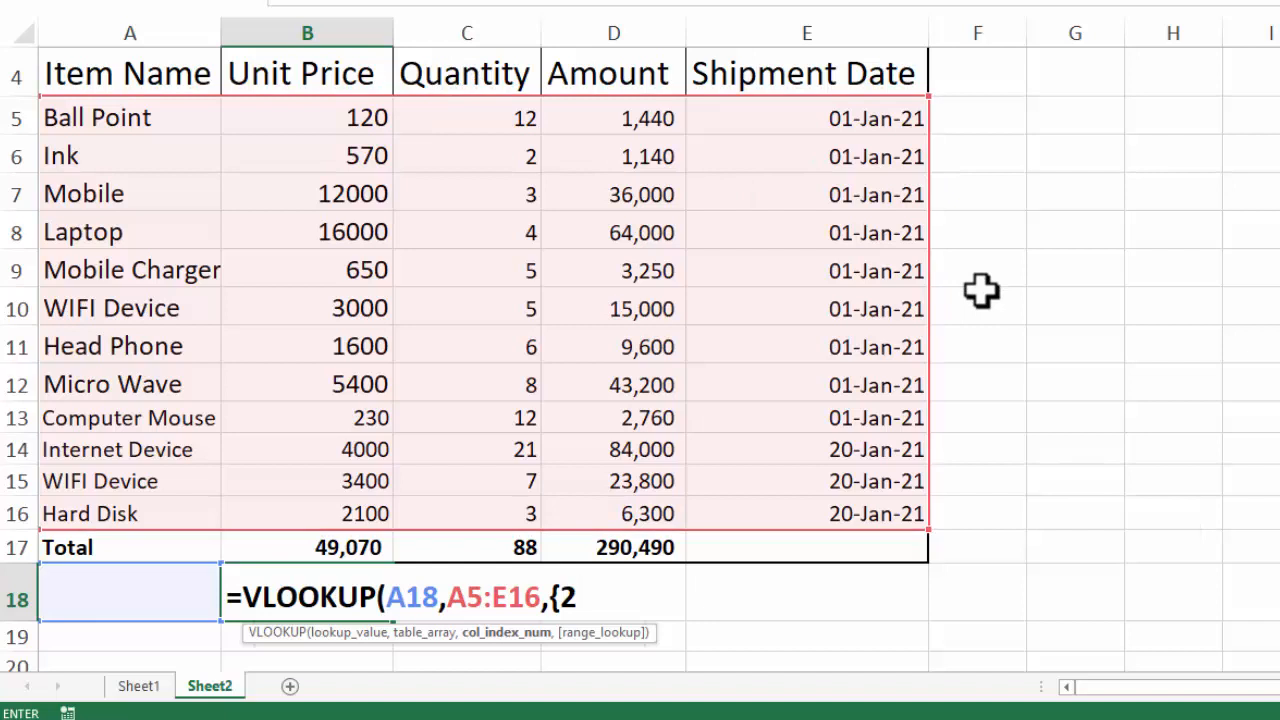
type(",3,4,5")
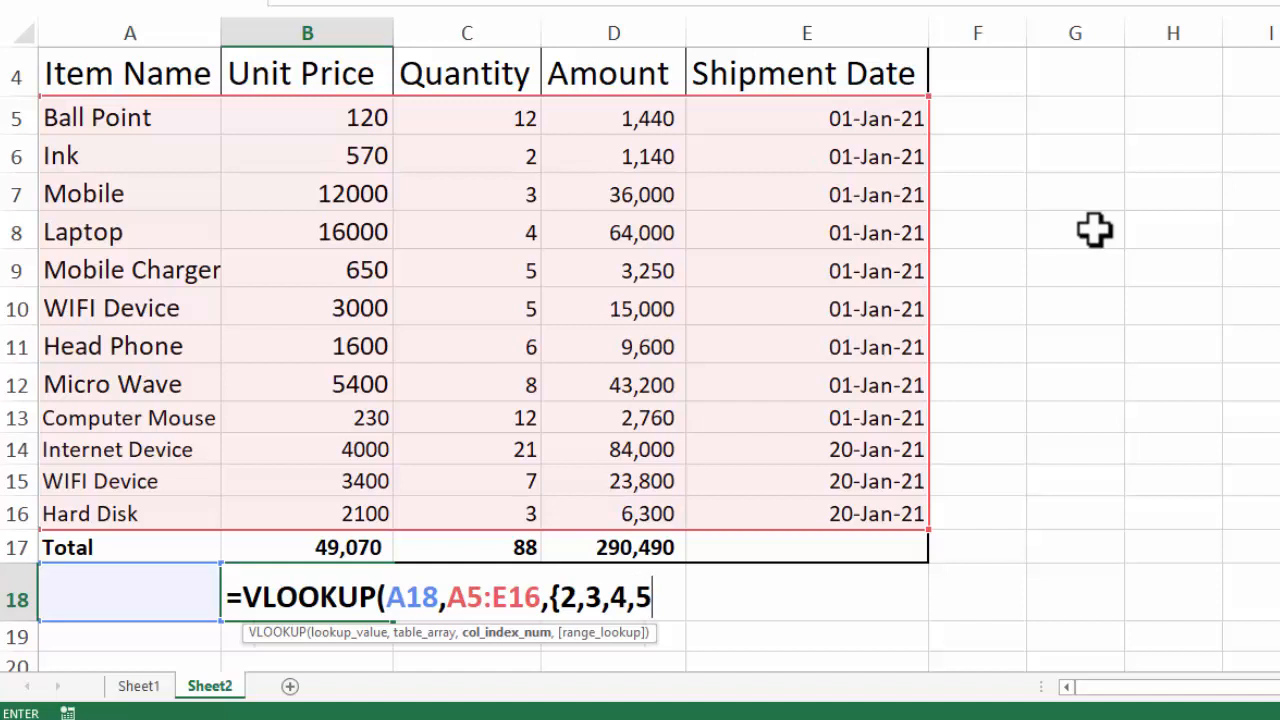
type(",")
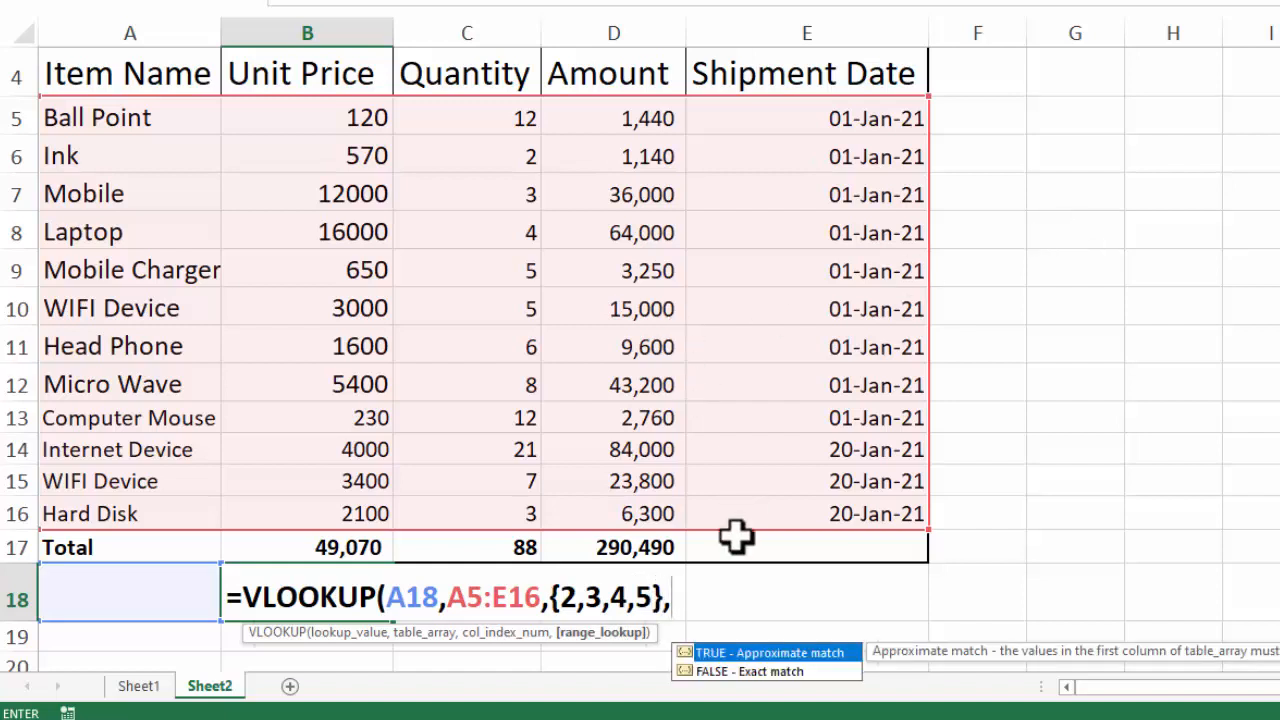
double_click(745, 671)
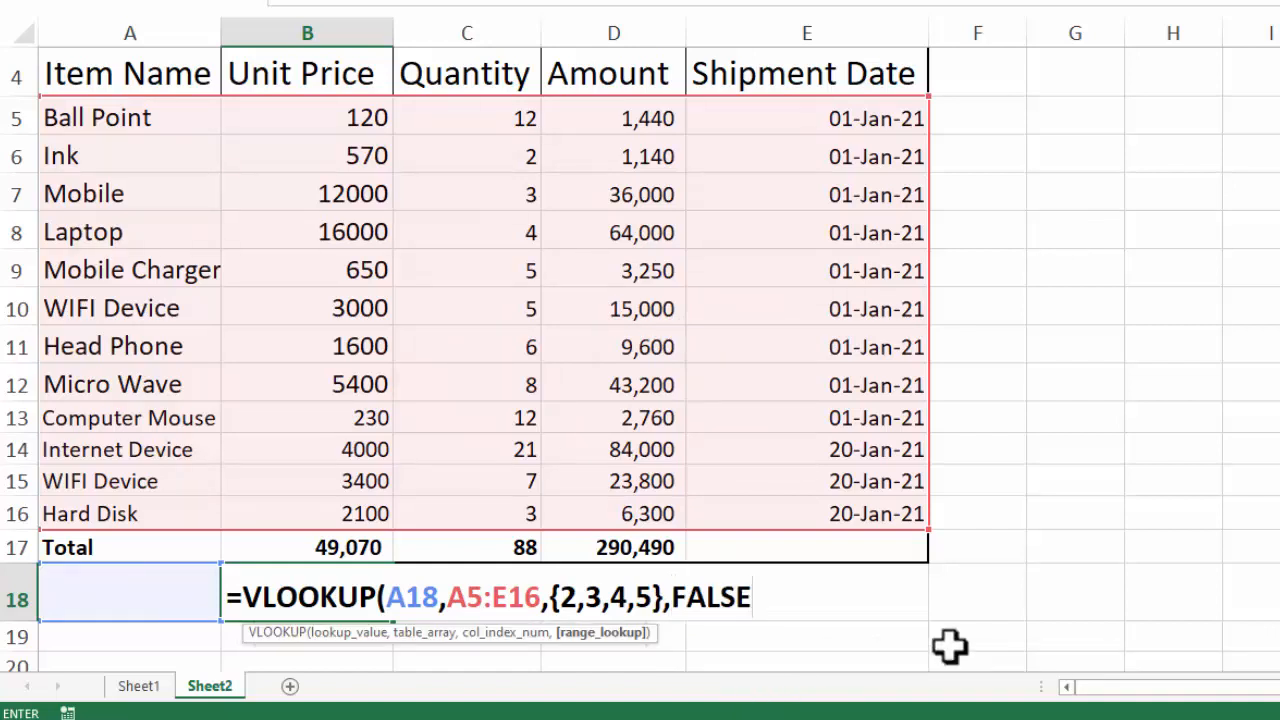
type(")")
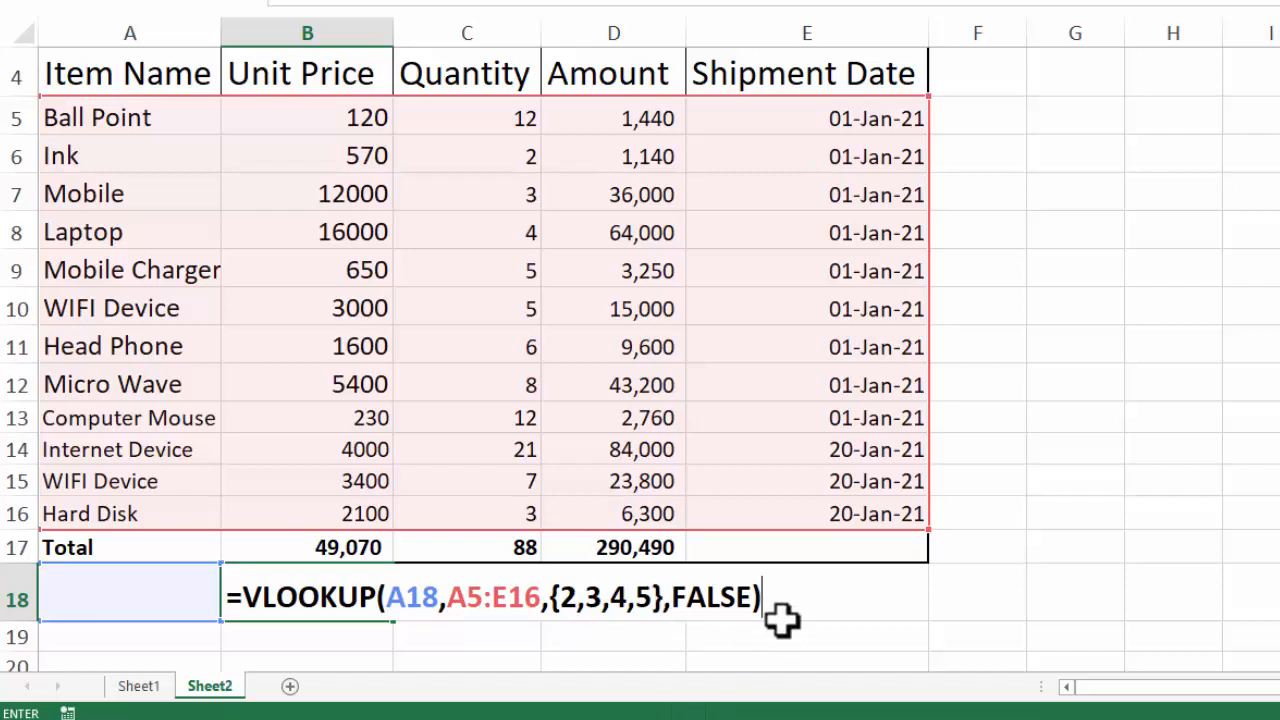
key("Return")
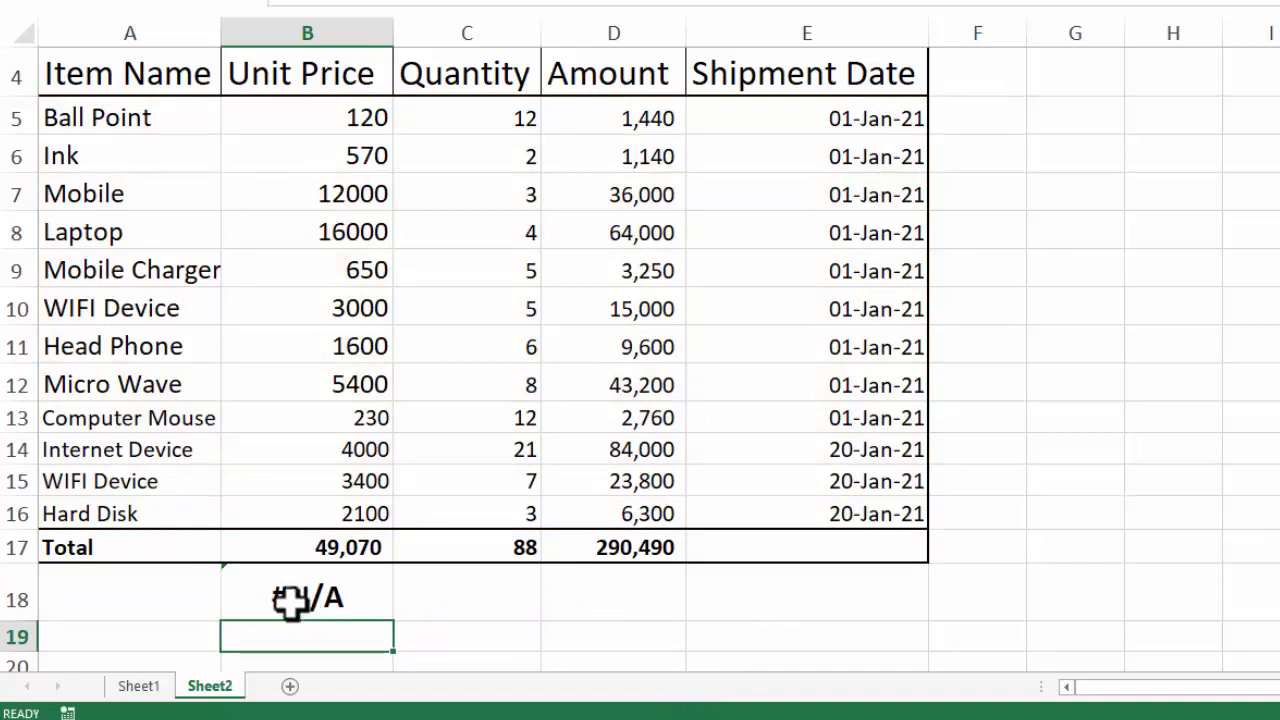
Step: Choose Head Phone from the item drop-down list in A18
left_click(183, 592)
left_click(230, 610)
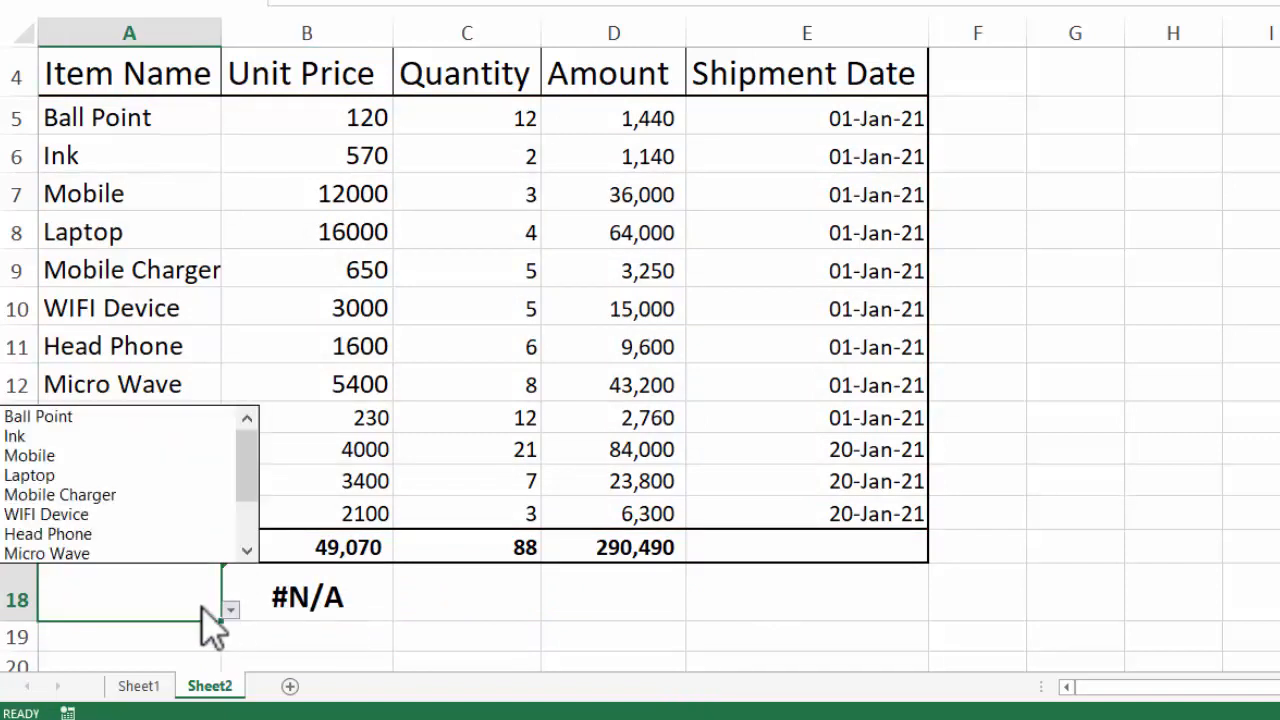
left_click(90, 532)
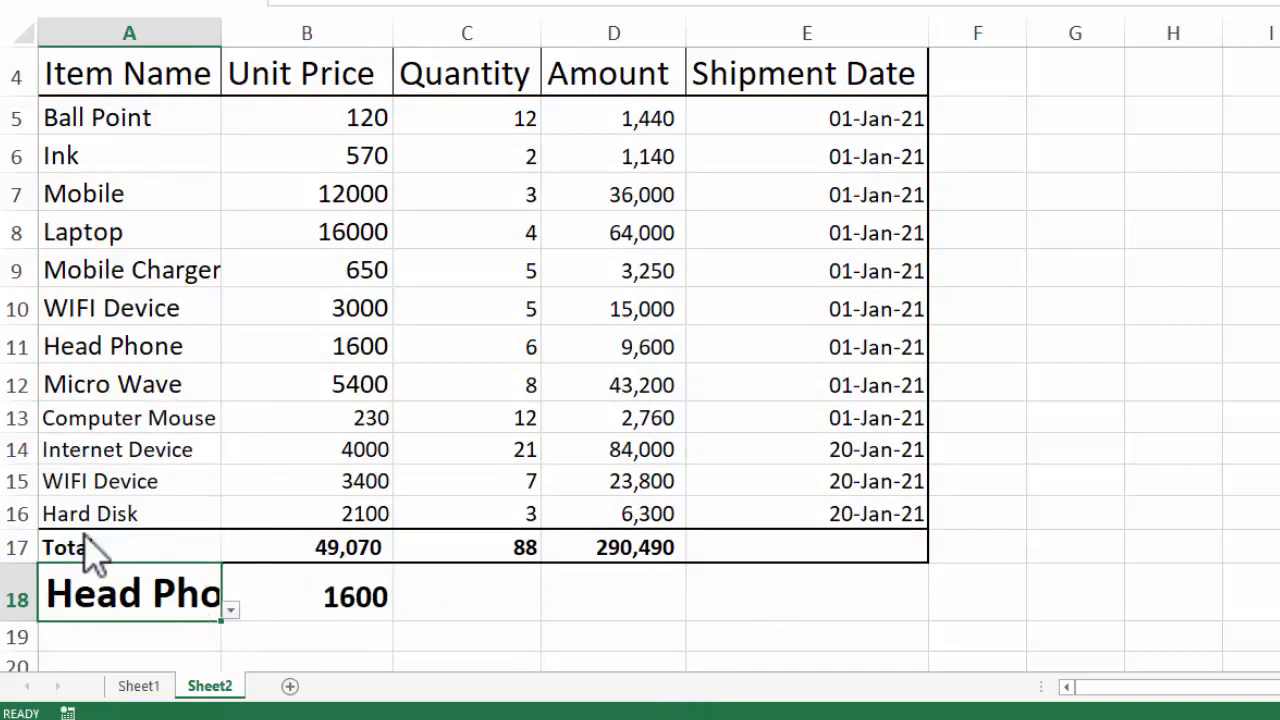
Step: Fill the VLOOKUP formula from B18 across to E18
left_click(310, 594)
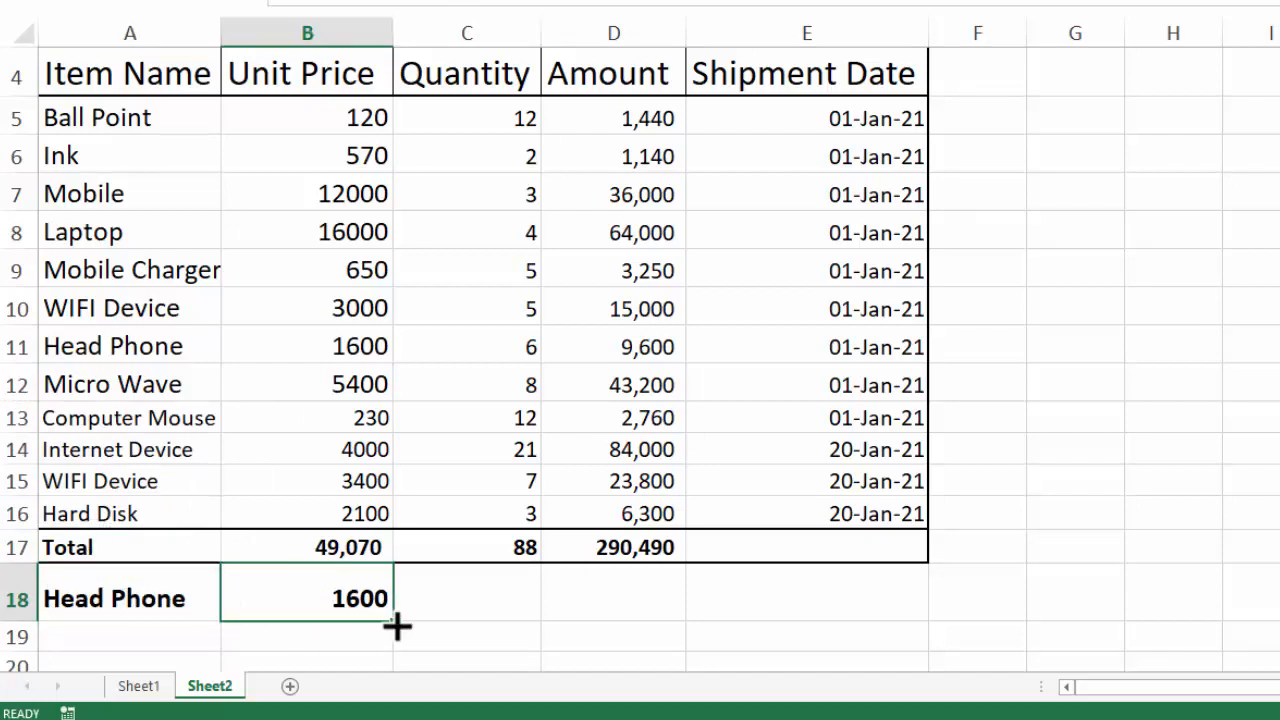
left_click_drag(396, 626, 876, 607)
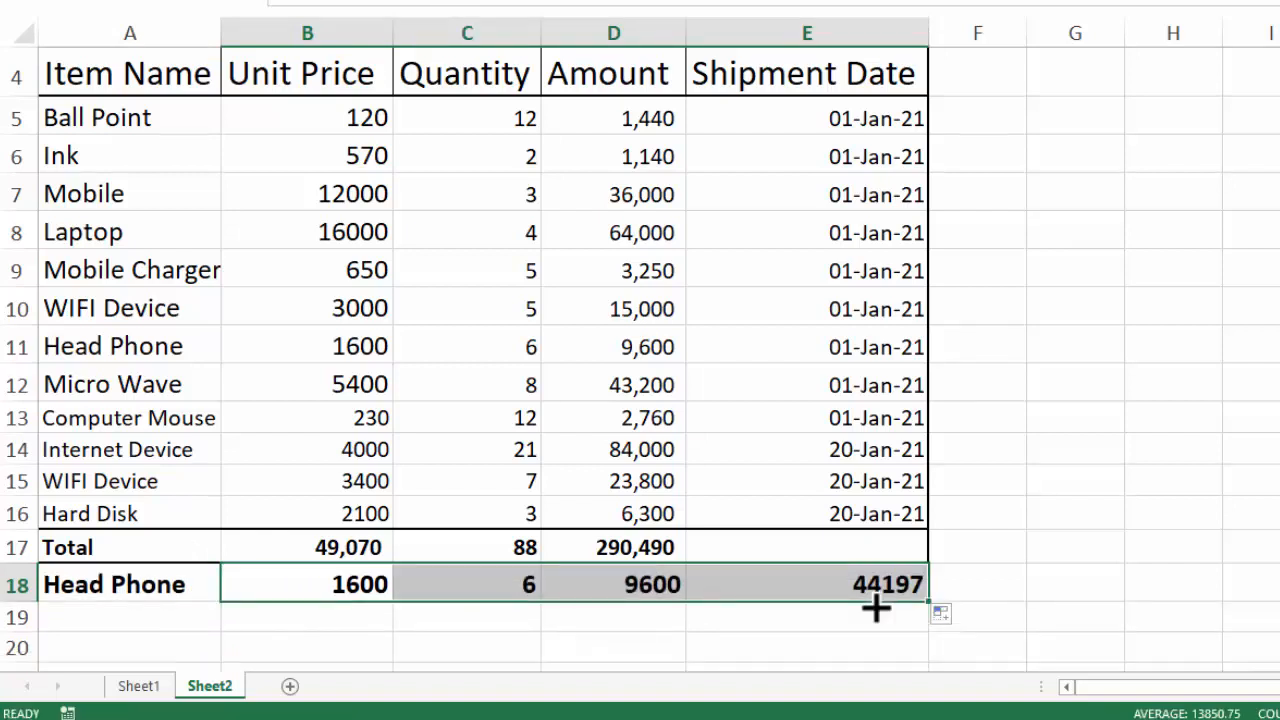
left_click(1260, 557)
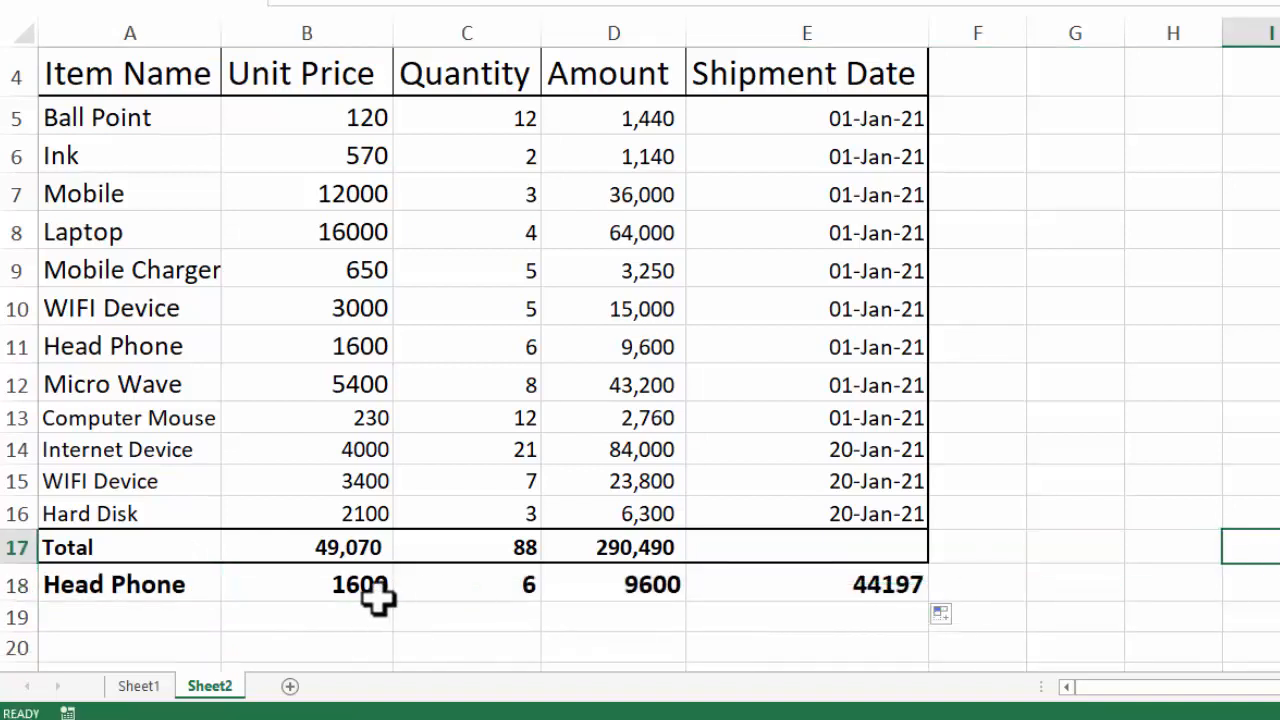
Step: Apply All Borders to the lookup row A18:E18 and surround it with a Thick Box Border
left_click_drag(150, 592, 880, 585)
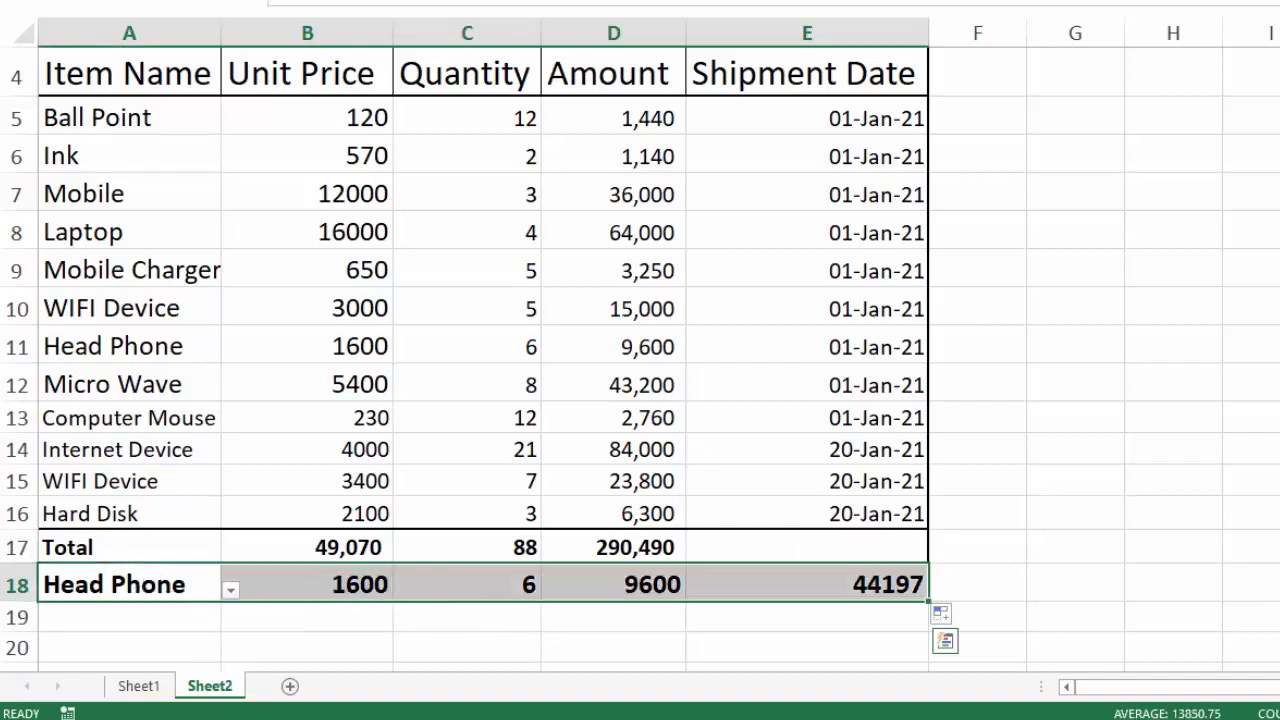
left_click(286, 3)
left_click(288, 2)
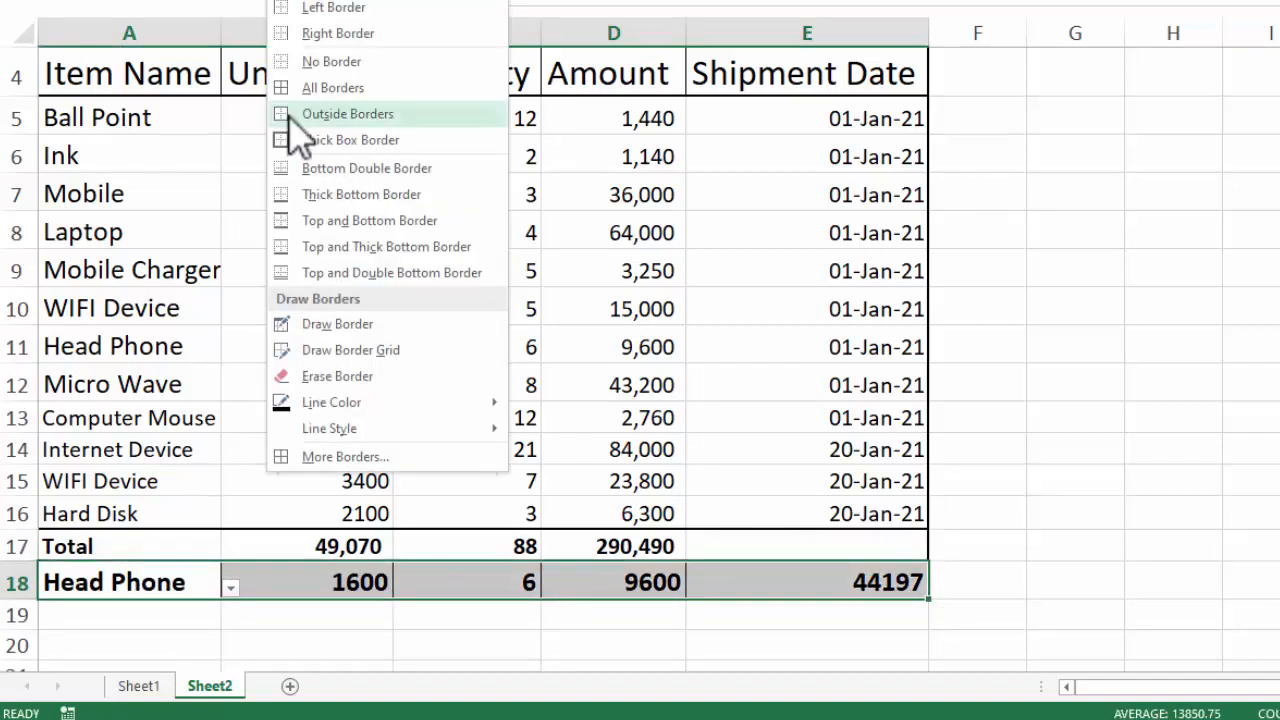
left_click(294, 142)
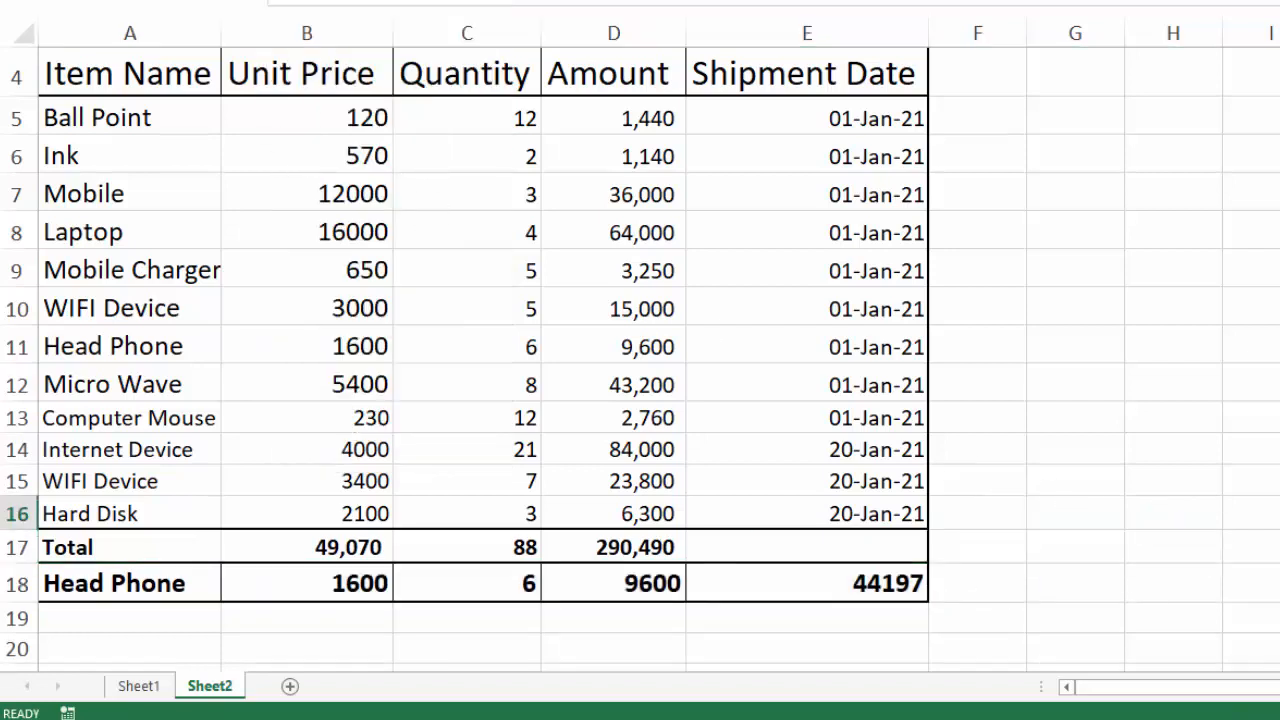
Step: Choose WIFI Device from the item drop-down list in A18
left_click(192, 590)
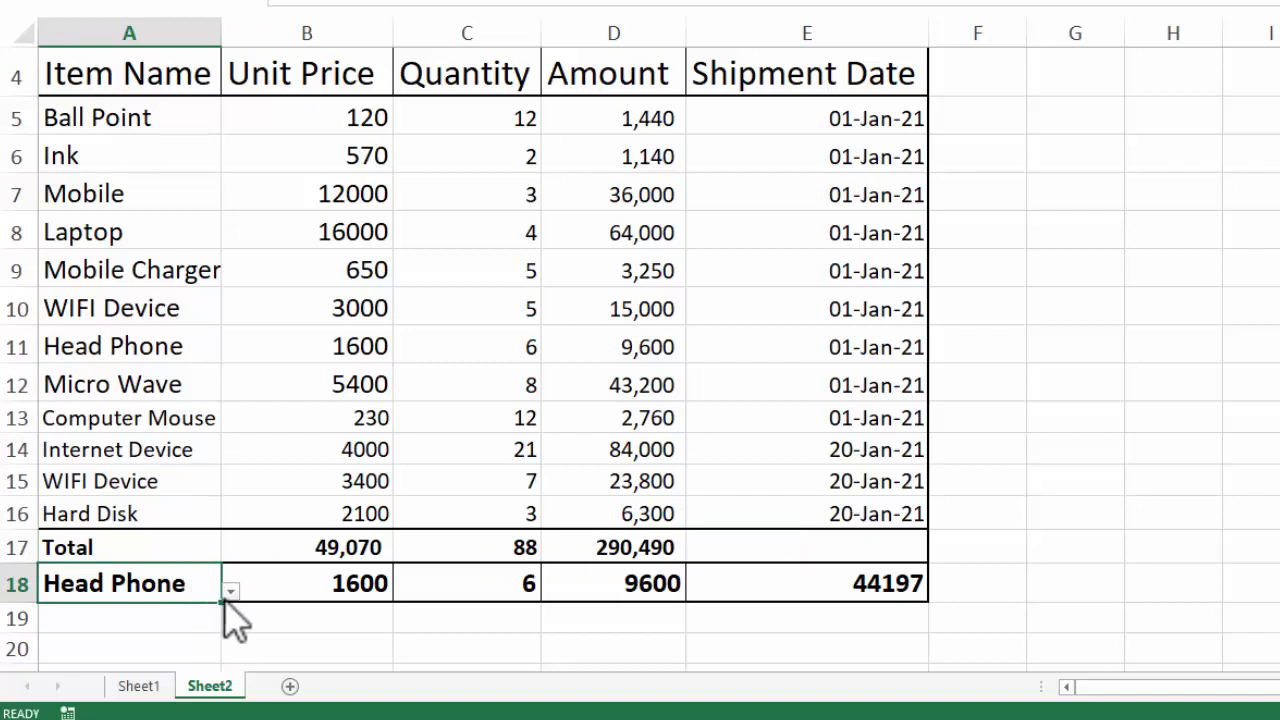
left_click(230, 590)
left_click(128, 540)
Step: Format the shipment date in E18 as a Short Date, then switch it to the 01-Jan-21 date style
left_click(802, 590)
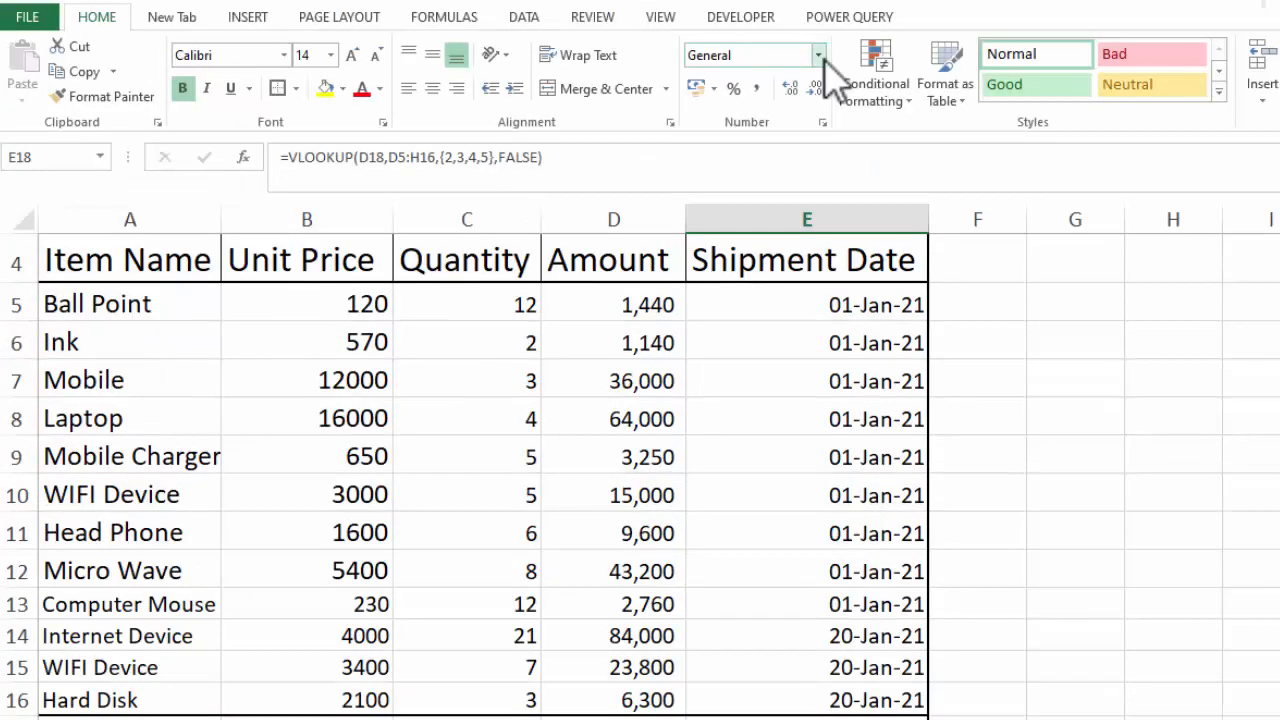
left_click(819, 54)
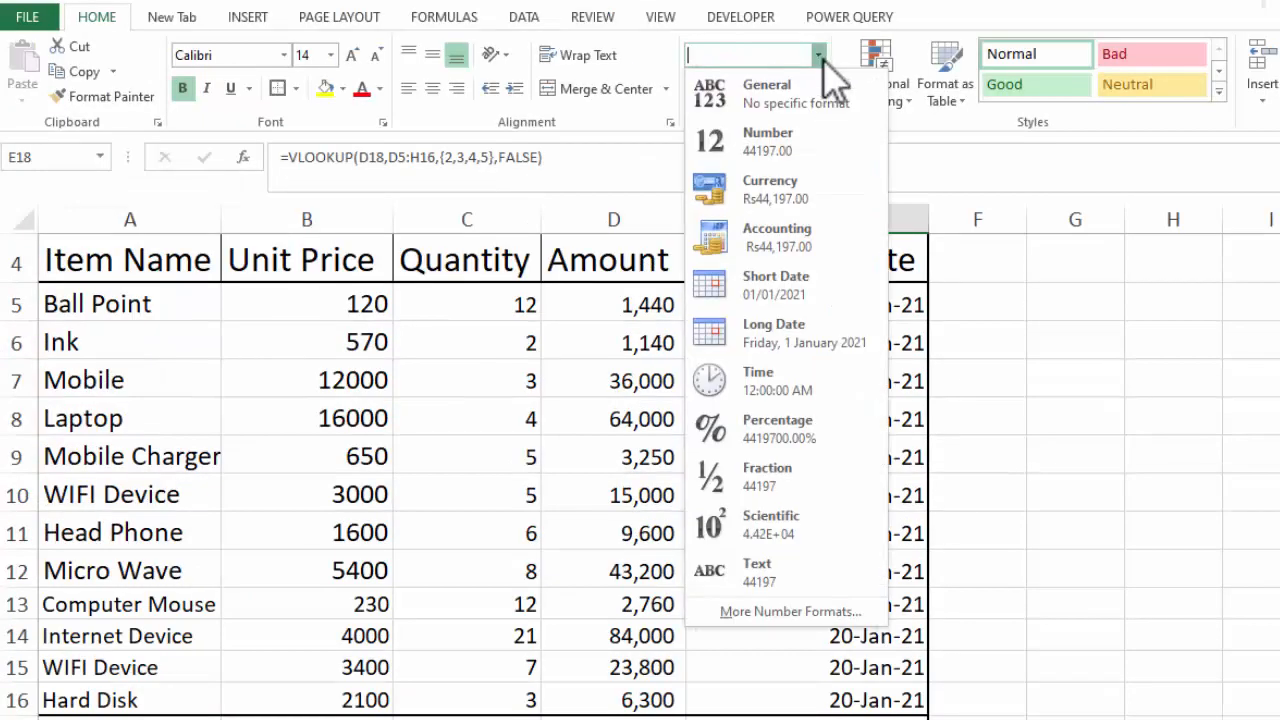
left_click(775, 290)
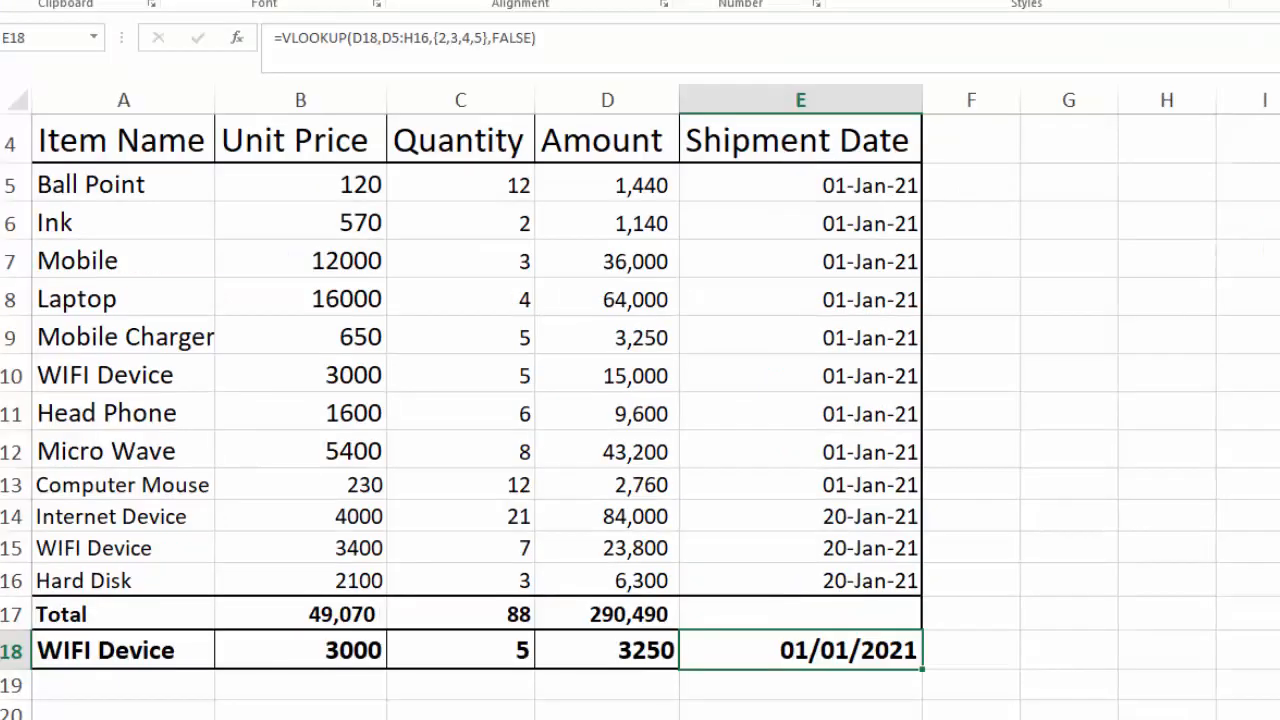
key("ctrl+shift+3")
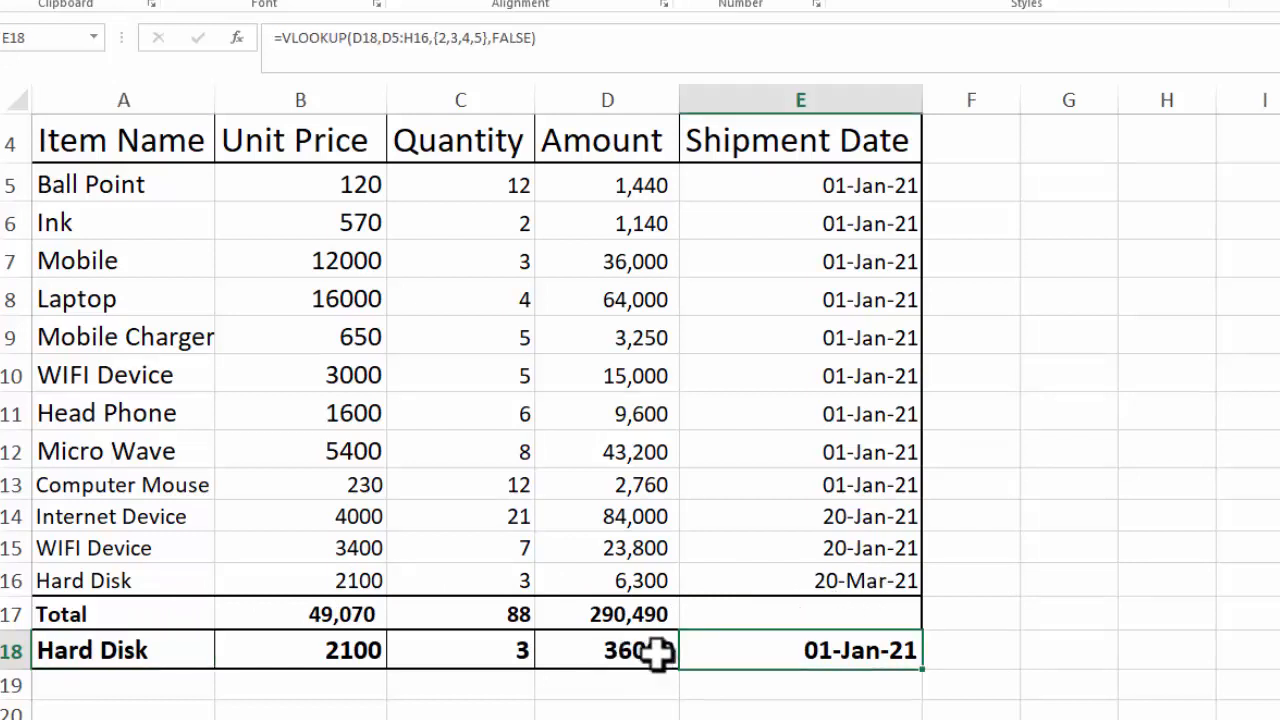
Step: Examine the VLOOKUP formulas in D18 and B18 and compare their lookup values and table ranges
left_click(657, 651)
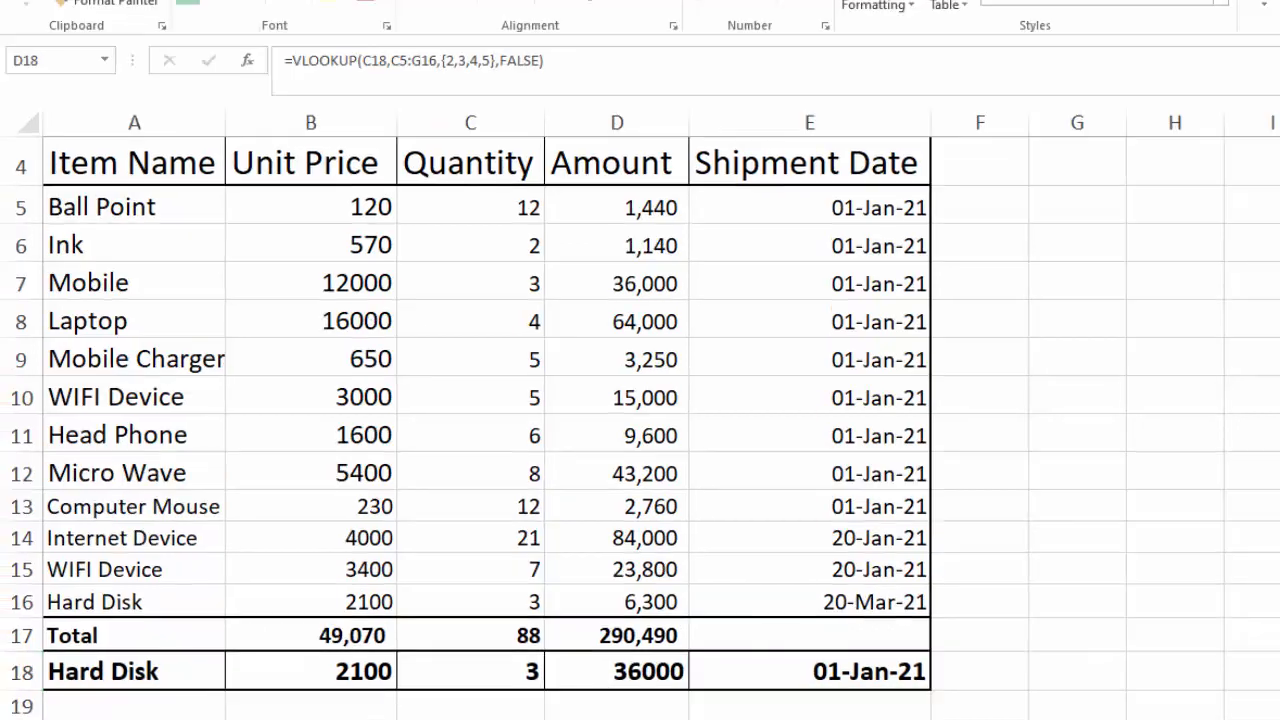
double_click(345, 672)
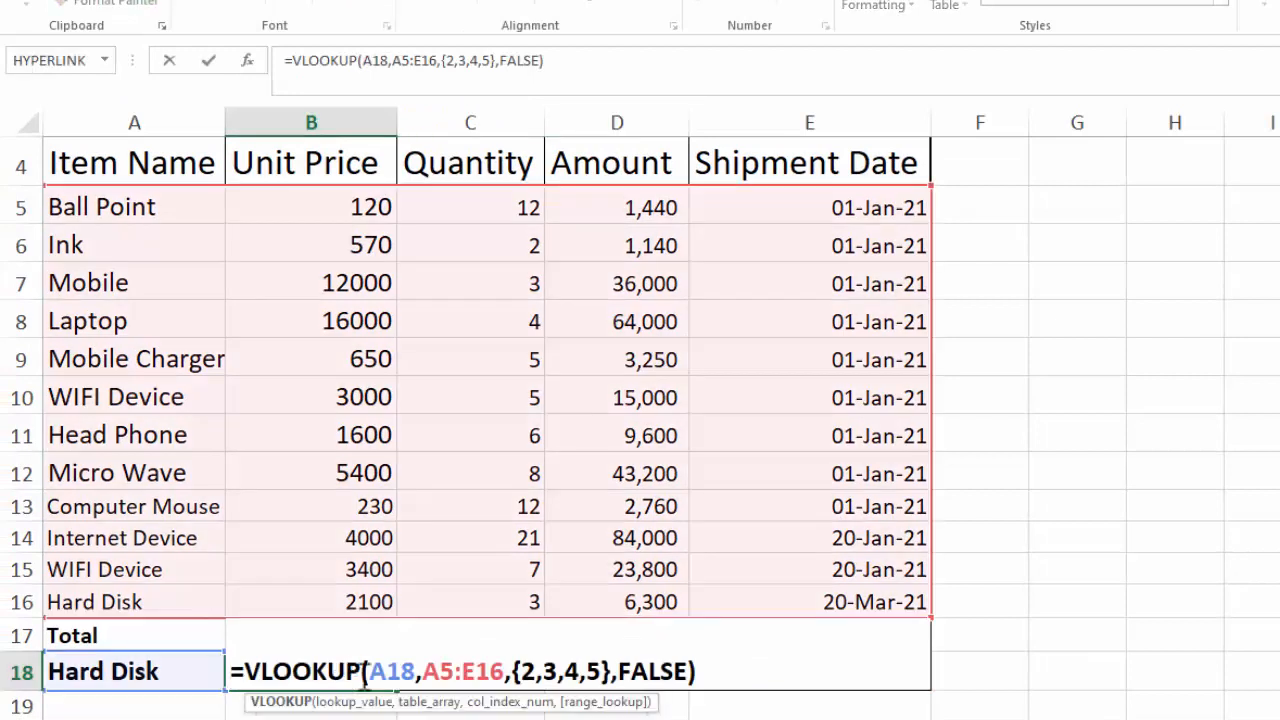
key("ctrl+Return")
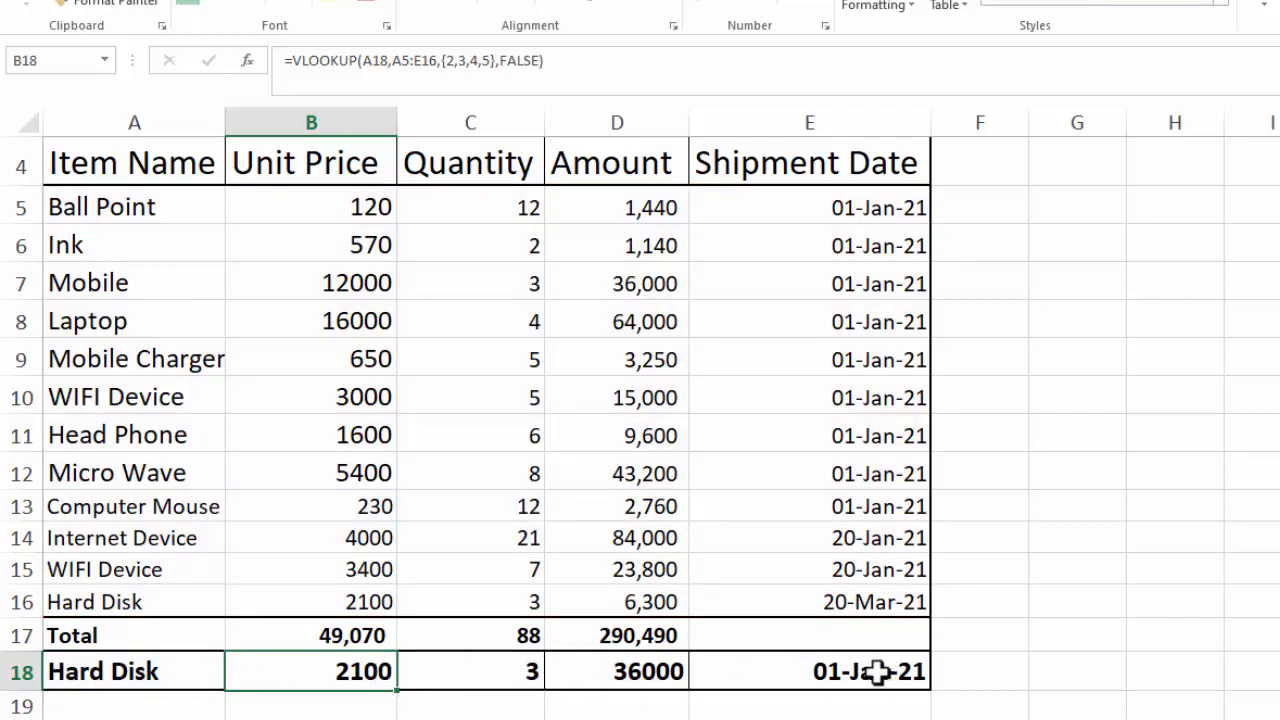
Step: Re-enter the VLOOKUP formula in B18 as an array formula
double_click(341, 677)
left_click(697, 670)
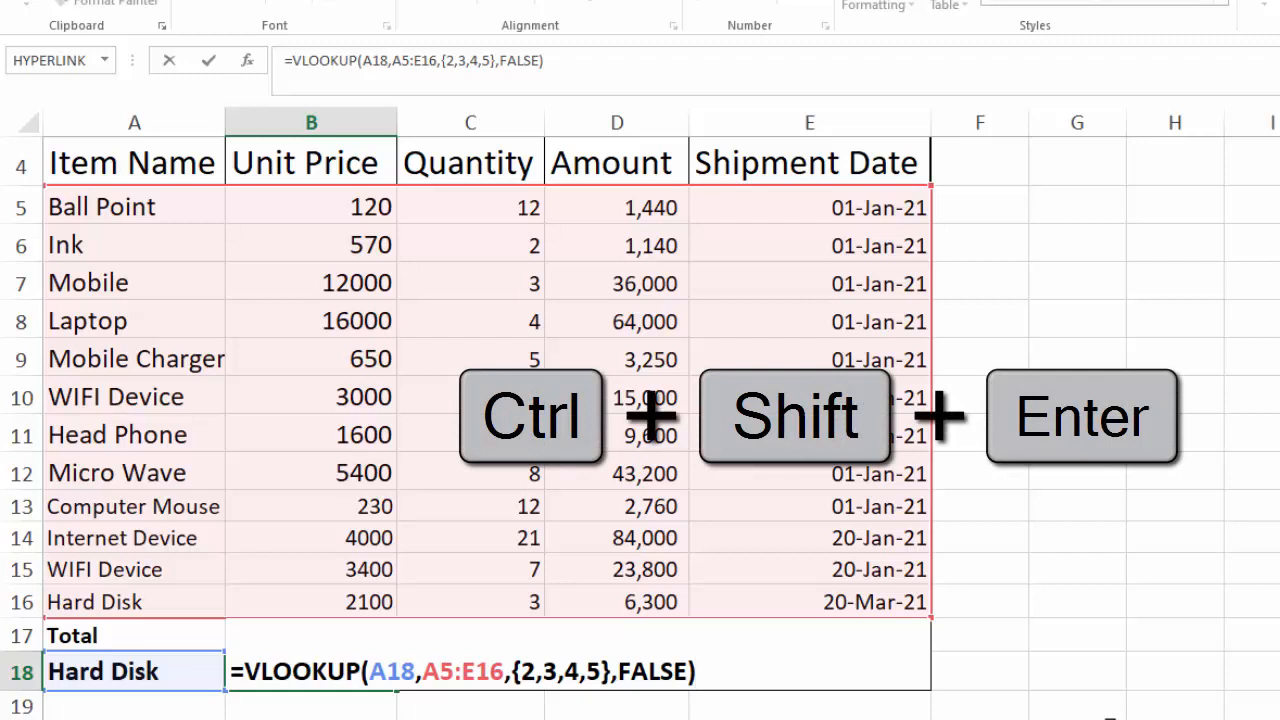
key("ctrl+shift+Return")
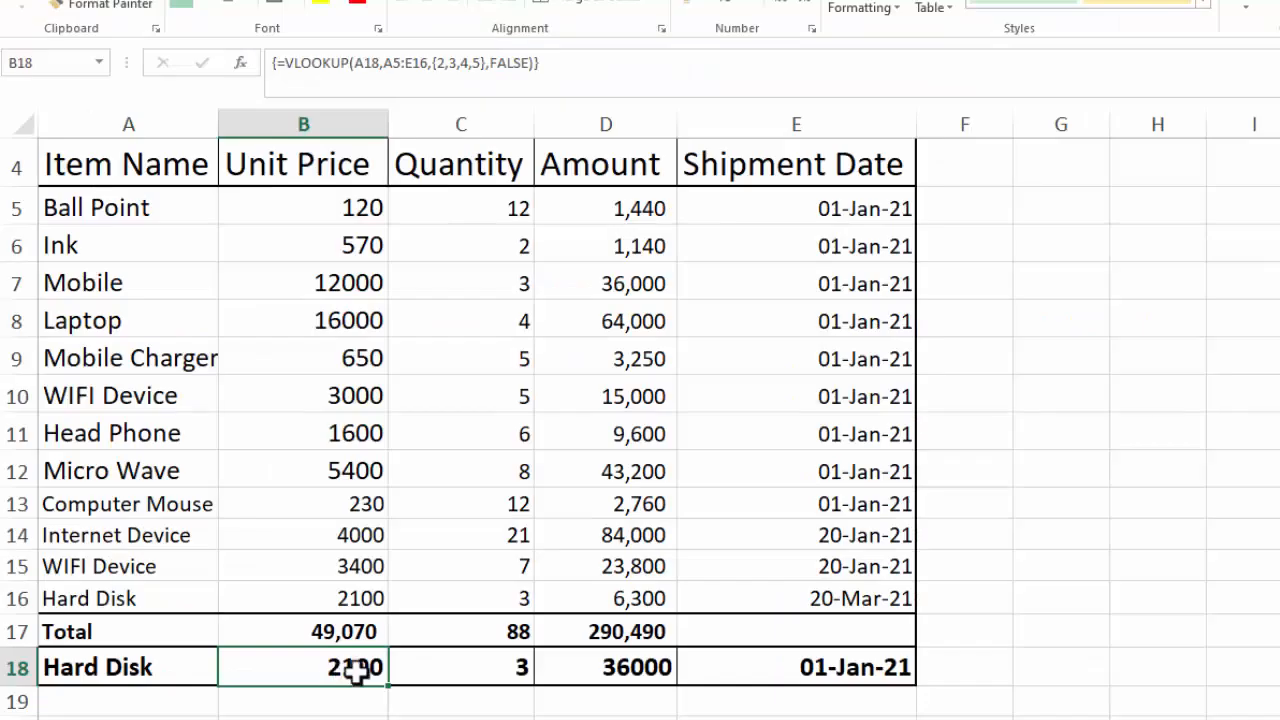
Step: Fill the array formula from B18 across to E18, check the copy in E18, and repeat the fill
left_click_drag(387, 688, 905, 675)
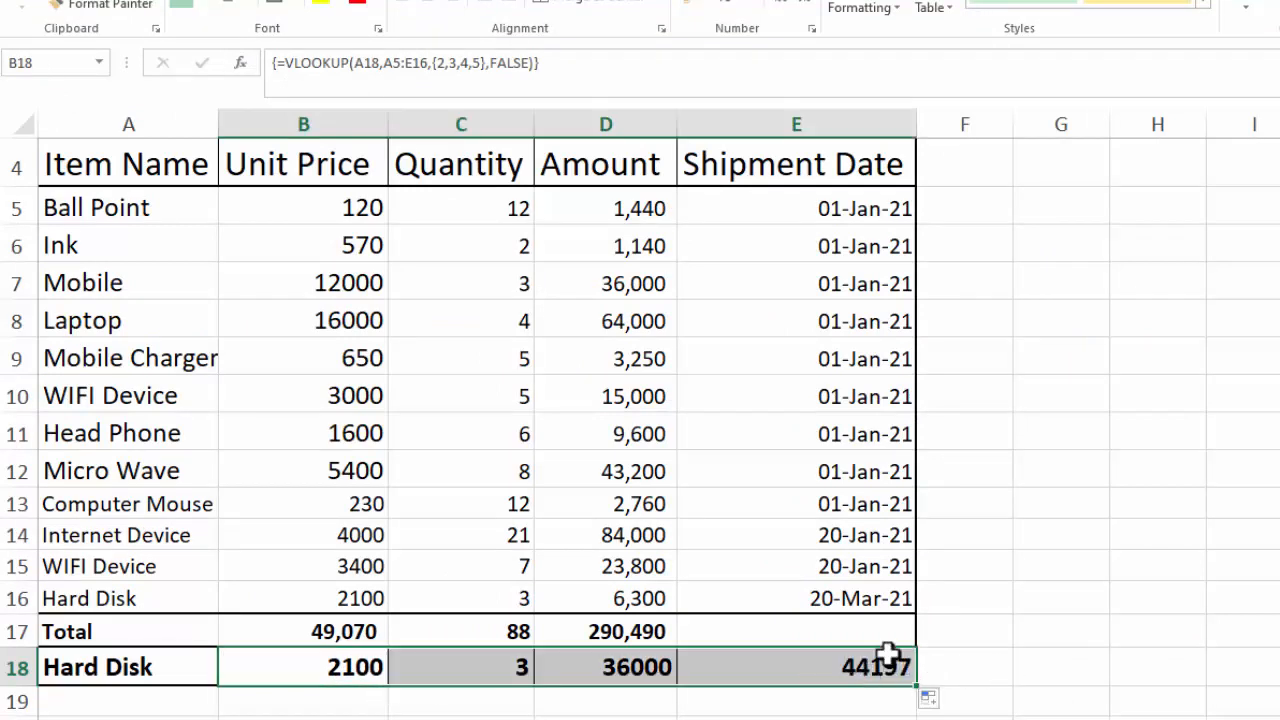
left_click(852, 662)
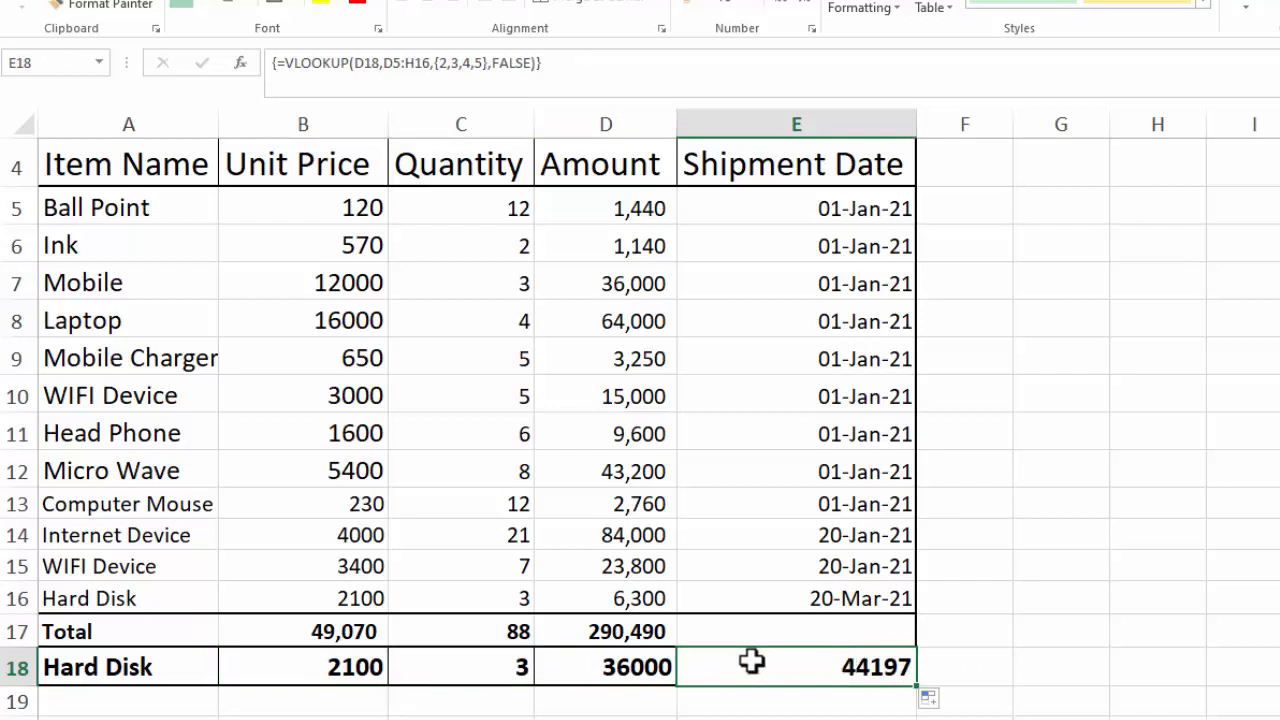
left_click(360, 667)
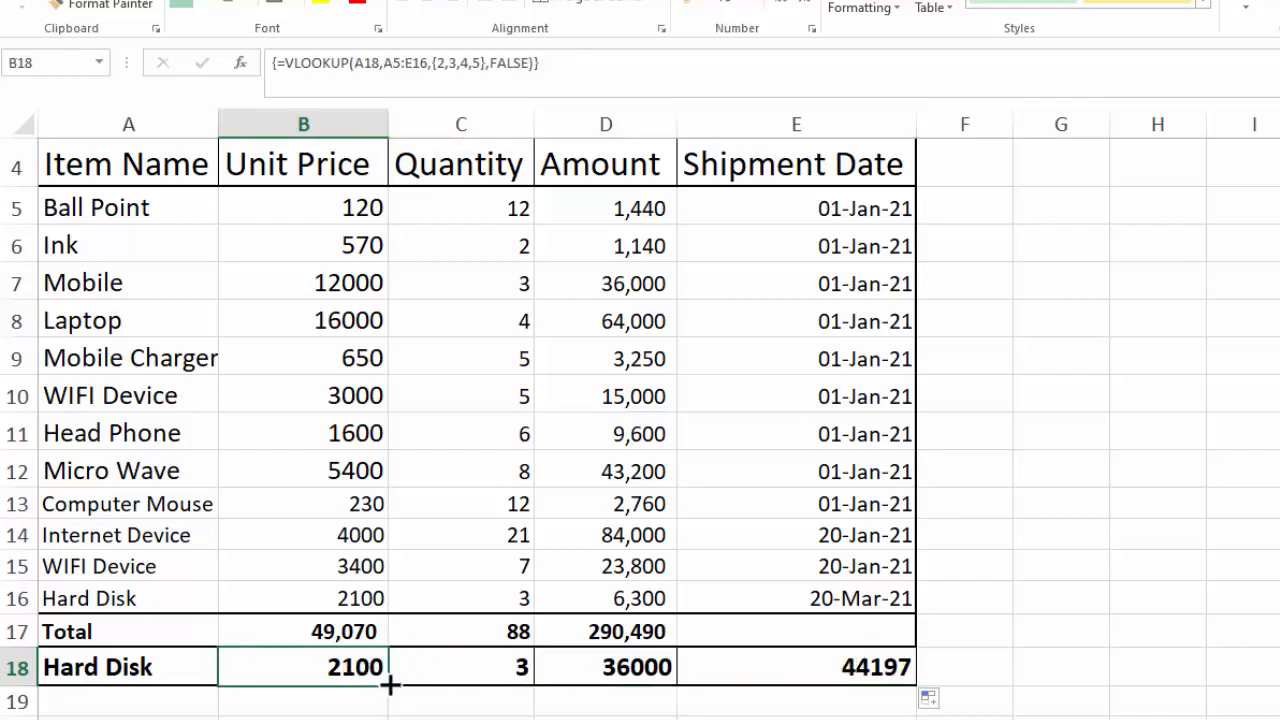
mouse_move(421, 682)
left_mouse_down()
mouse_move(535, 690)
mouse_move(652, 667)
mouse_move(843, 680)
left_mouse_up()
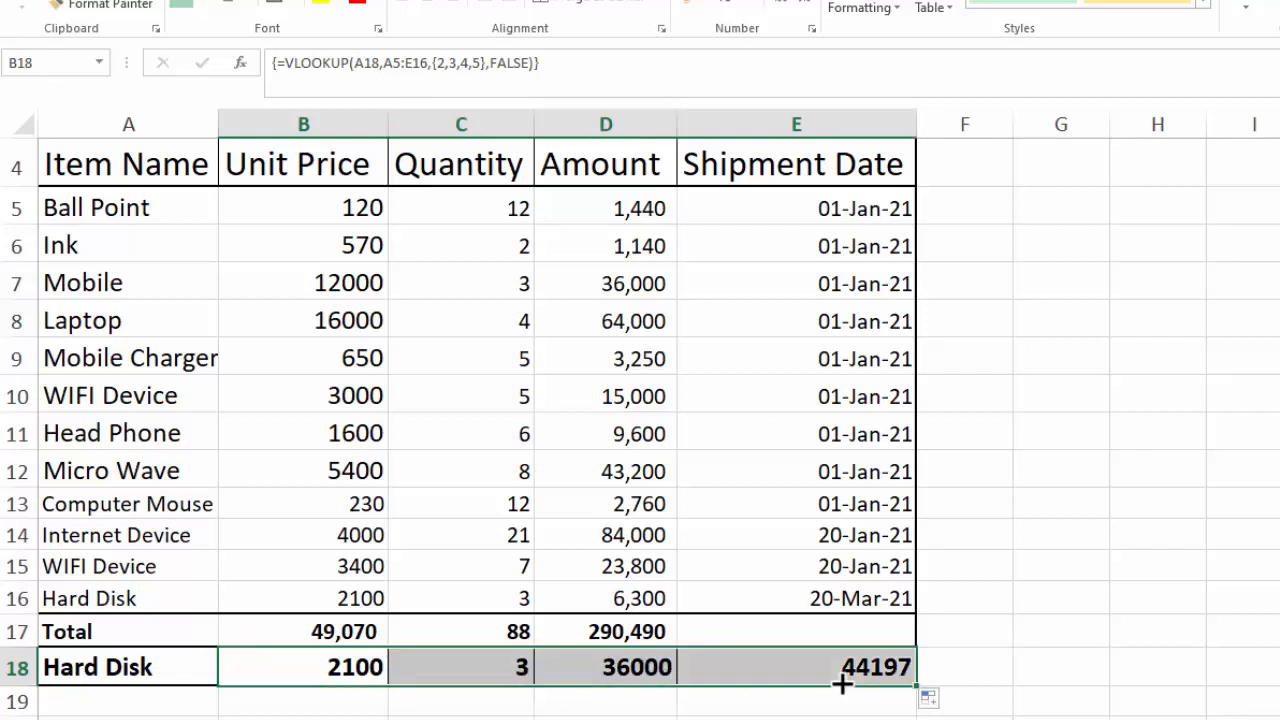
Step: Choose Micro Wave from the item drop-down in A18
left_click(176, 672)
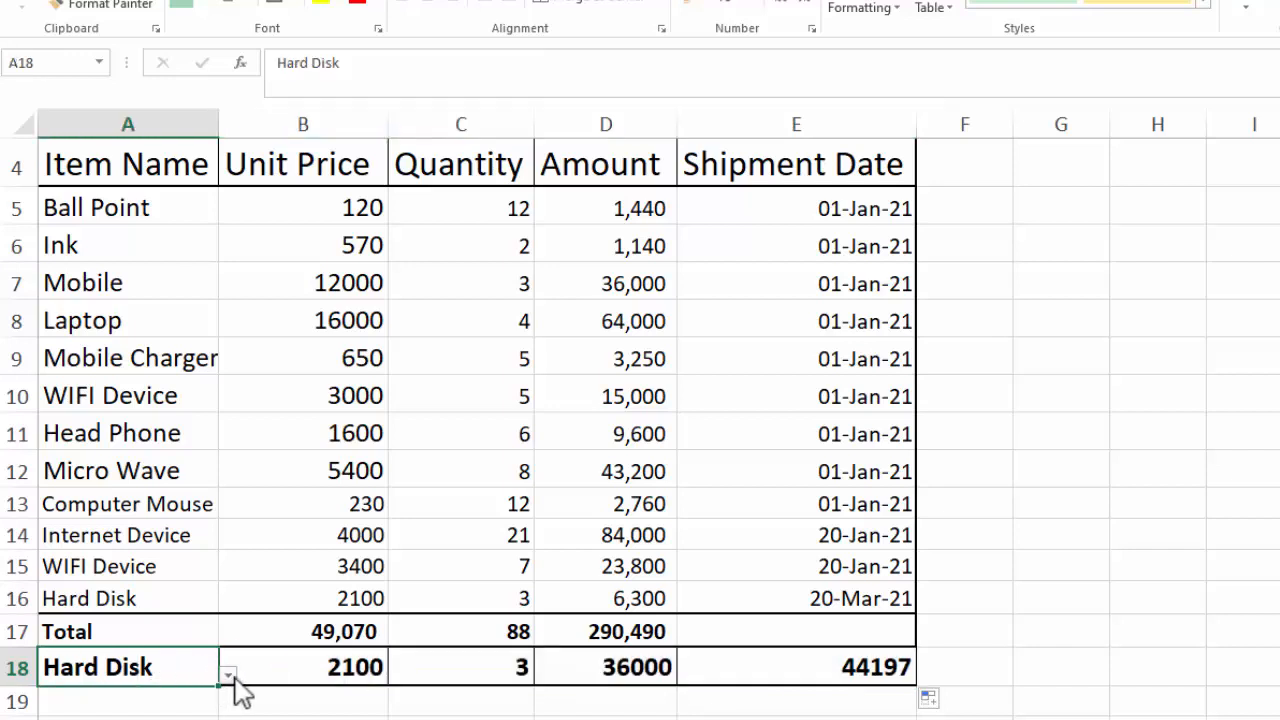
left_click(240, 677)
left_click(175, 667)
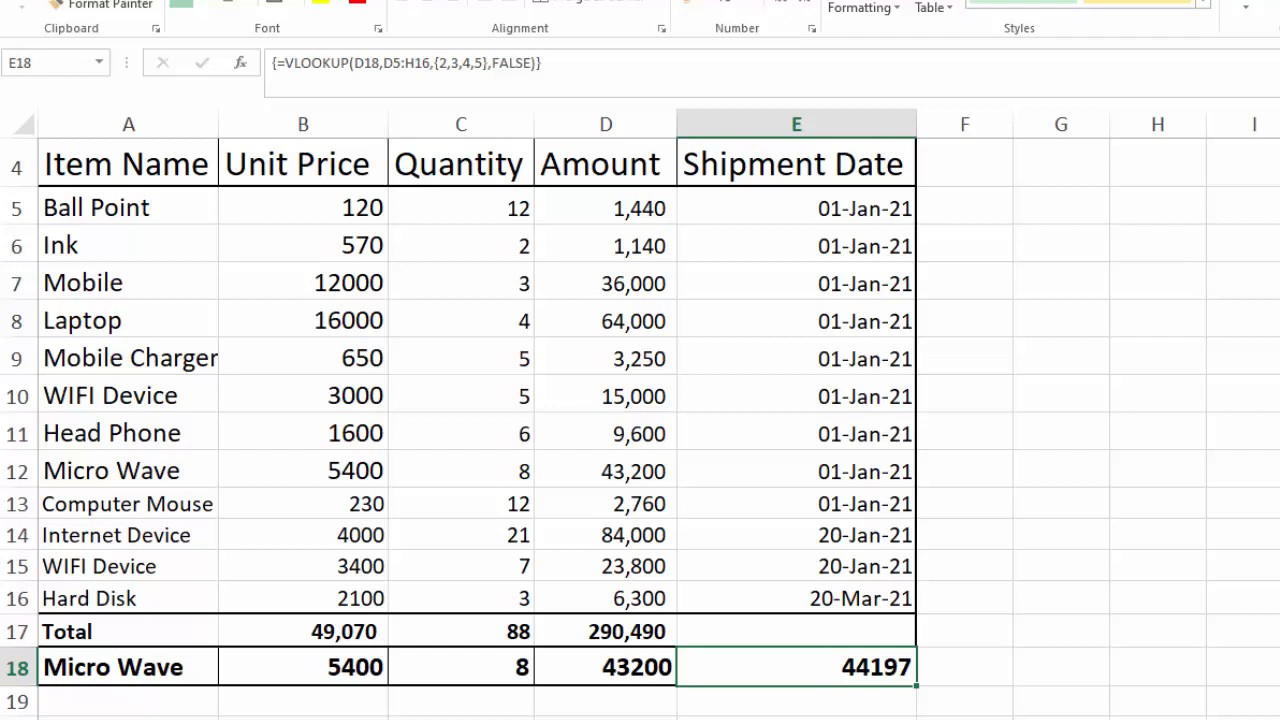
Step: Format the shipment date in E18 as a Short Date and change it to the day-month-year style used in the table
left_click(805, 1)
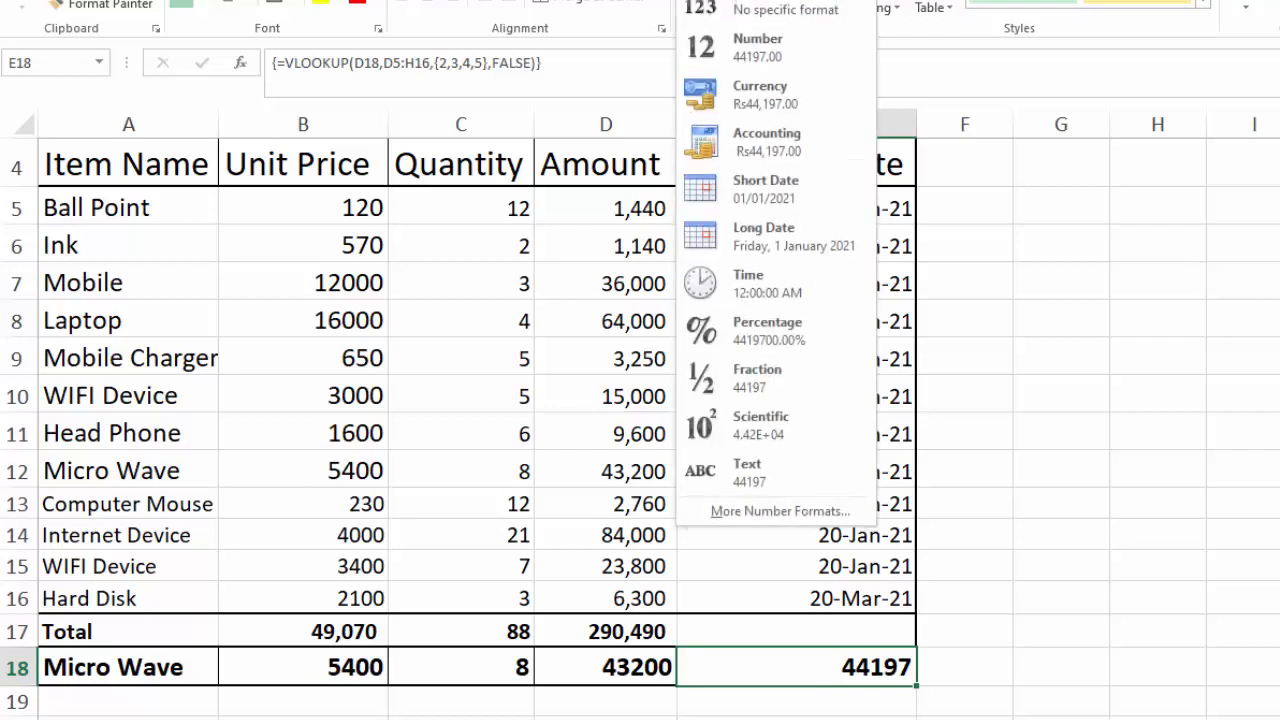
left_click(738, 185)
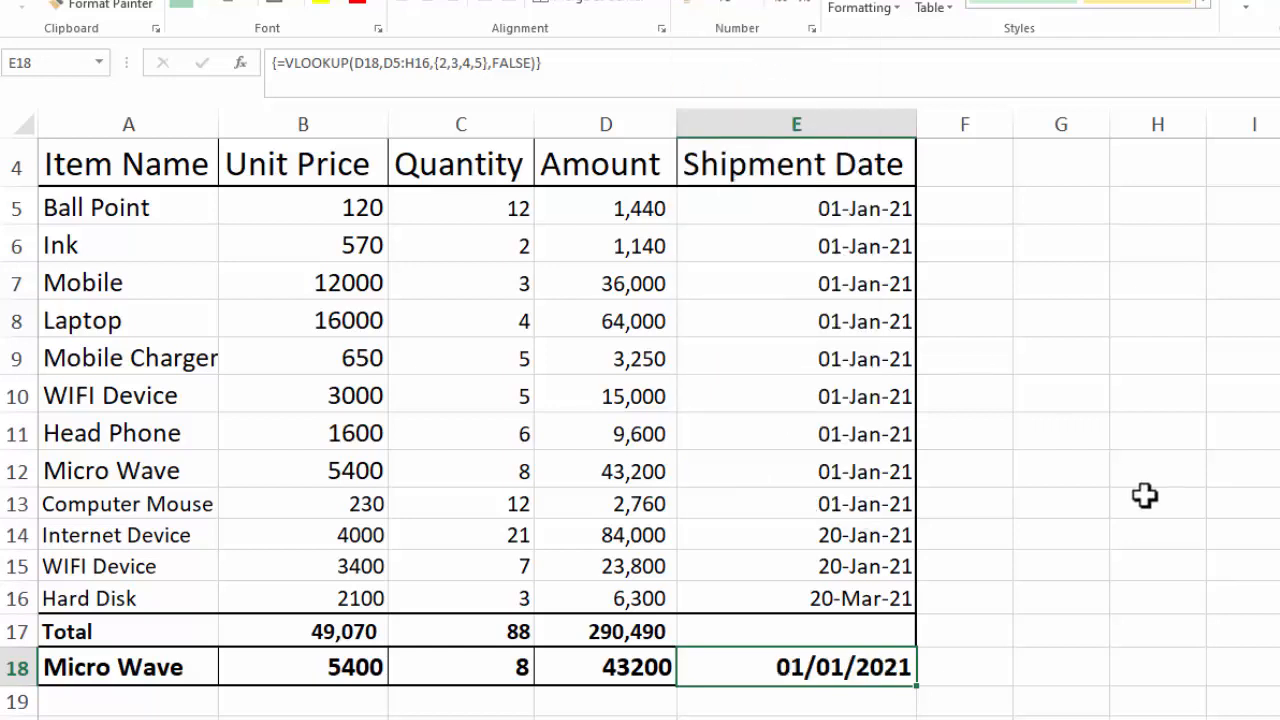
key("ctrl+shift+3")
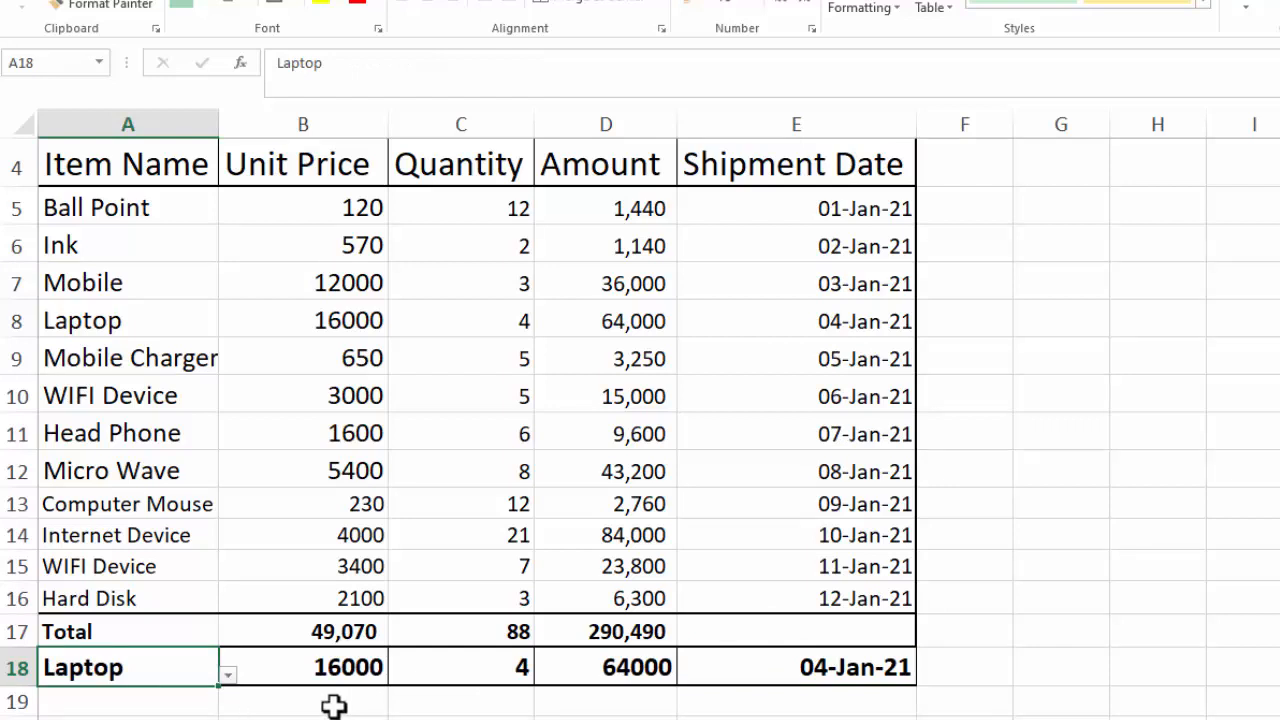
Step: Format the lookup results in B18:D18 with thousands separators and no decimal places
left_click(618, 675)
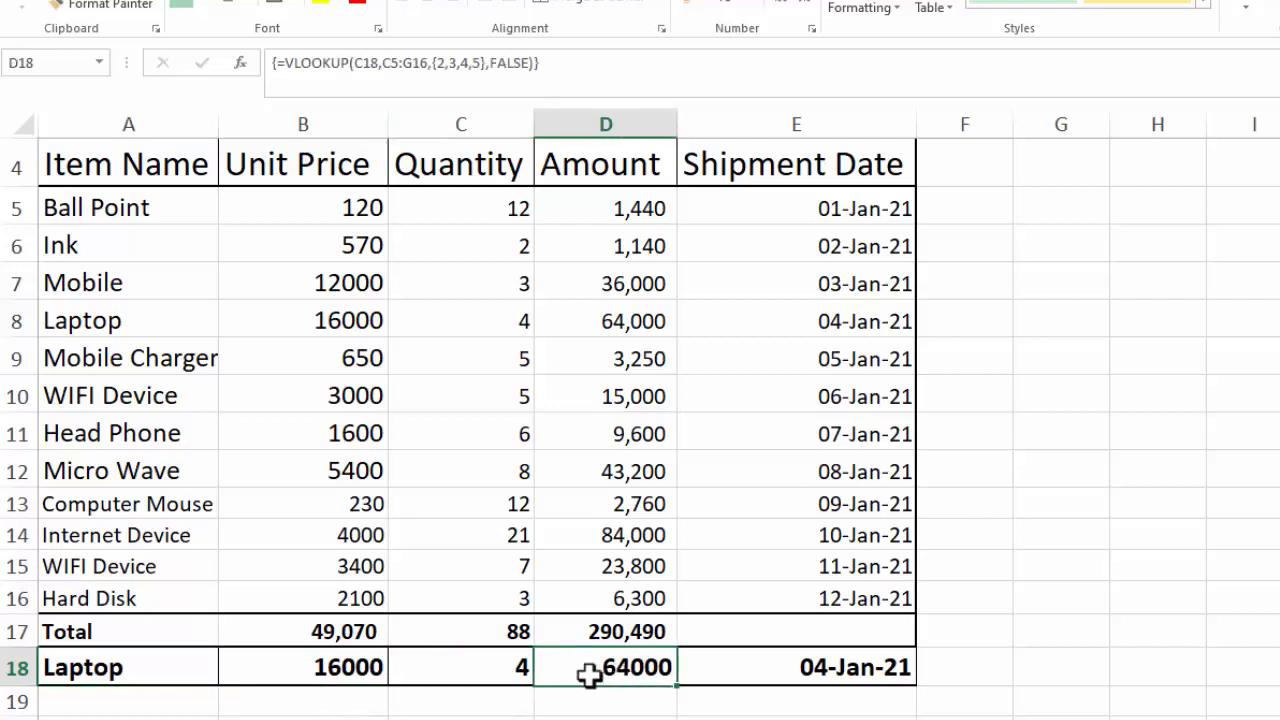
left_click(342, 666)
left_click(566, 660, "shift")
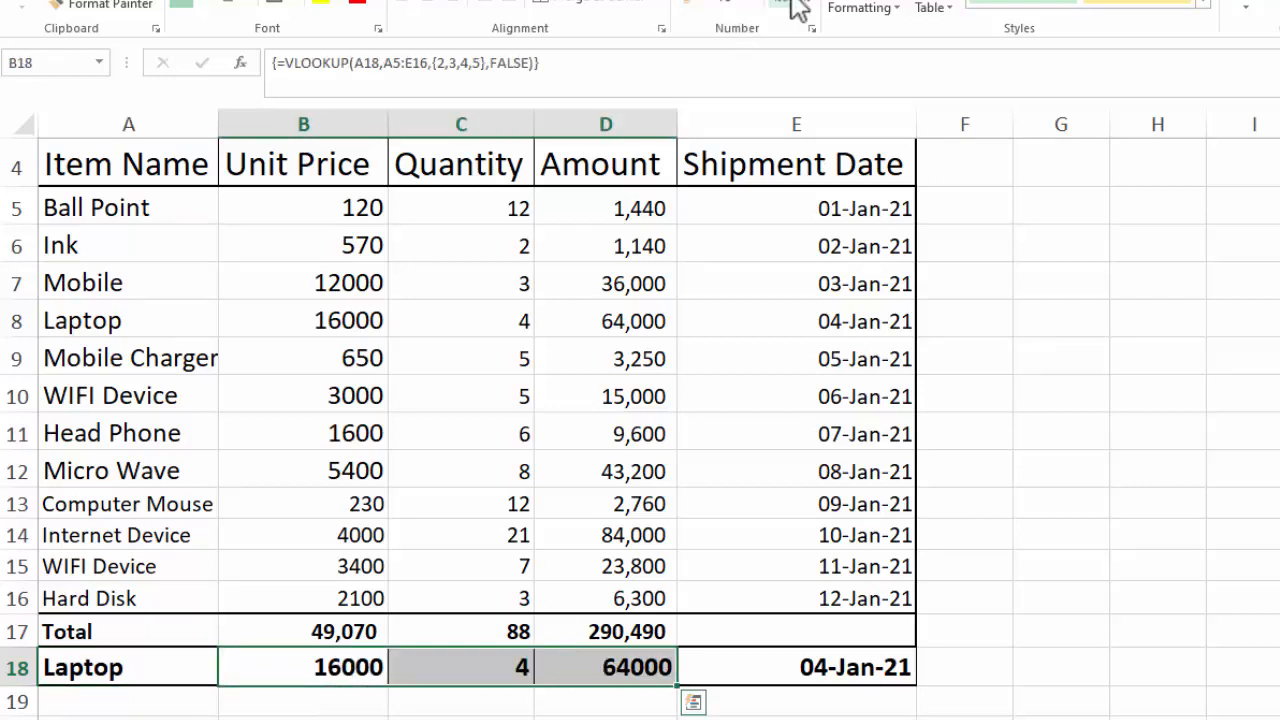
left_click(752, 4)
left_click(810, 5)
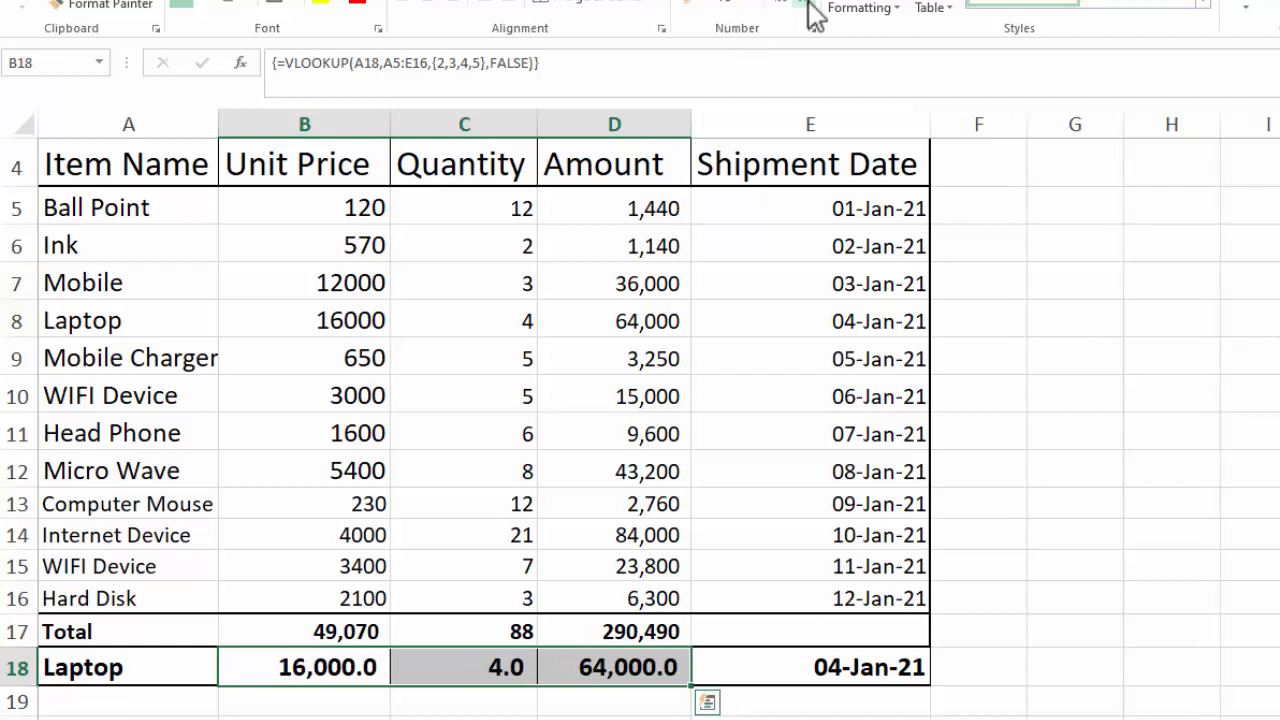
left_click(810, 5)
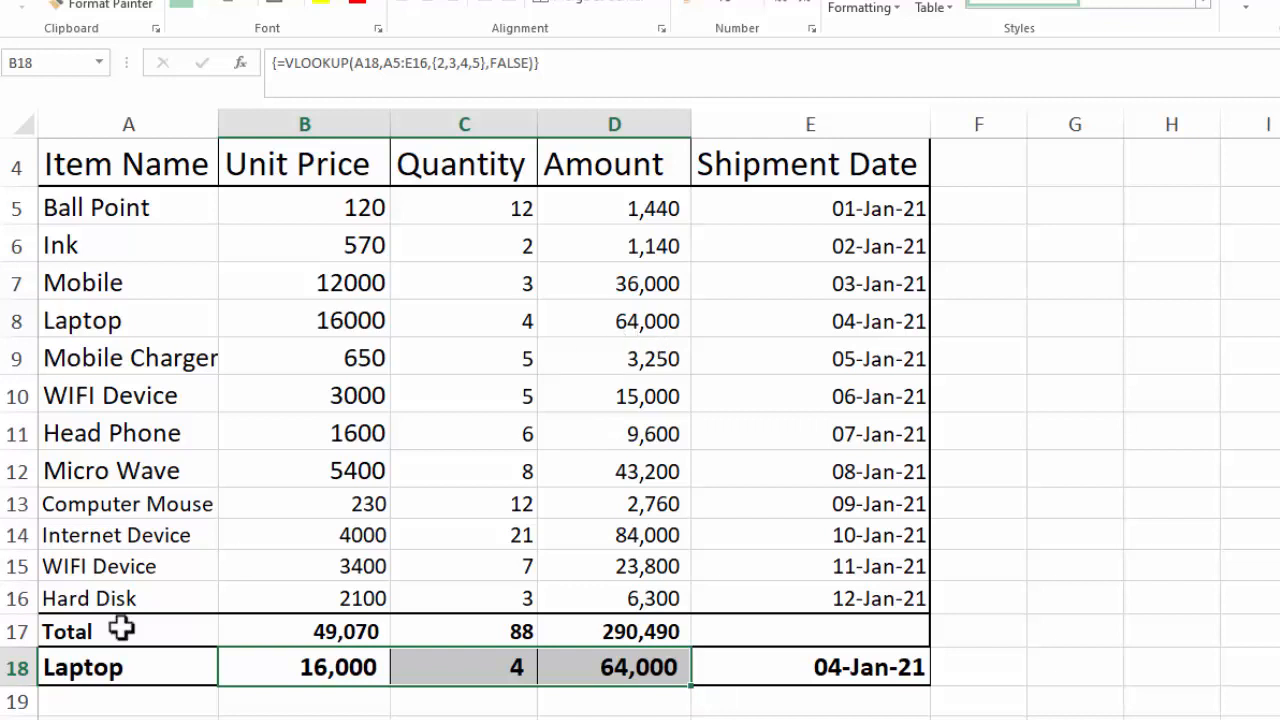
Step: Choose Internet Device from the item drop-down in A18
left_click(165, 666)
left_click(226, 677)
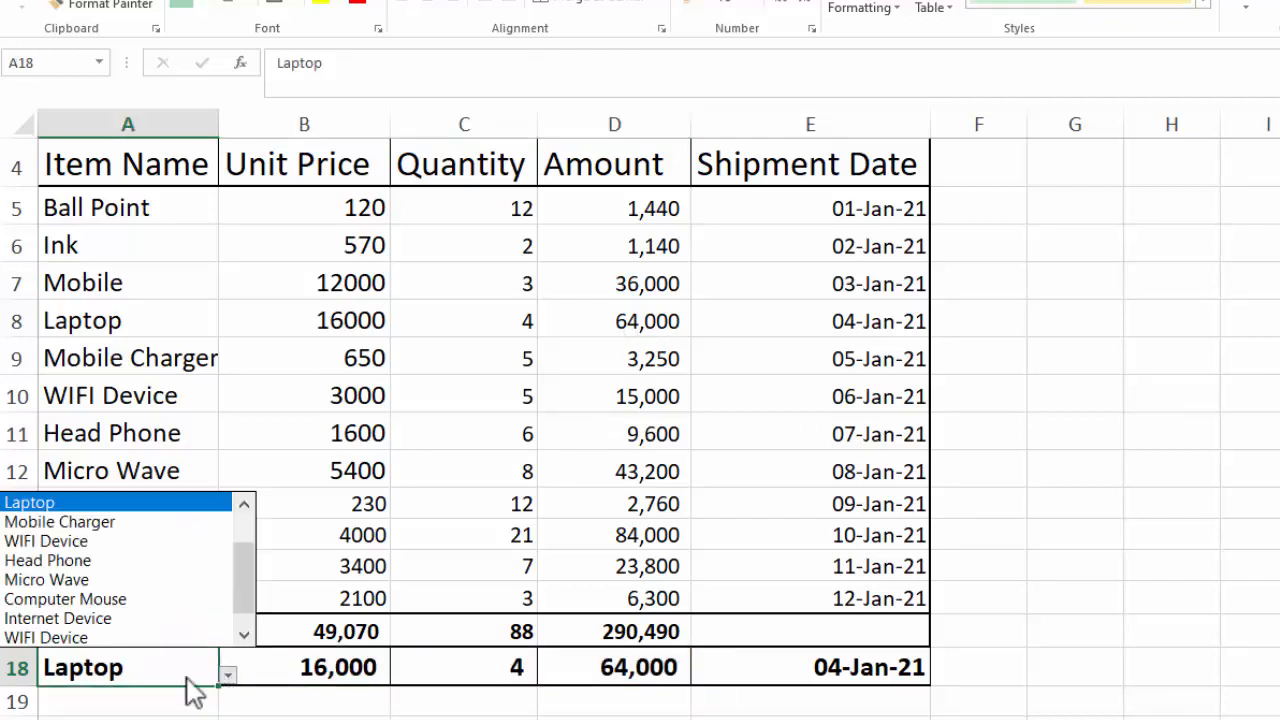
left_click(113, 618)
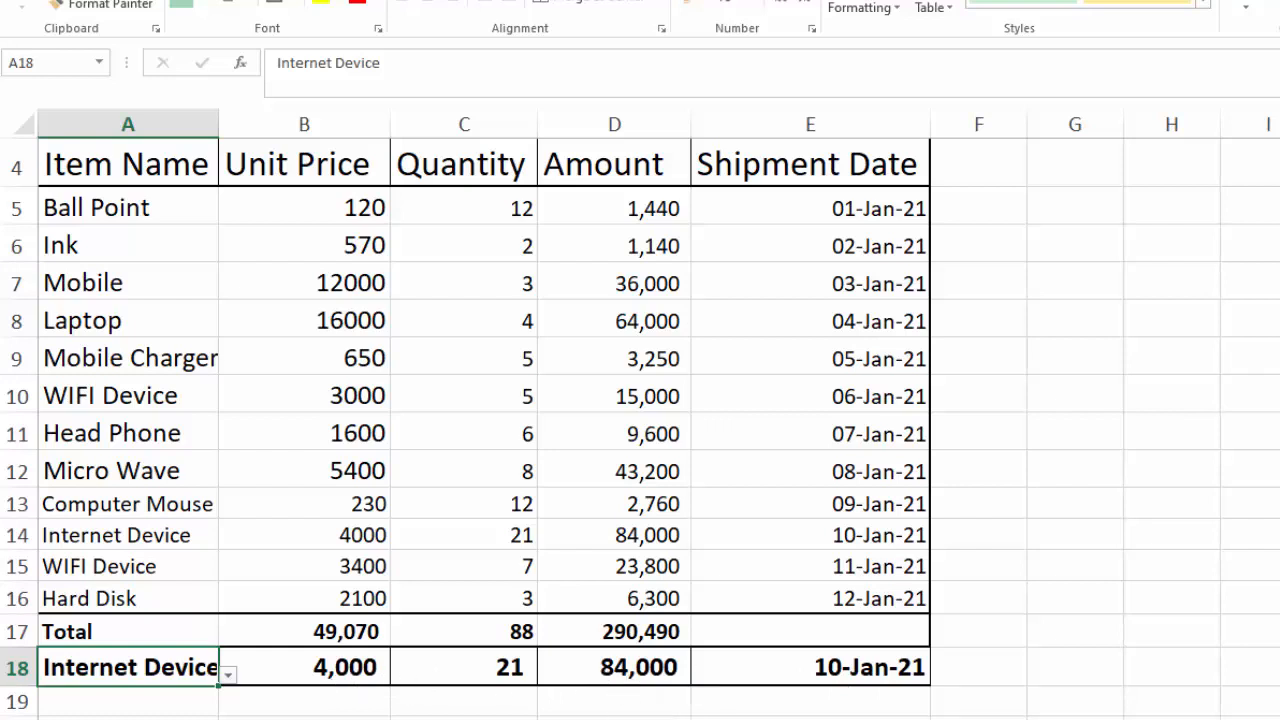
Step: Freeze the panes above row 5 so the table header in row 4 stays in view
left_click(23, 208)
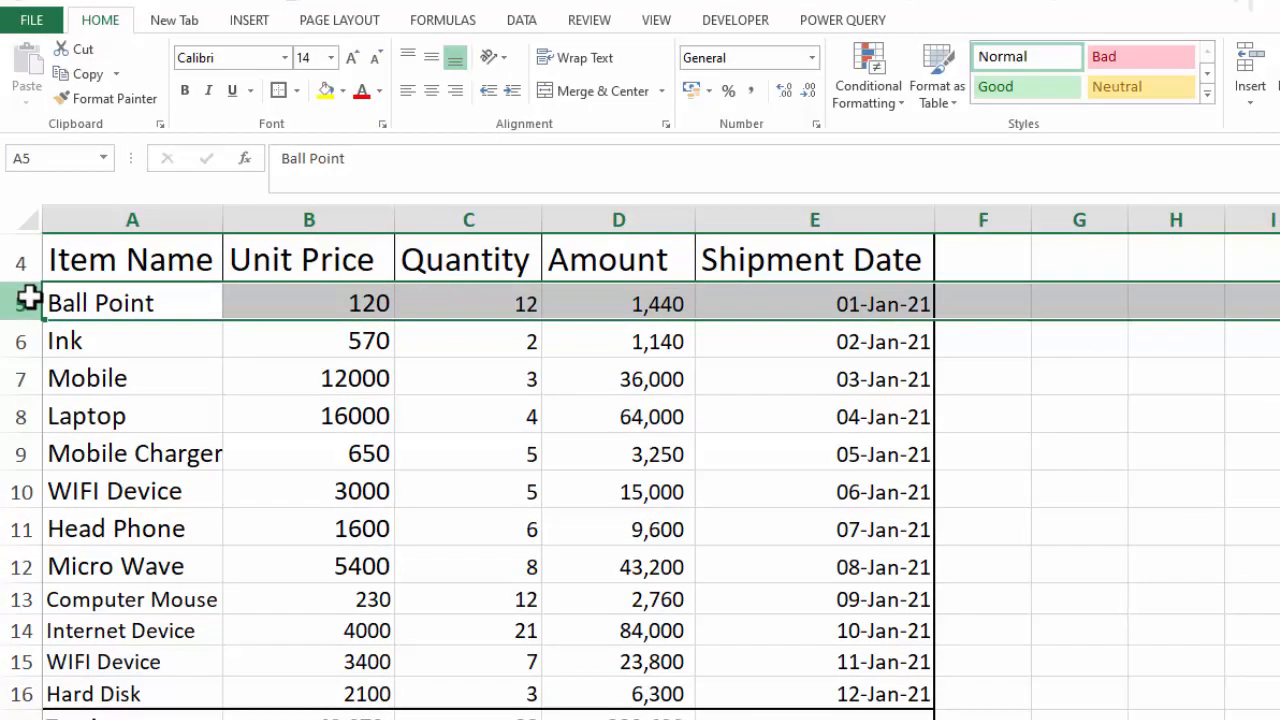
left_click(589, 22)
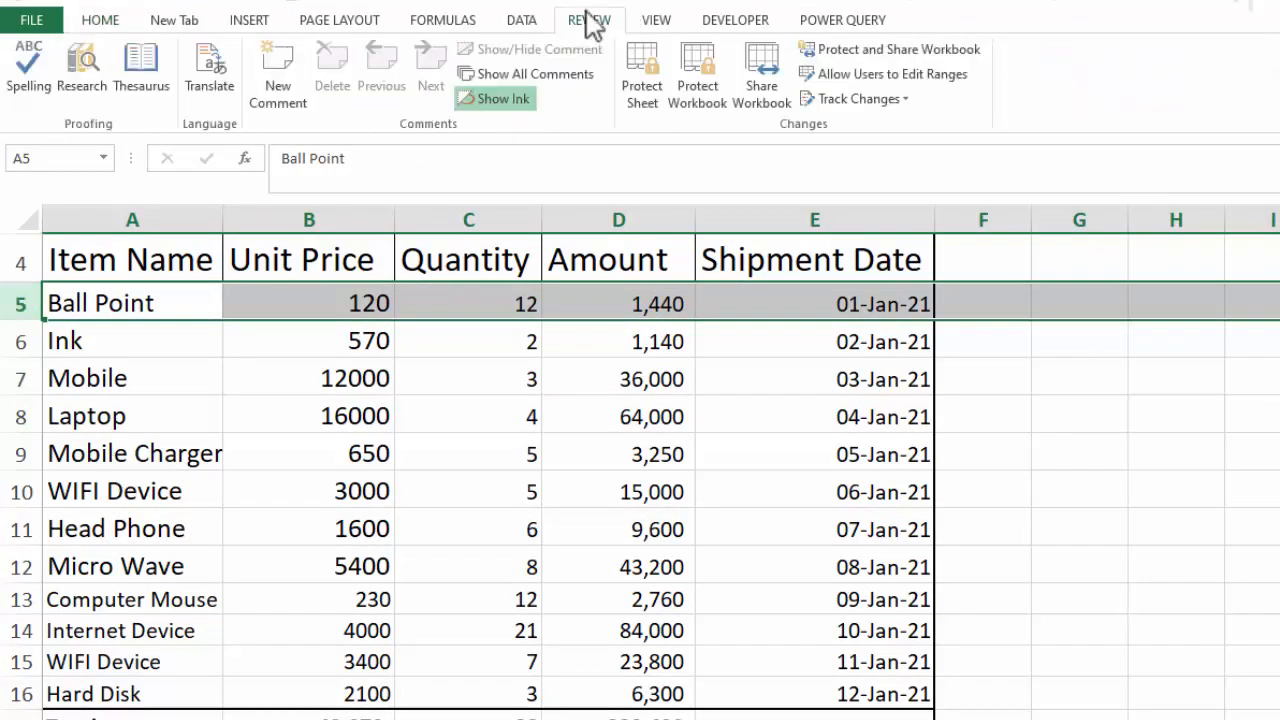
left_click(650, 24)
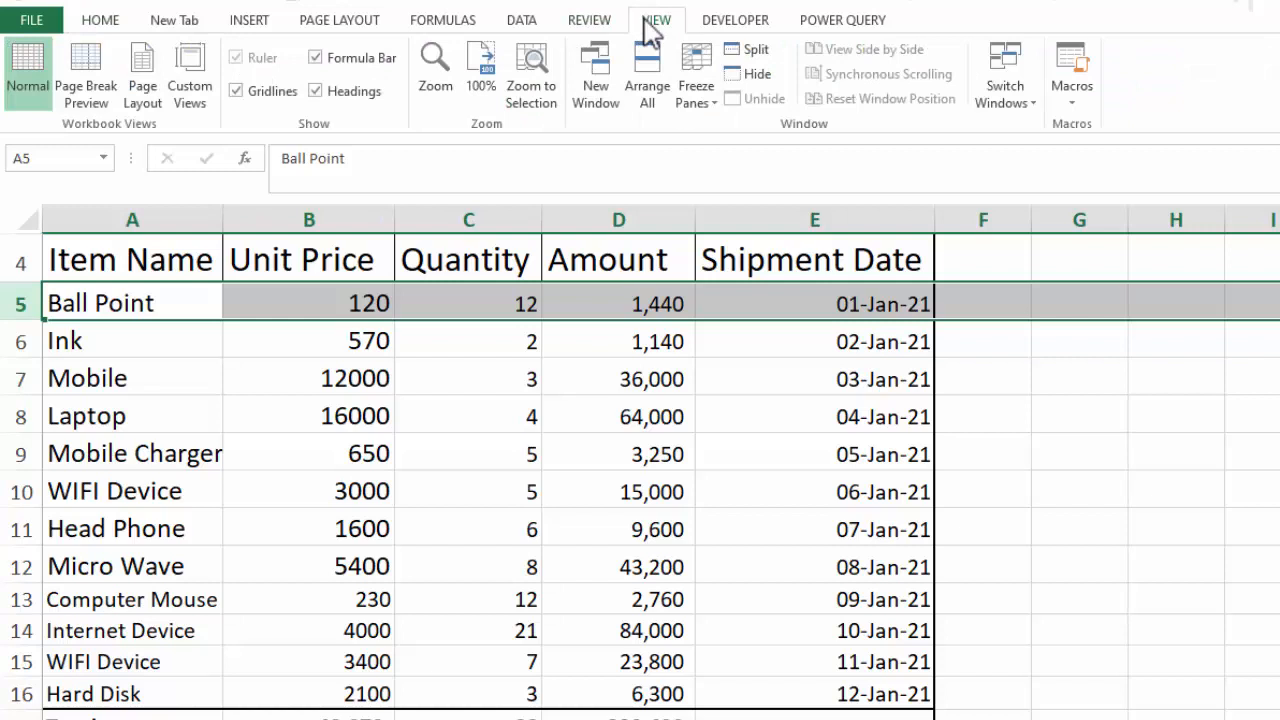
left_click(716, 104)
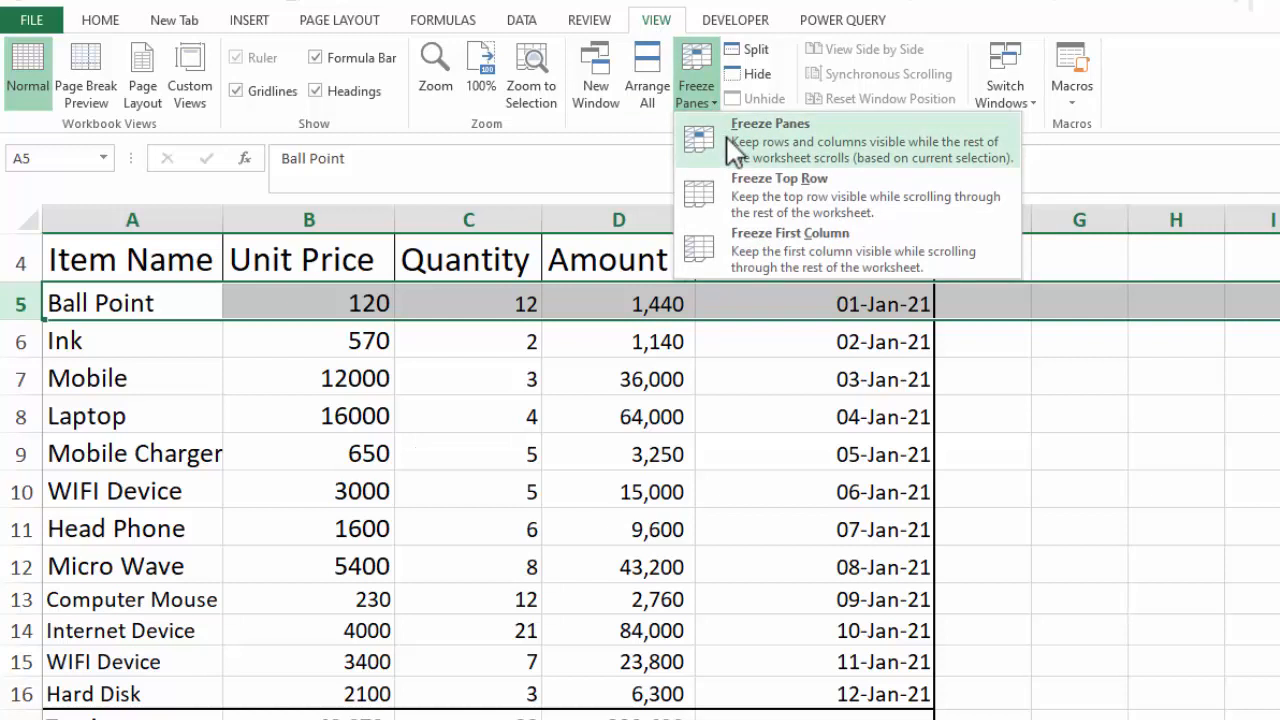
left_click(736, 150)
left_click(1187, 516)
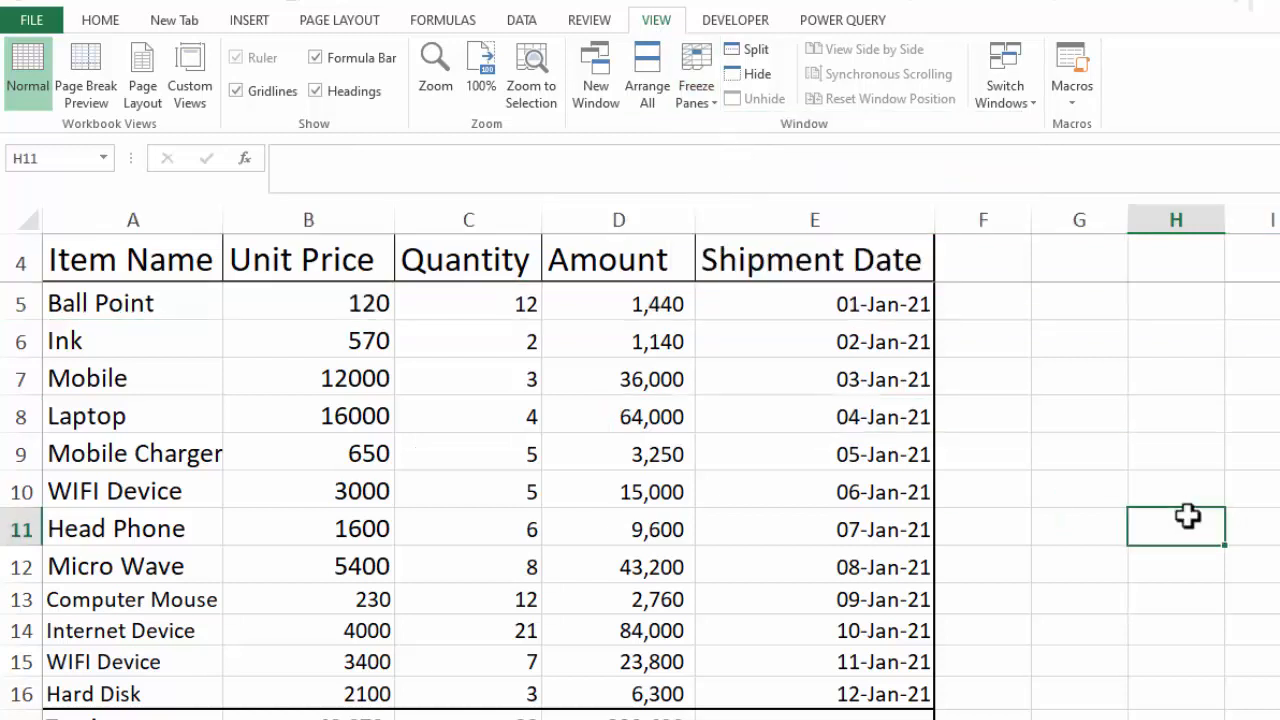
Step: Bring row 18 directly beneath the frozen header and test the lookup by choosing Hard Disk and Micro Wave in A18
scroll(640, 500, "down", 1)
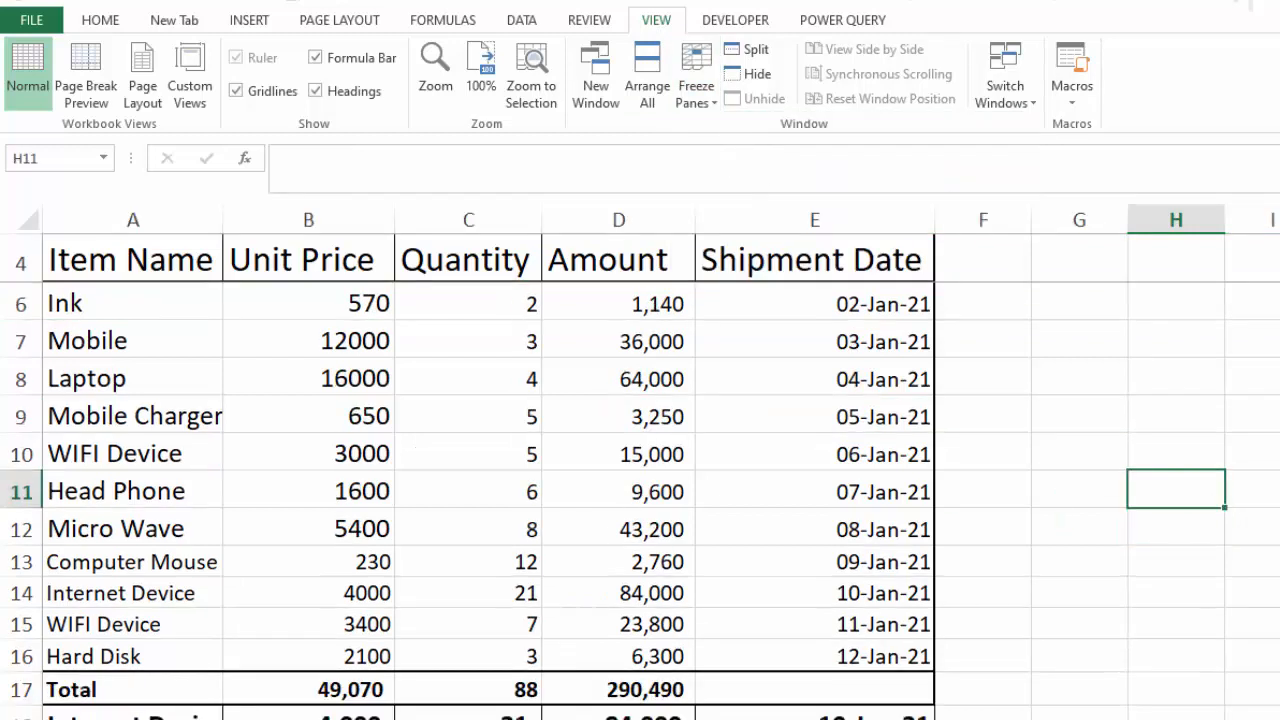
scroll(640, 500, "down", 8)
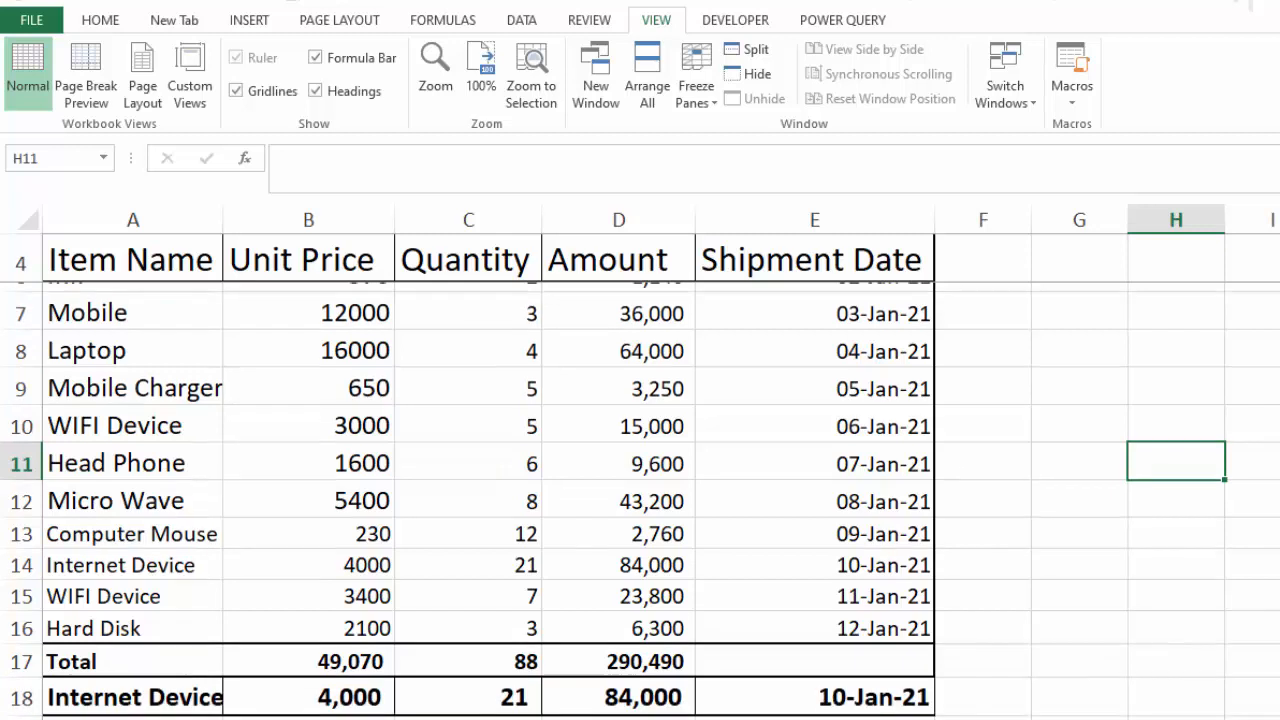
scroll(640, 500, "down", 3)
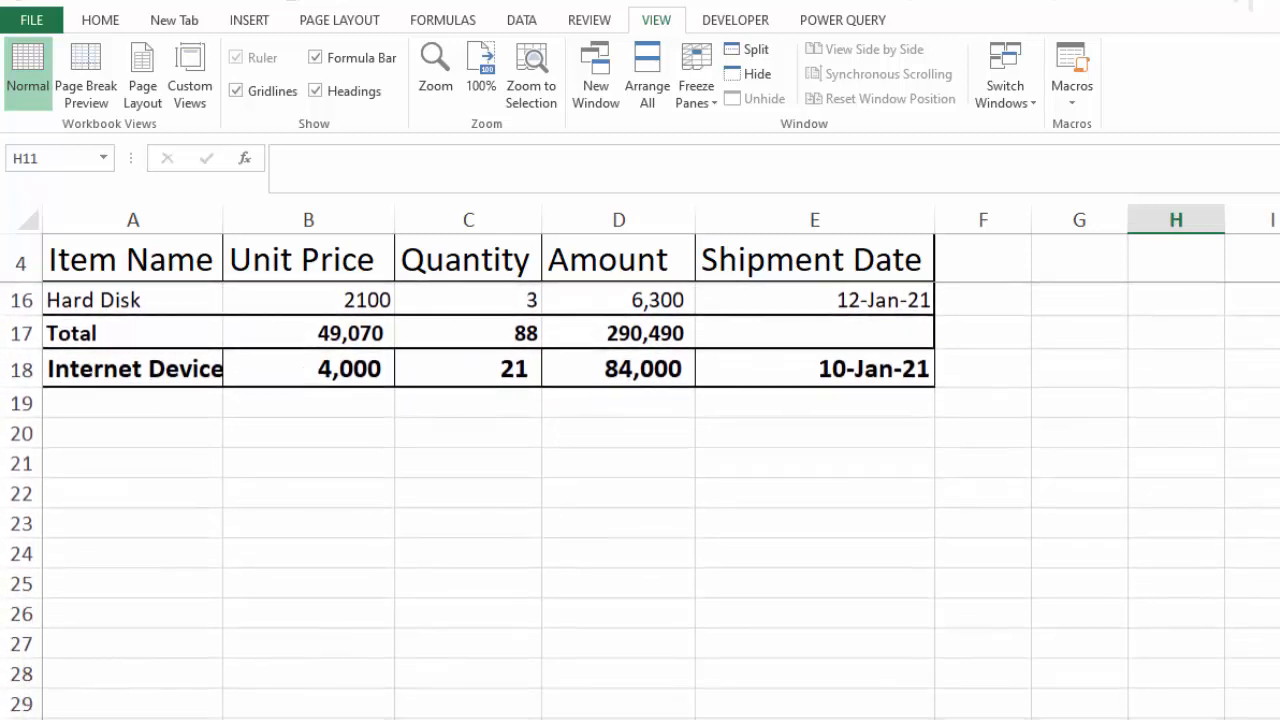
scroll(640, 500, "down", 1)
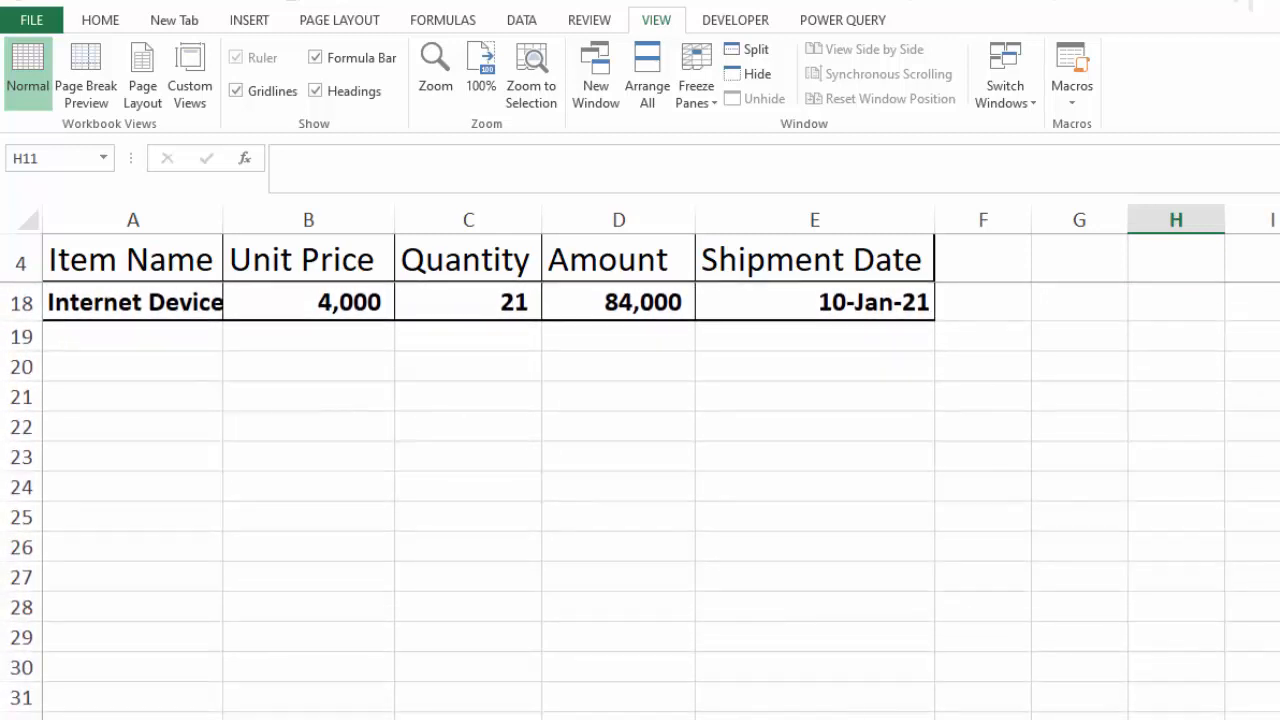
left_click(214, 303)
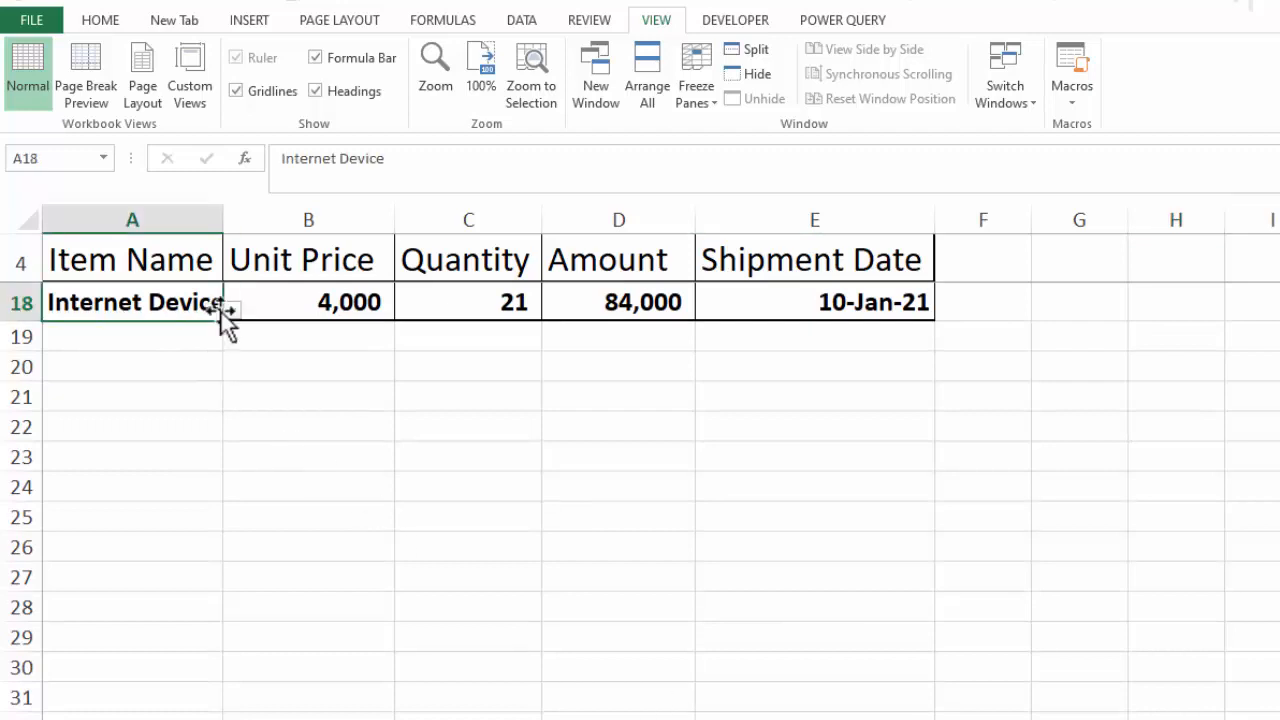
left_click(232, 313)
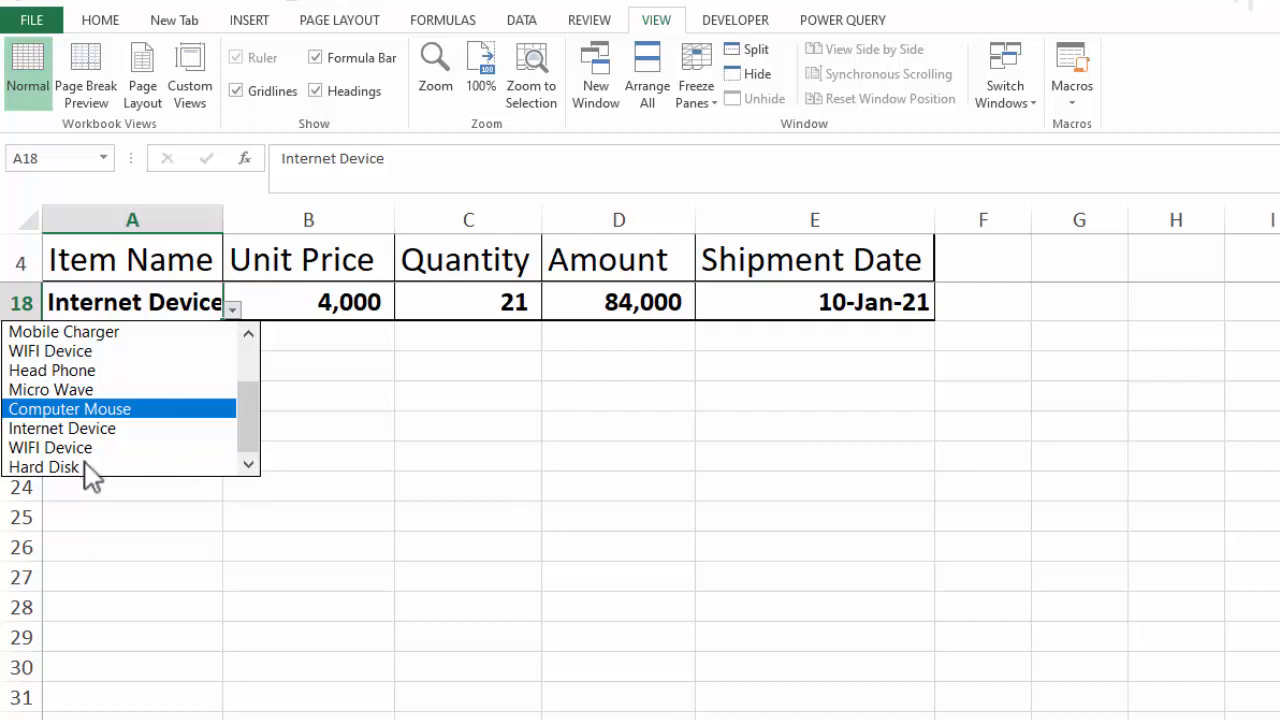
left_click(55, 466)
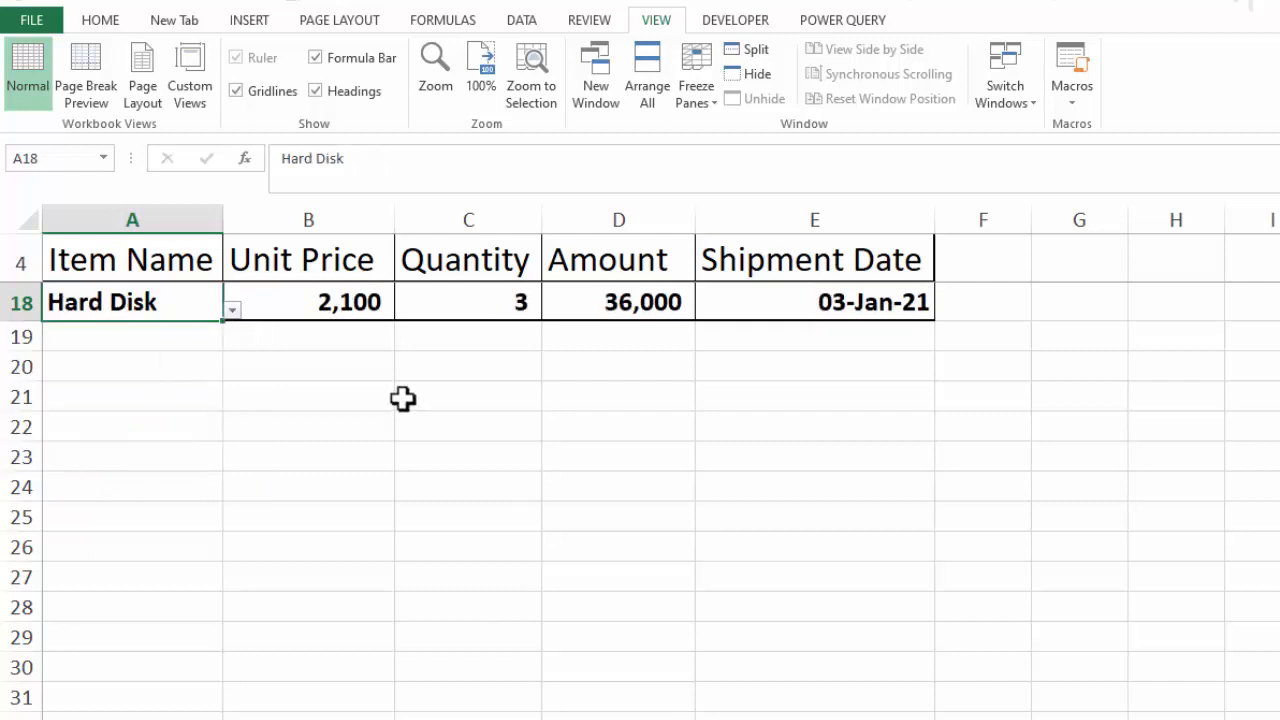
left_click(232, 310)
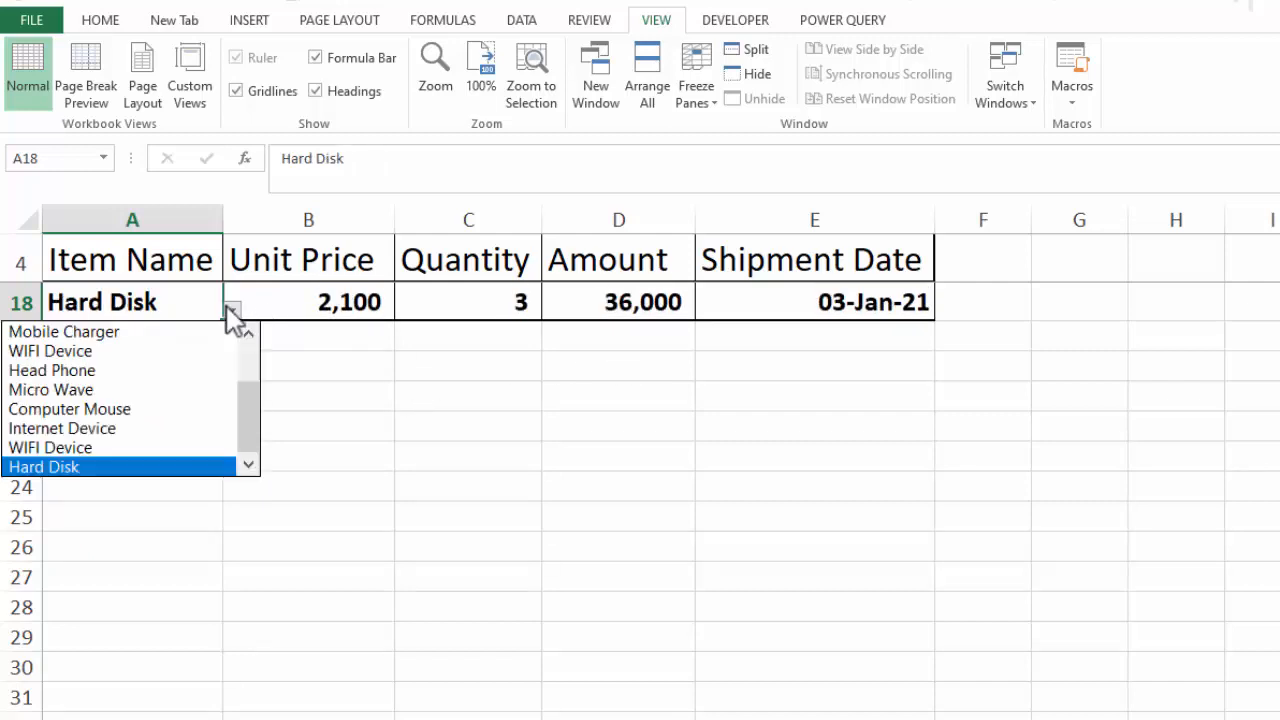
left_click(108, 390)
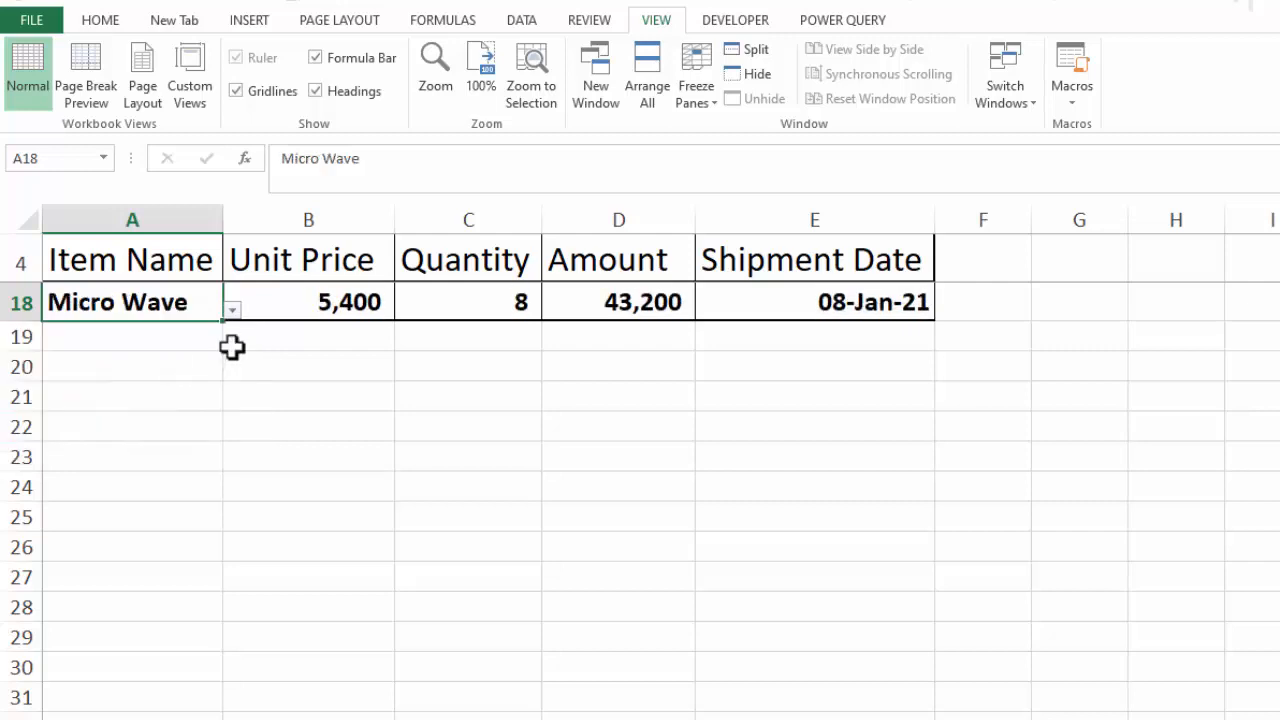
Step: Test the lookup by changing the item in A18 to Internet Device and back to Micro Wave
left_click(228, 312)
left_click(92, 430)
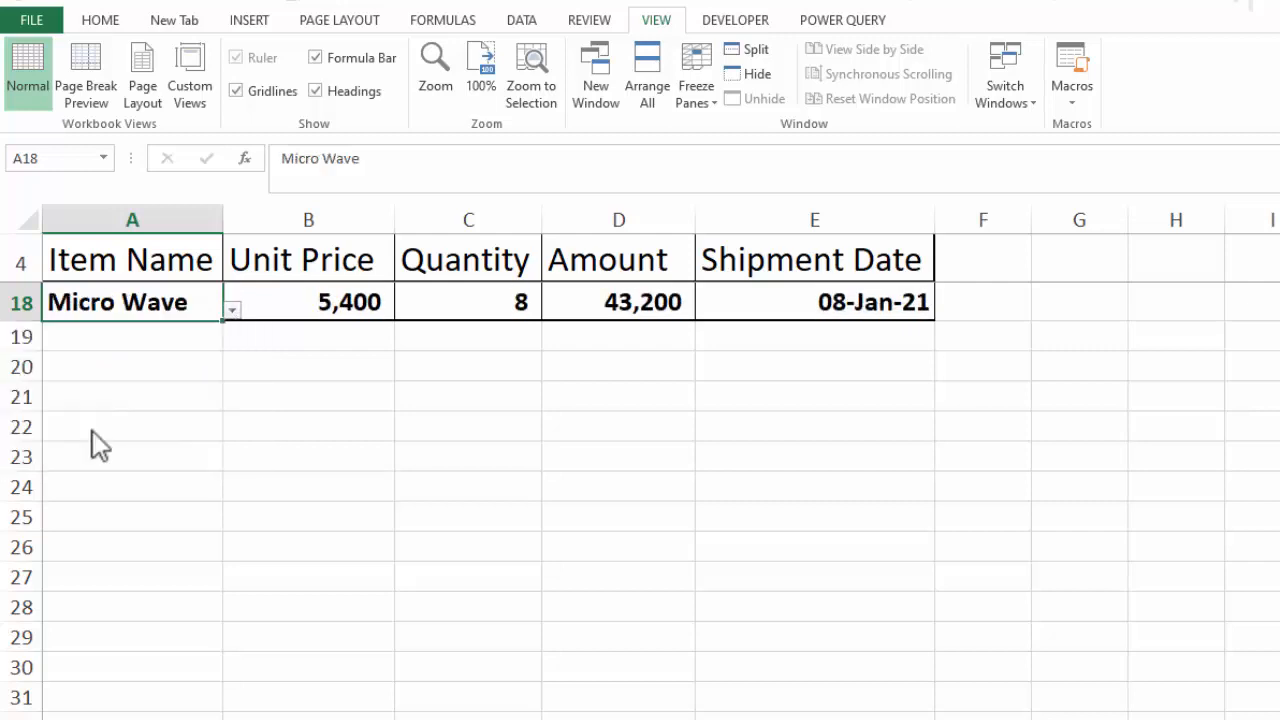
left_click(230, 305)
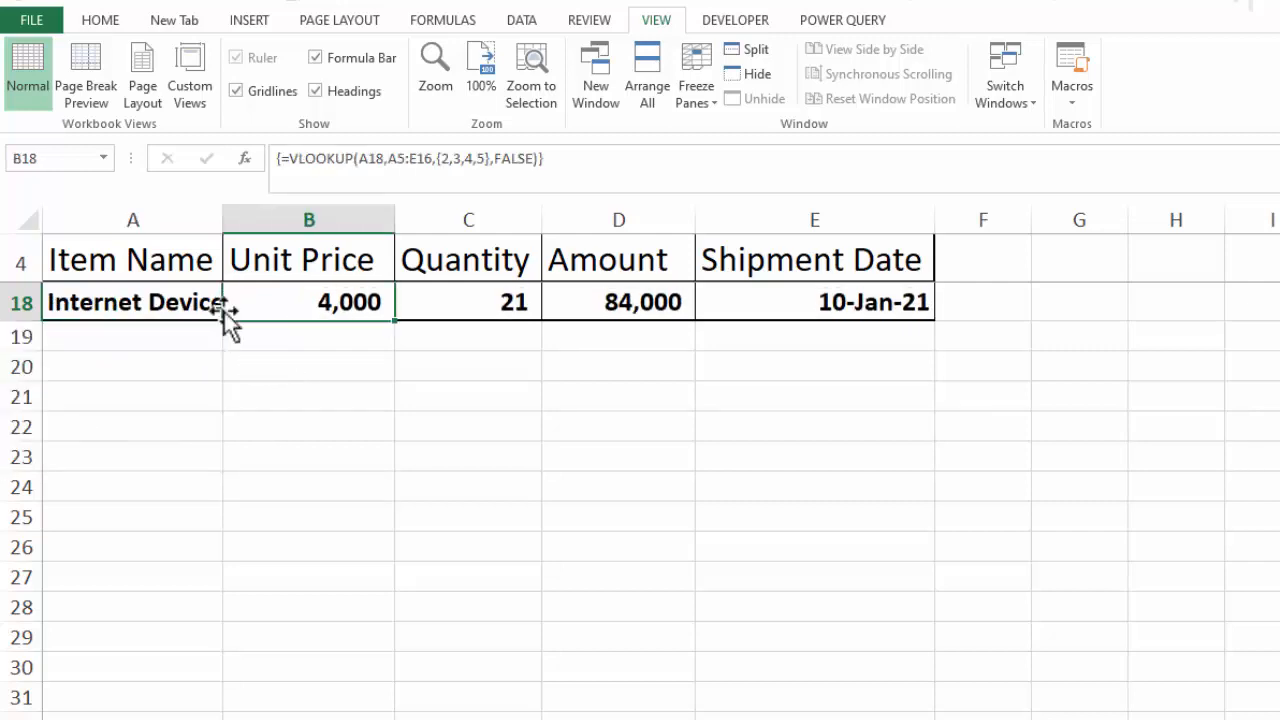
left_click(200, 303)
left_click(233, 311)
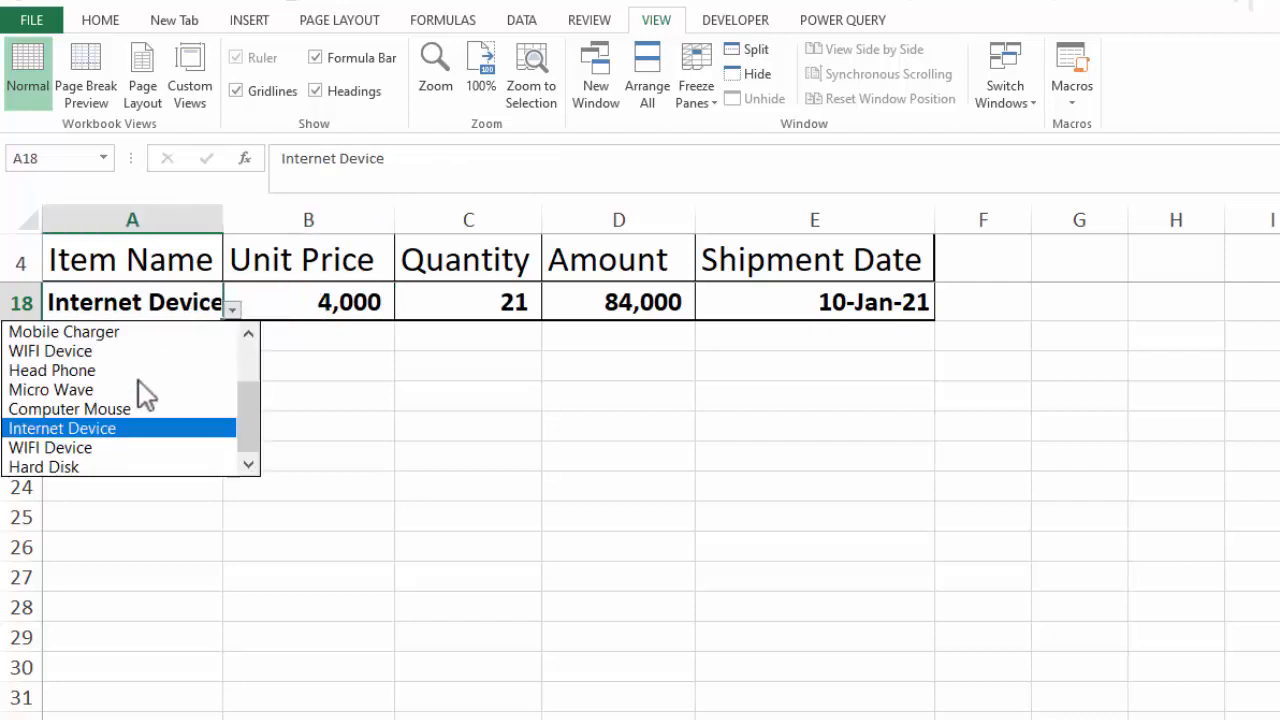
left_click(135, 393)
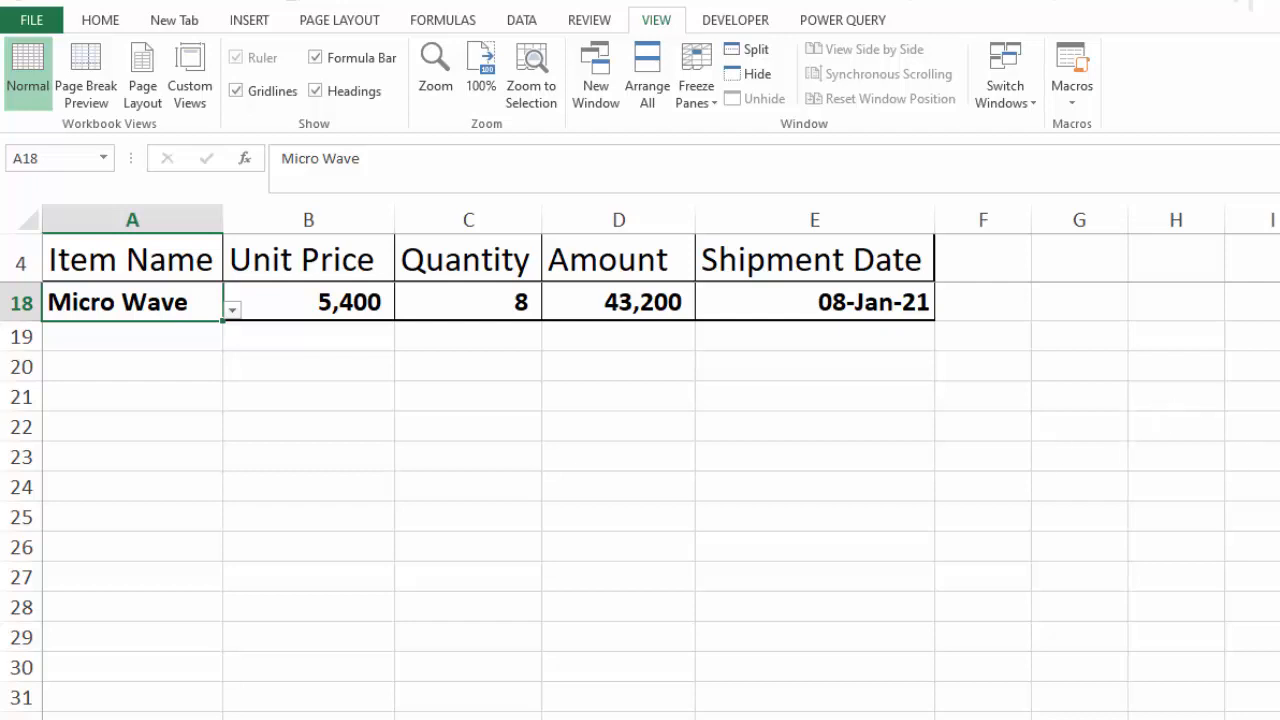
Step: Enter the title "Vlookup with ARRAY Function" in the merged cell A2:E2
scroll(640, 500, "up", 5)
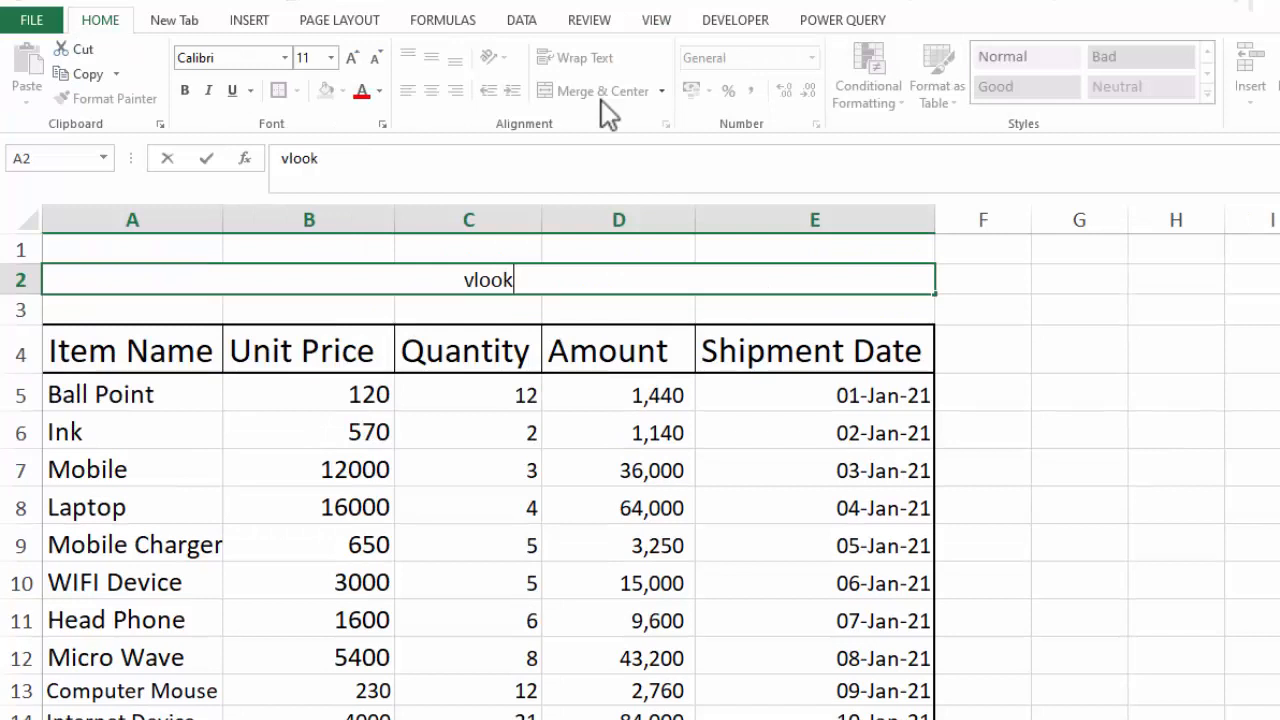
type("up")
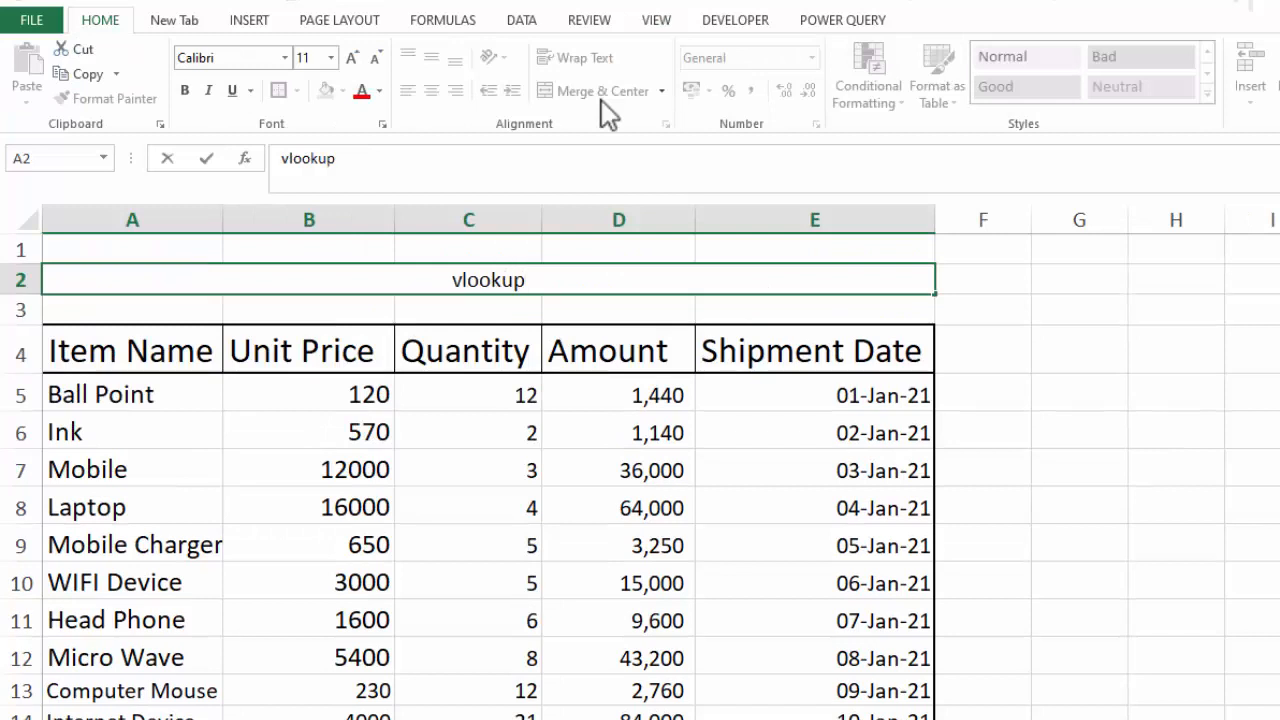
type(" with ")
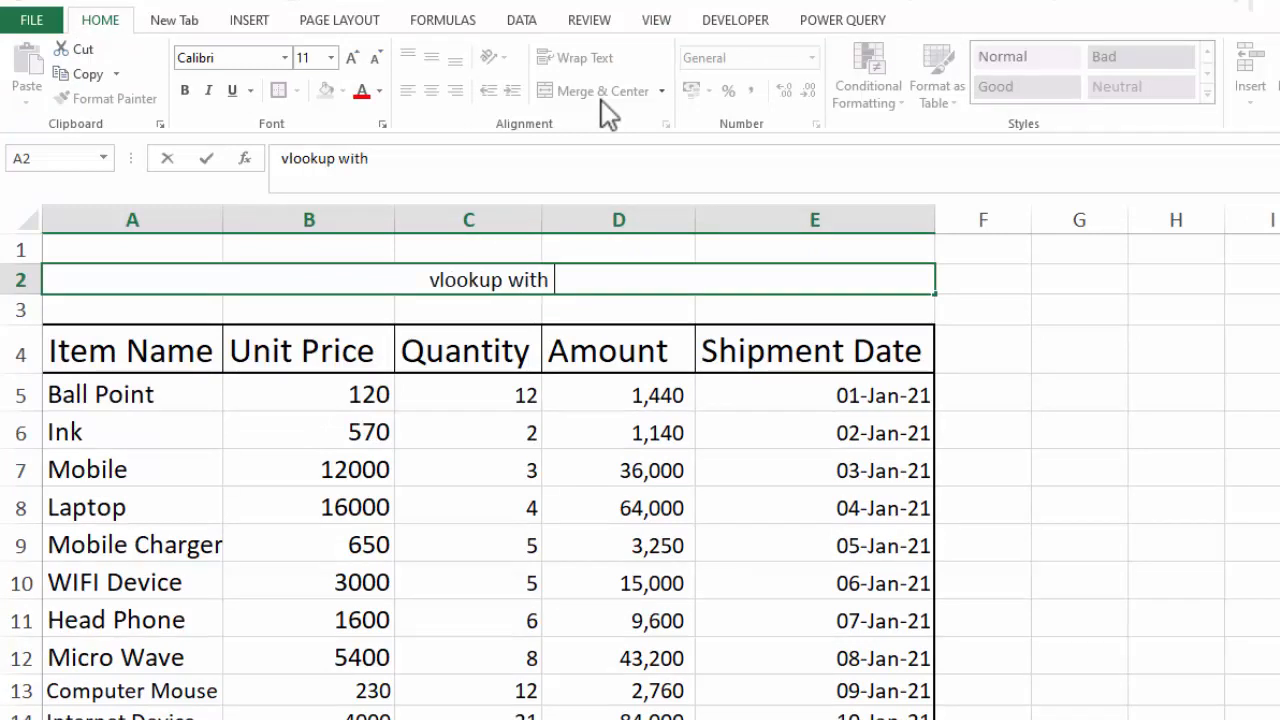
type("ARRAY ")
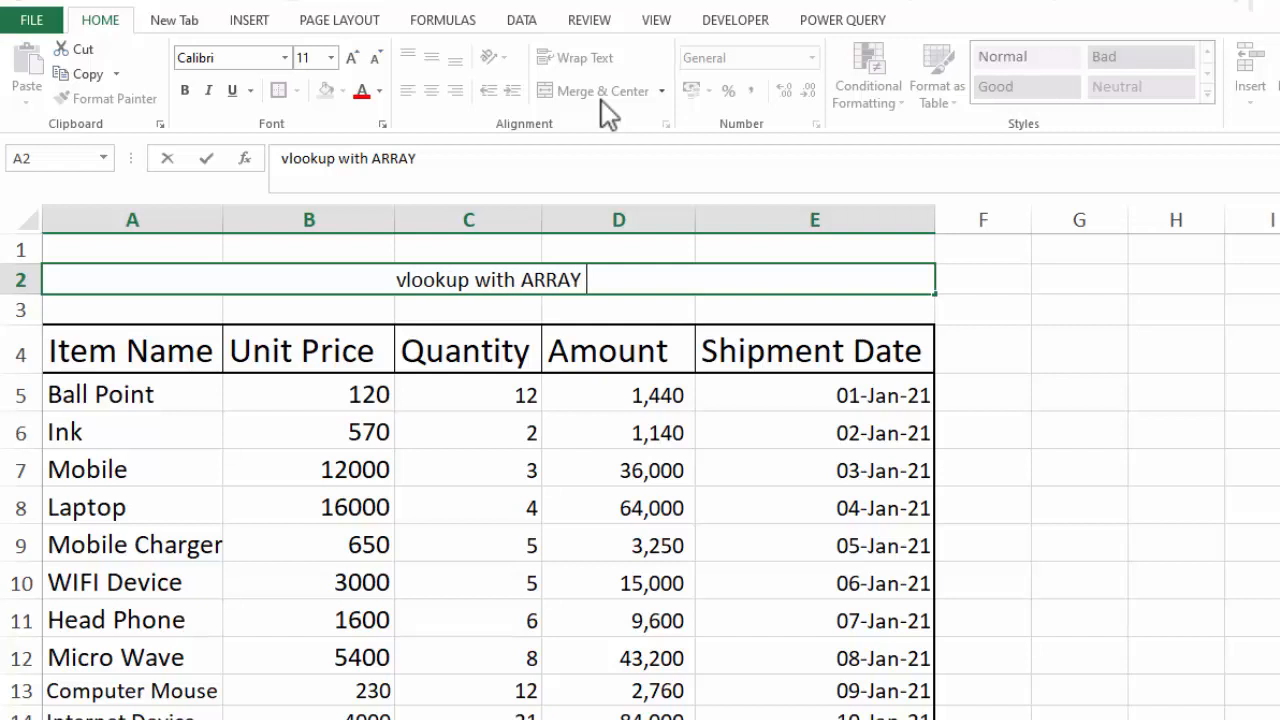
type("Function")
key("ctrl+Return")
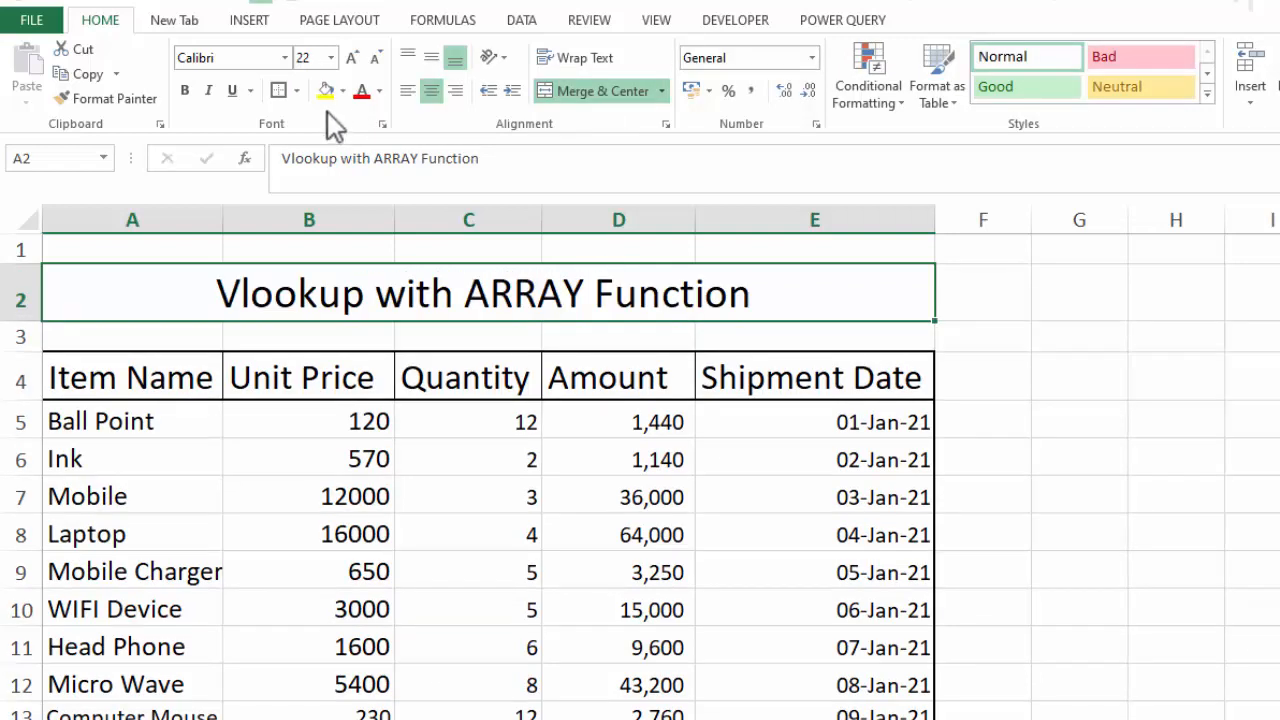
Step: Fill the title cell A2:E2 with standard orange and make its text bold
left_click(342, 90)
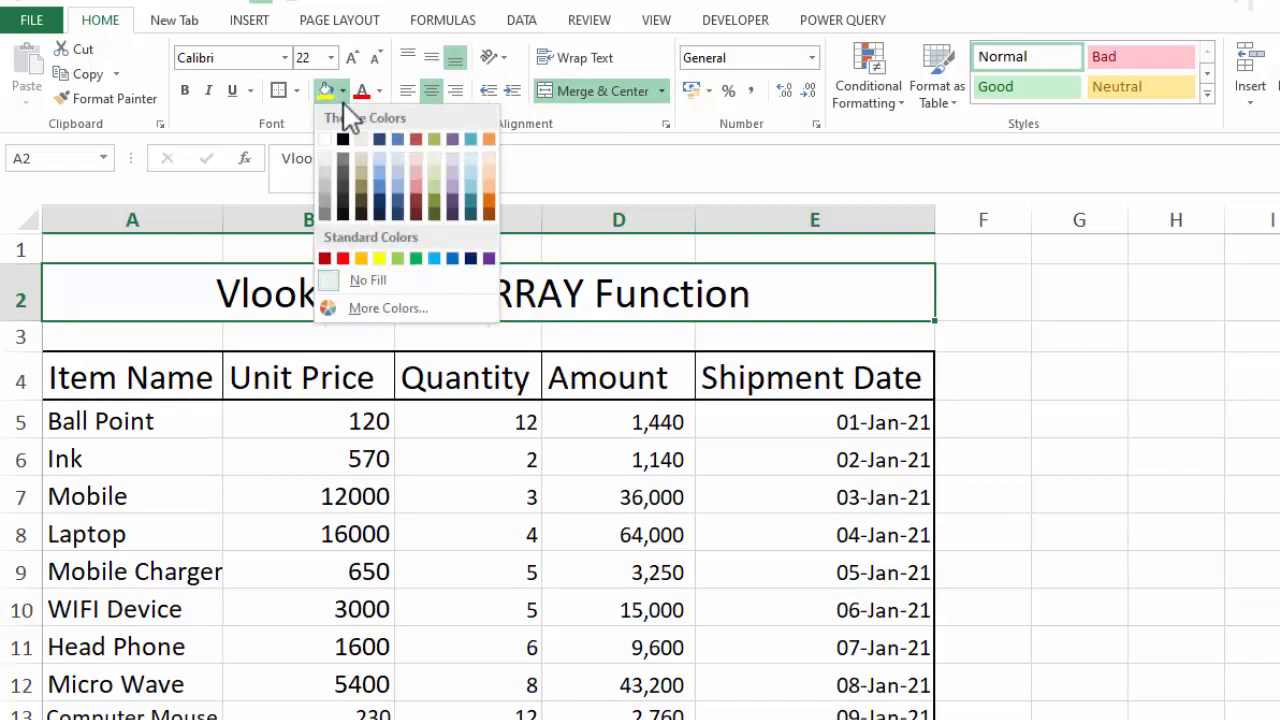
left_click(365, 254)
left_click(184, 90)
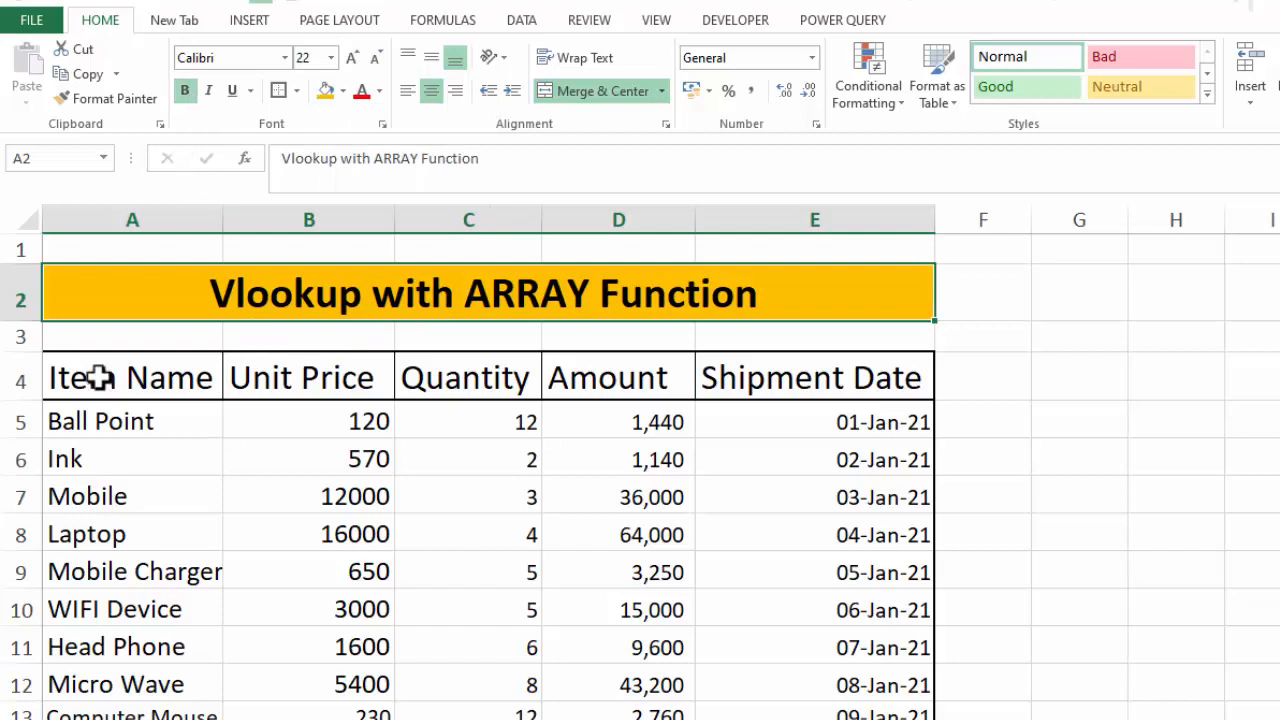
Step: Format the range A4:E17 as a table with headers, using an orange medium style with banded rows
left_click_drag(100, 377, 800, 375)
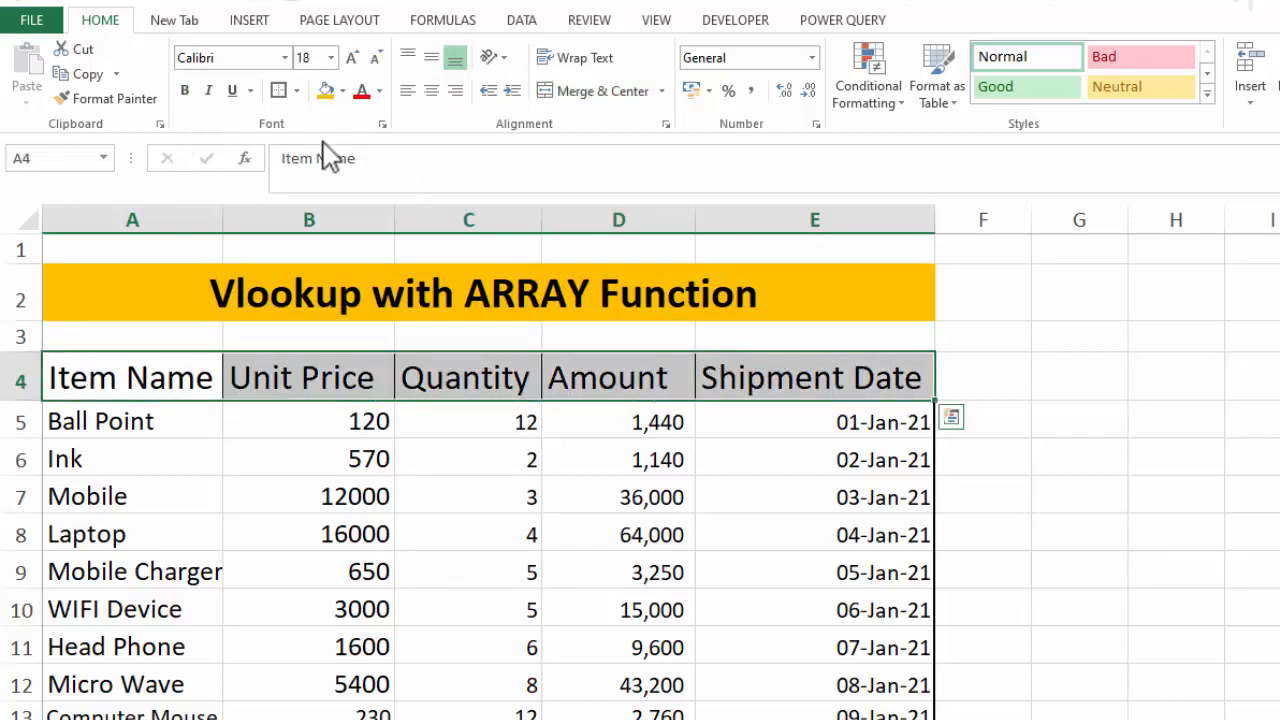
left_click_drag(155, 368, 810, 719)
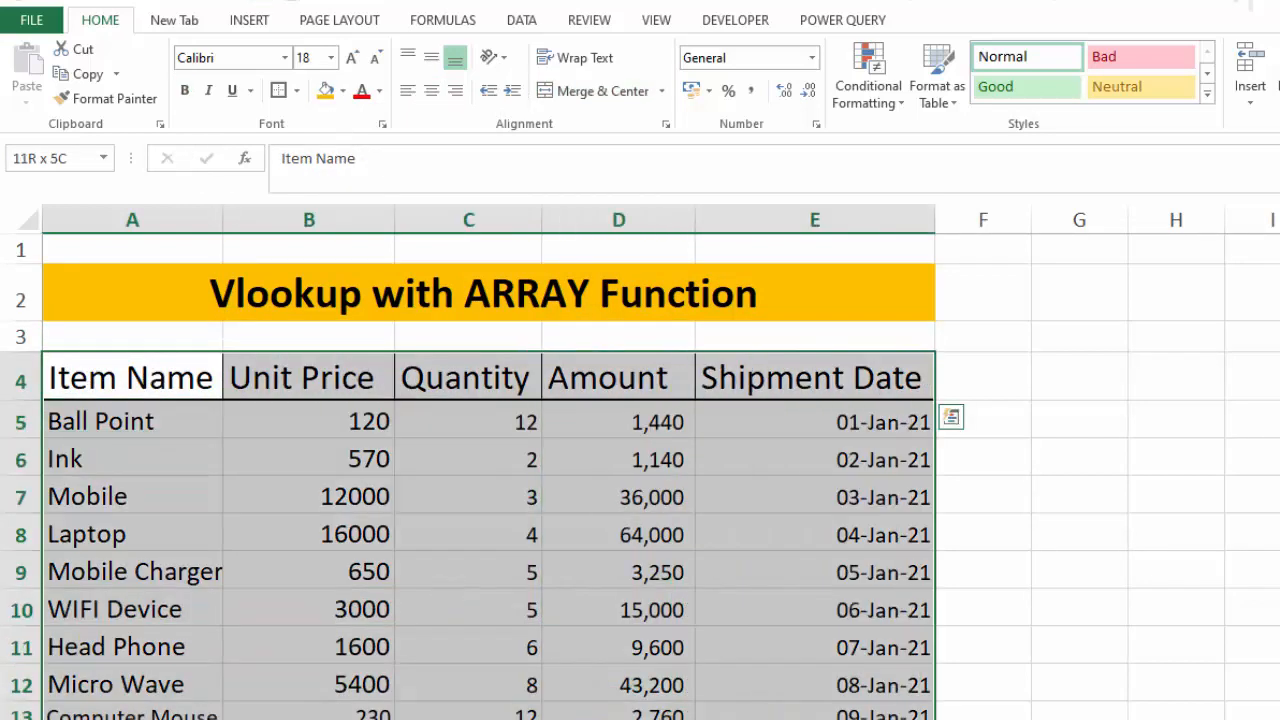
scroll(640, 450, "down", 1)
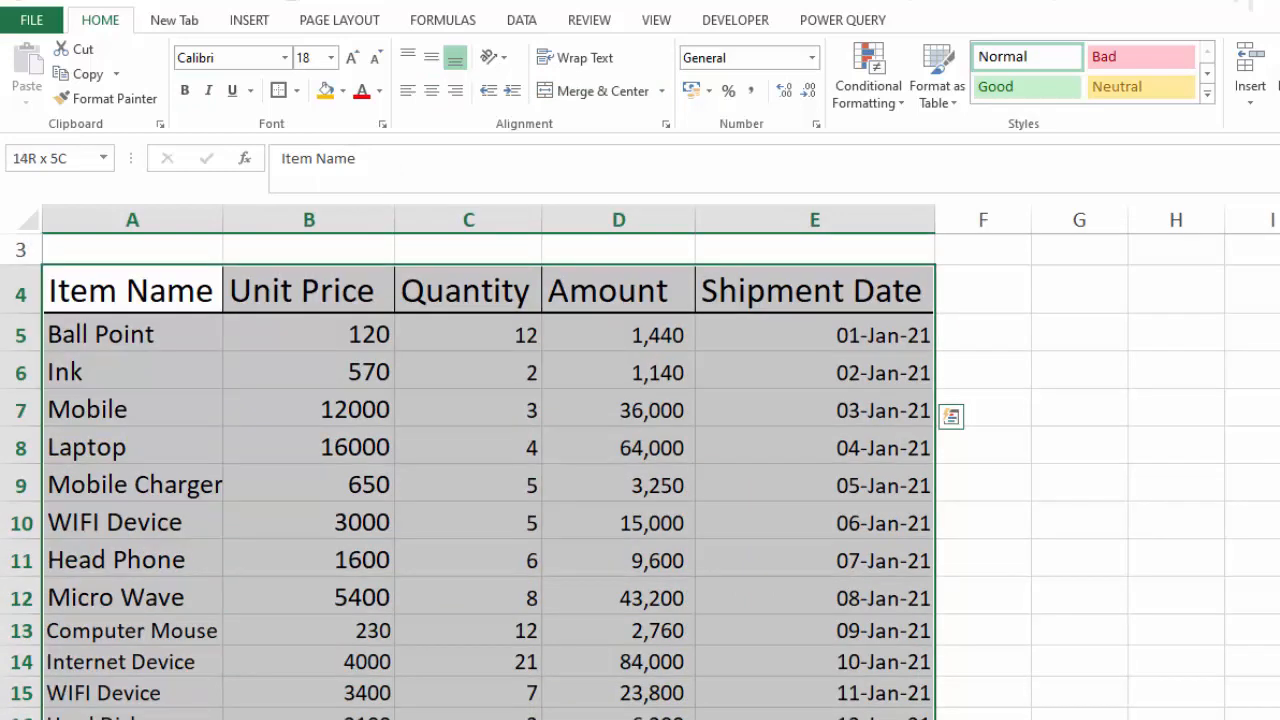
left_click(958, 100)
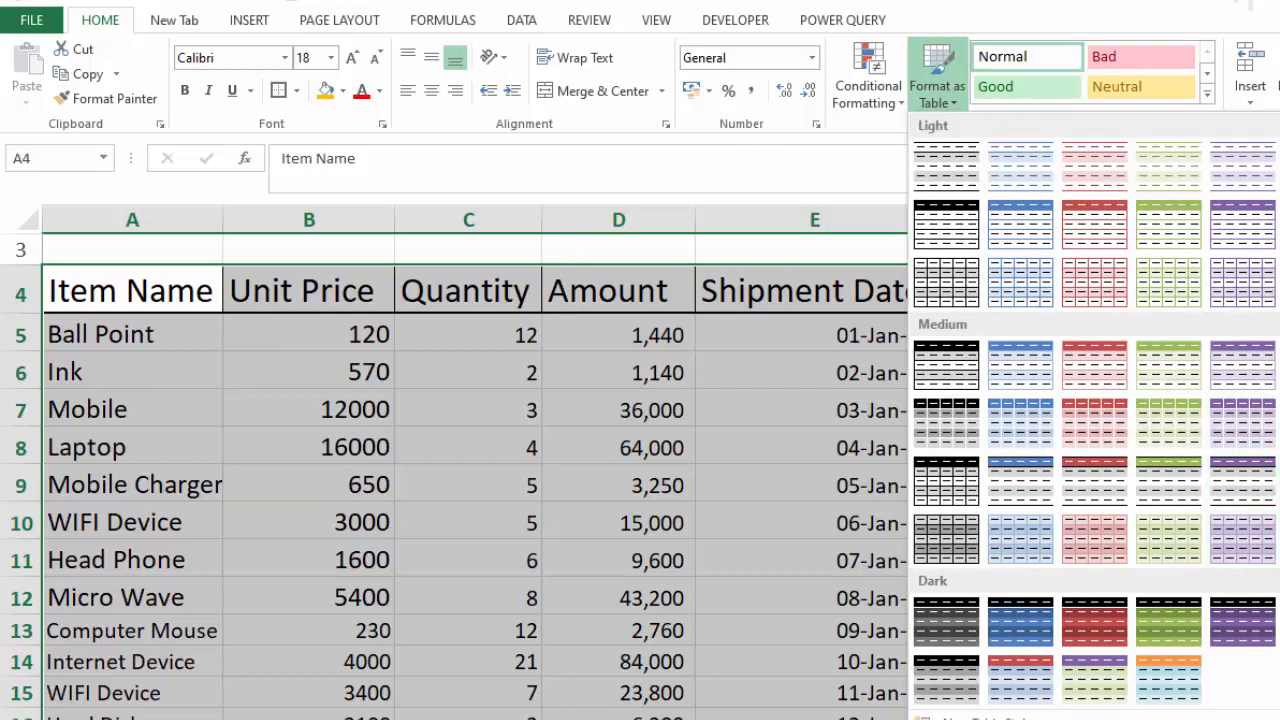
left_click(1168, 422)
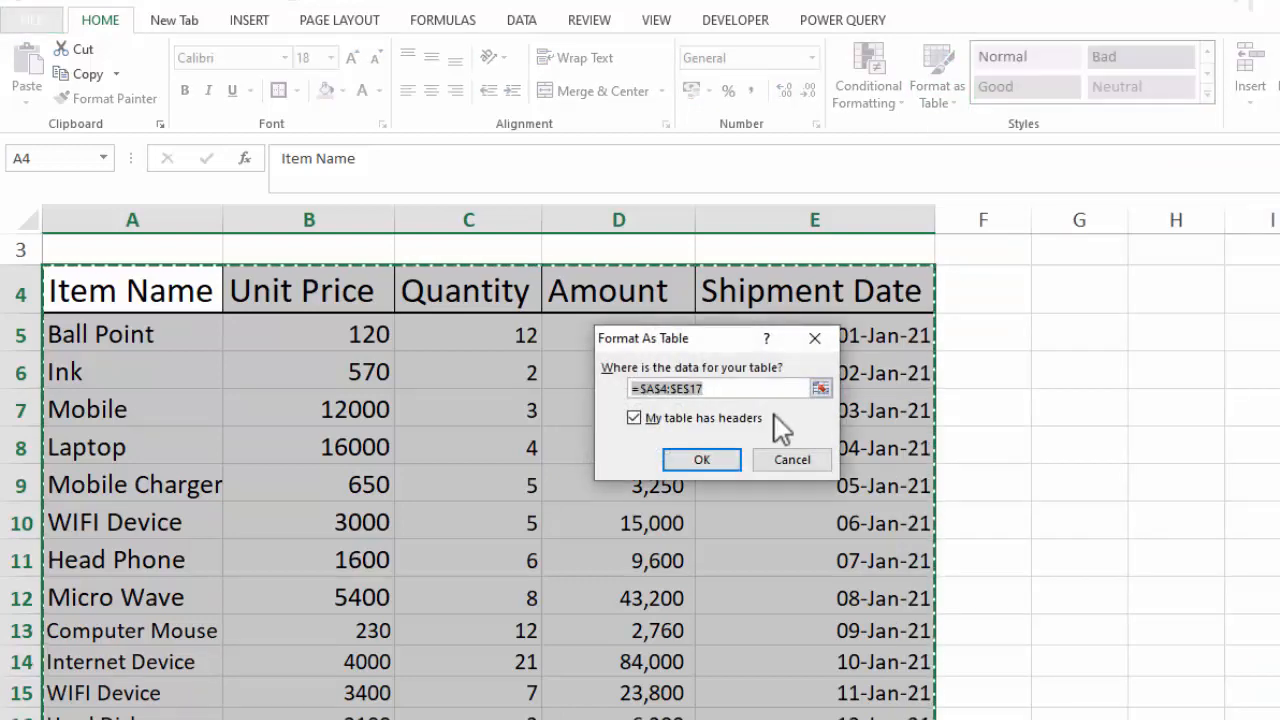
left_click(702, 459)
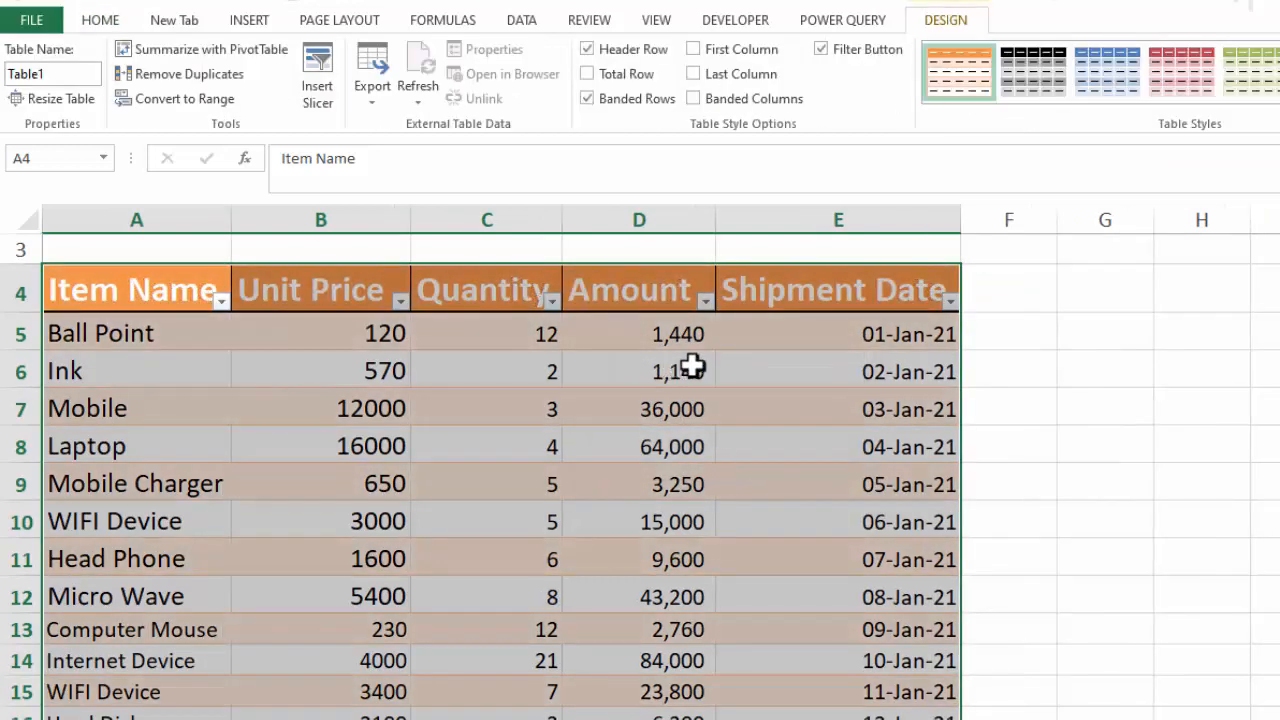
left_click(1206, 440)
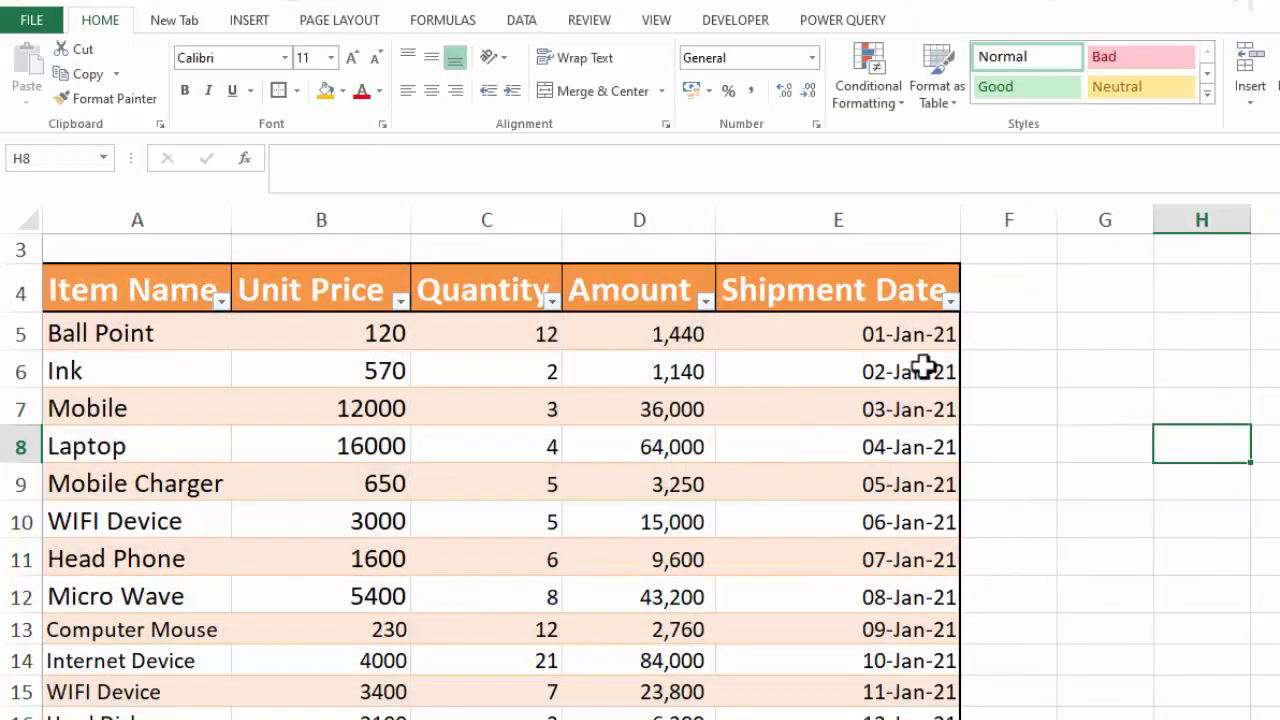
scroll(640, 477, "up", 1)
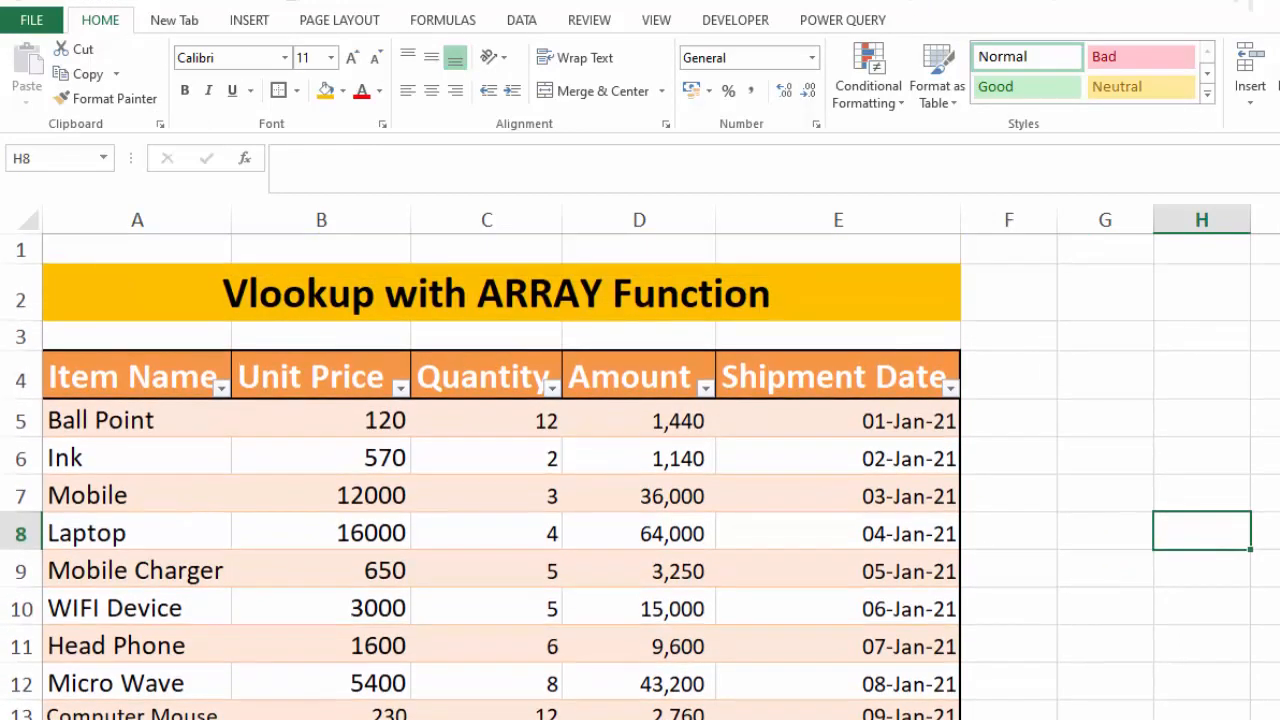
Step: Outline the merged title A2:E2 with a border and make it more compact with smaller text and shorter rows 2 and 3
left_click(457, 301)
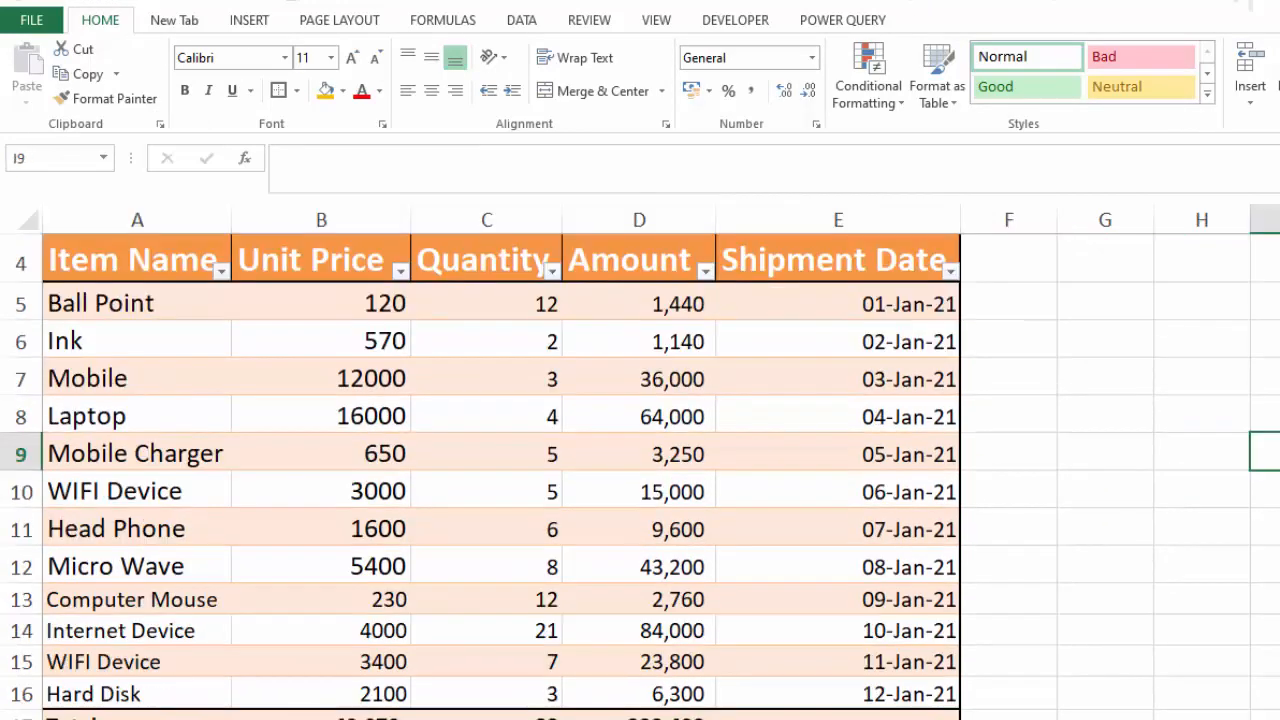
scroll(640, 476, "up", 1)
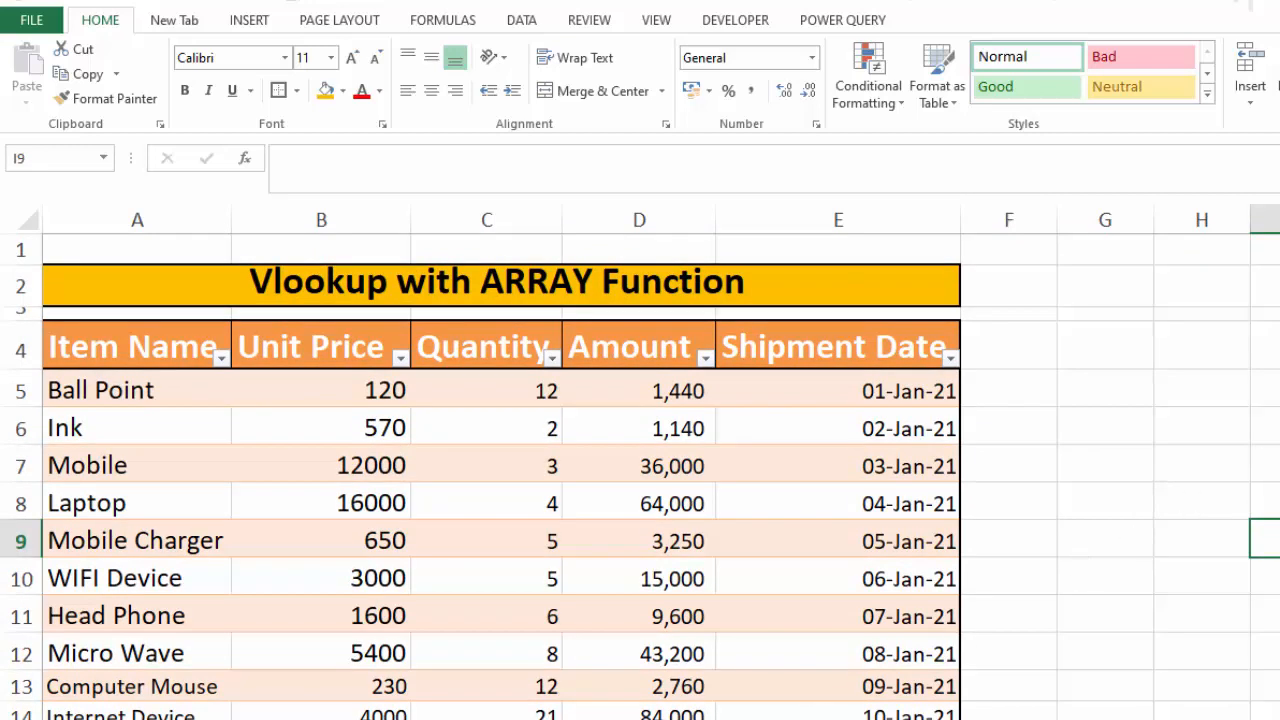
left_click(1279, 716)
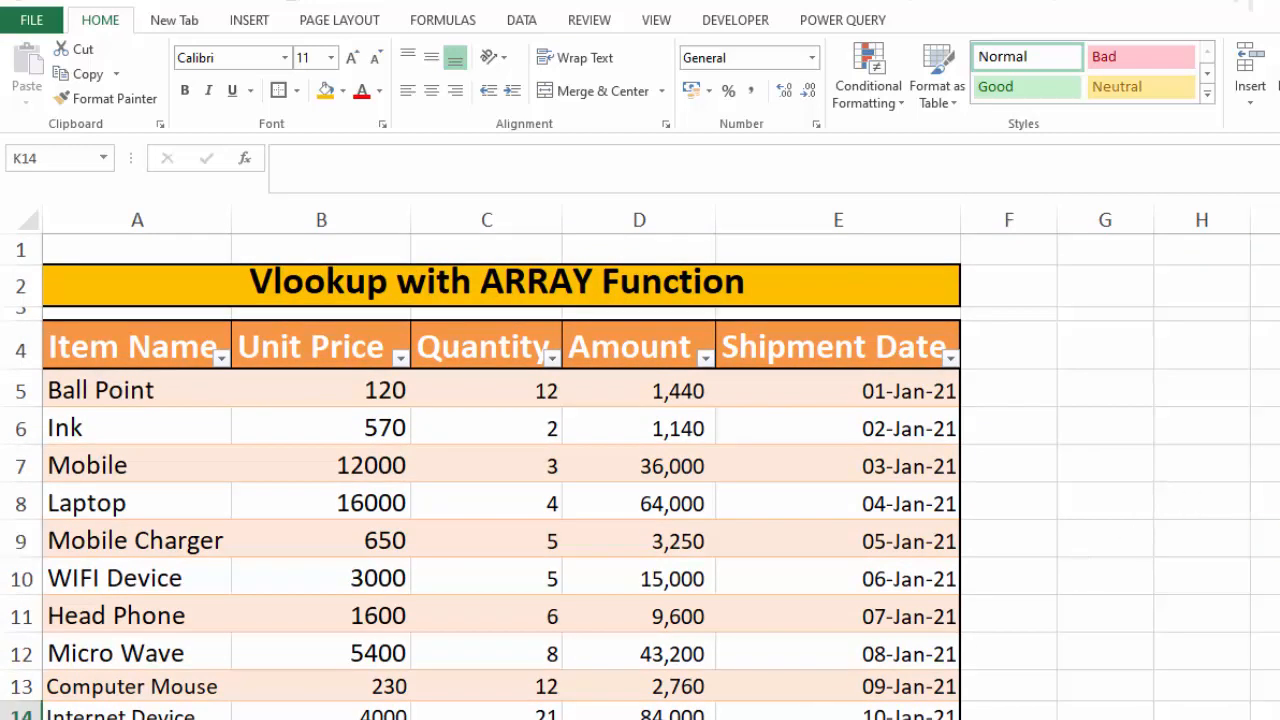